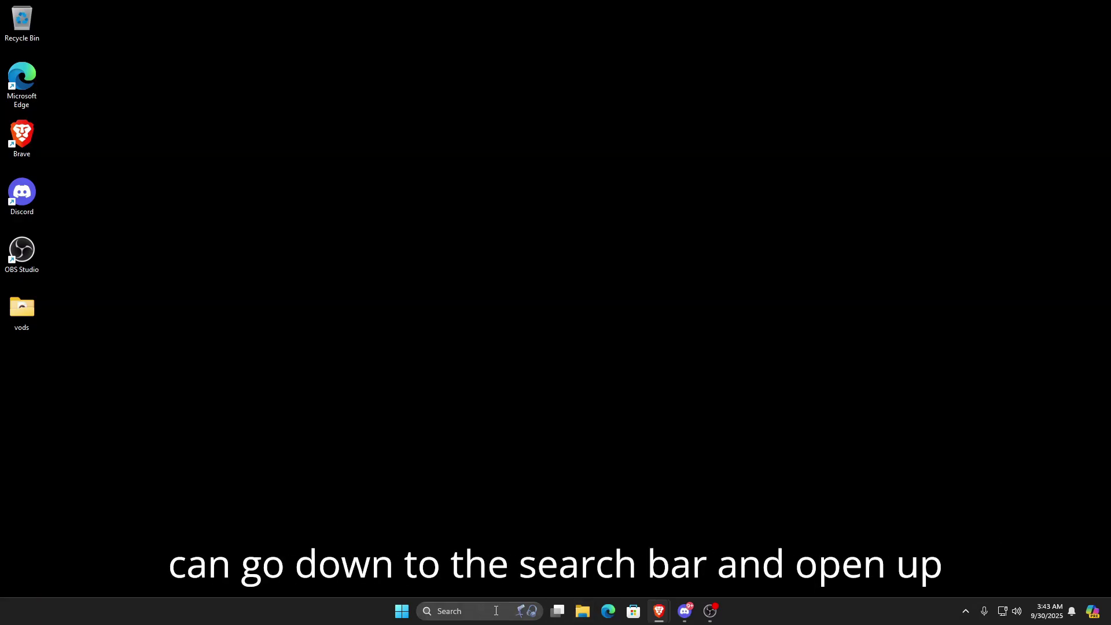
Open the Settings app from a 'settings' search, then close it again
left_click(453, 609)
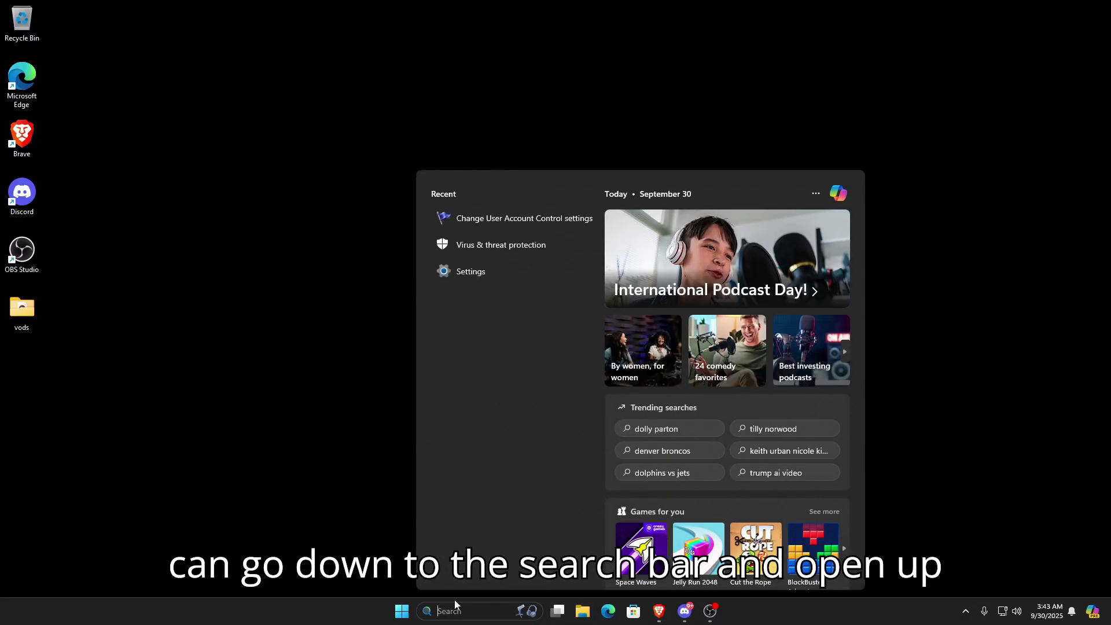
type("settings")
left_click(473, 267)
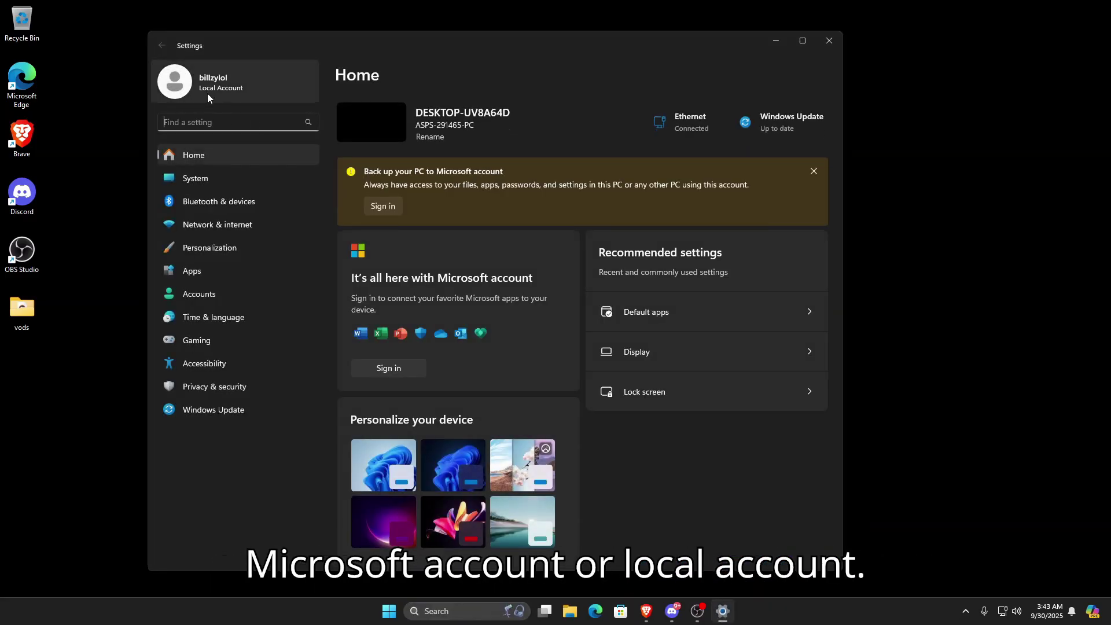
left_click(829, 42)
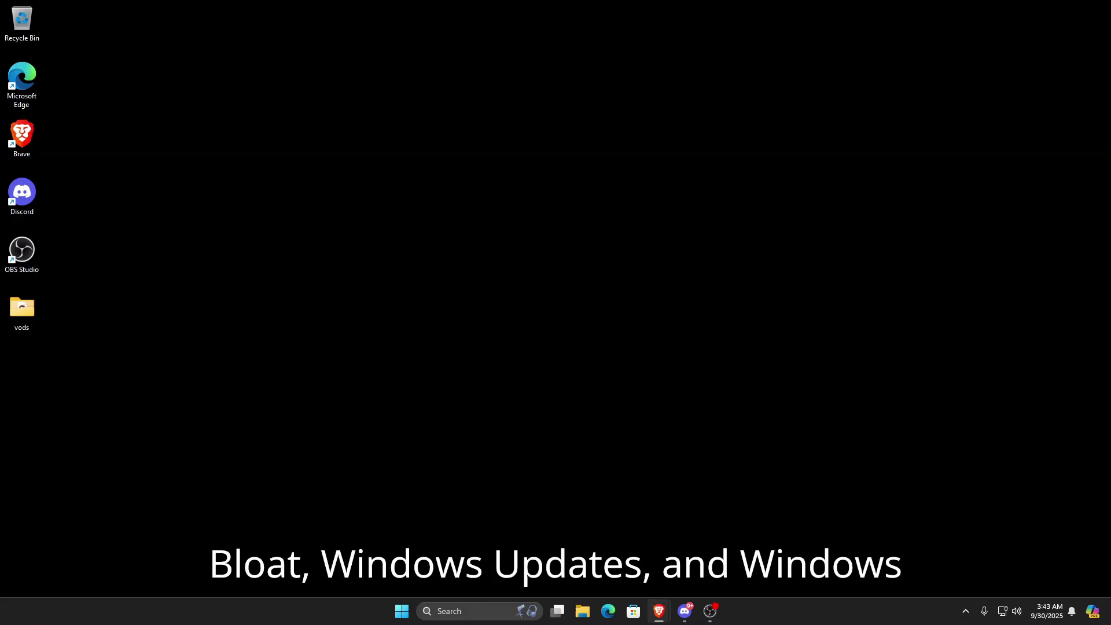
Open Windows Security's Virus & threat protection settings from a 'vir' search
left_click(479, 607)
type("vir")
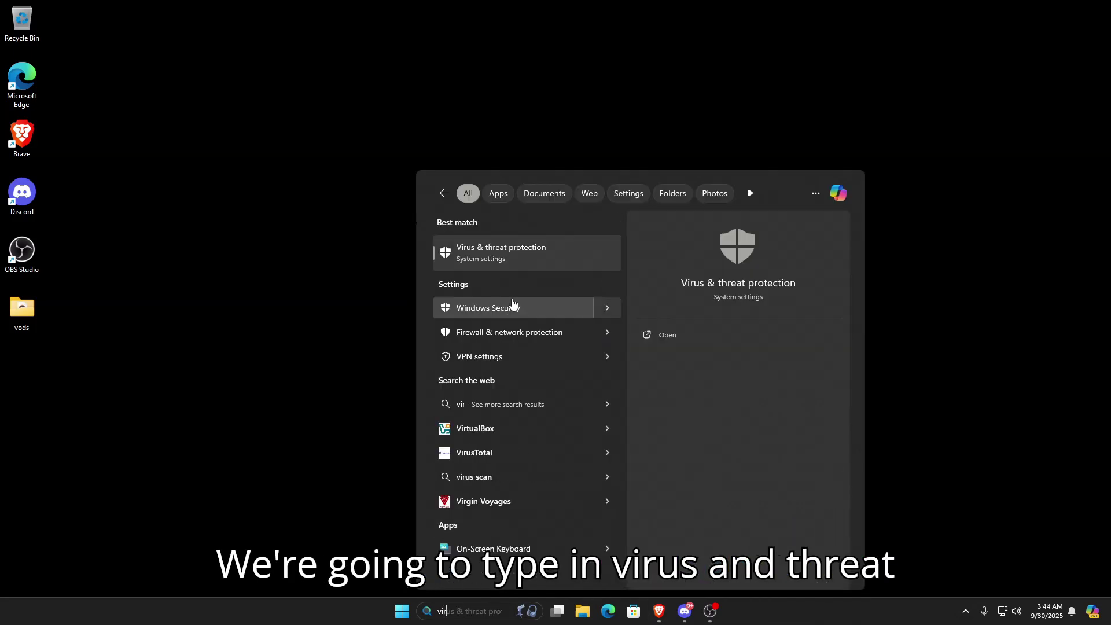
left_click(512, 305)
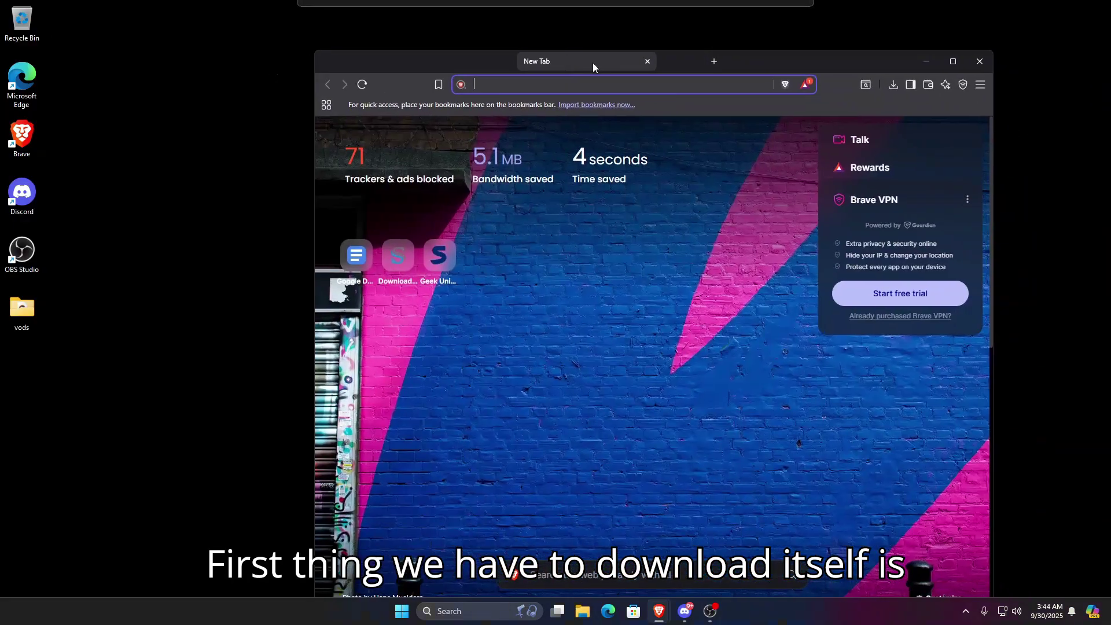
Search 'winrar' in Brave and save the win-rar.com free trial installer to the desktop
type("winrar")
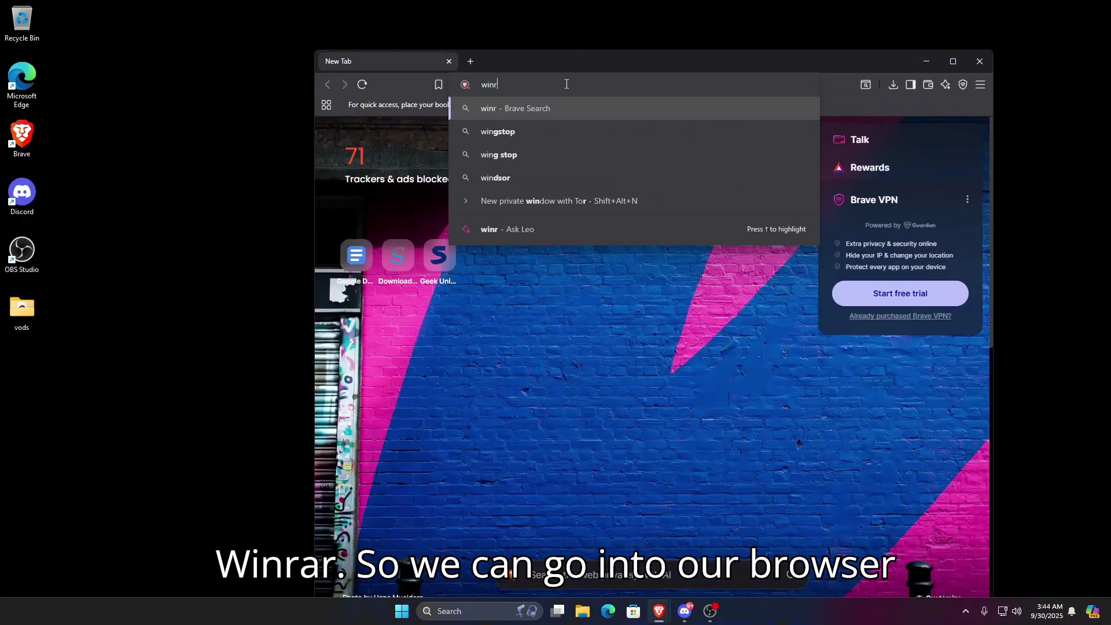
key("Return")
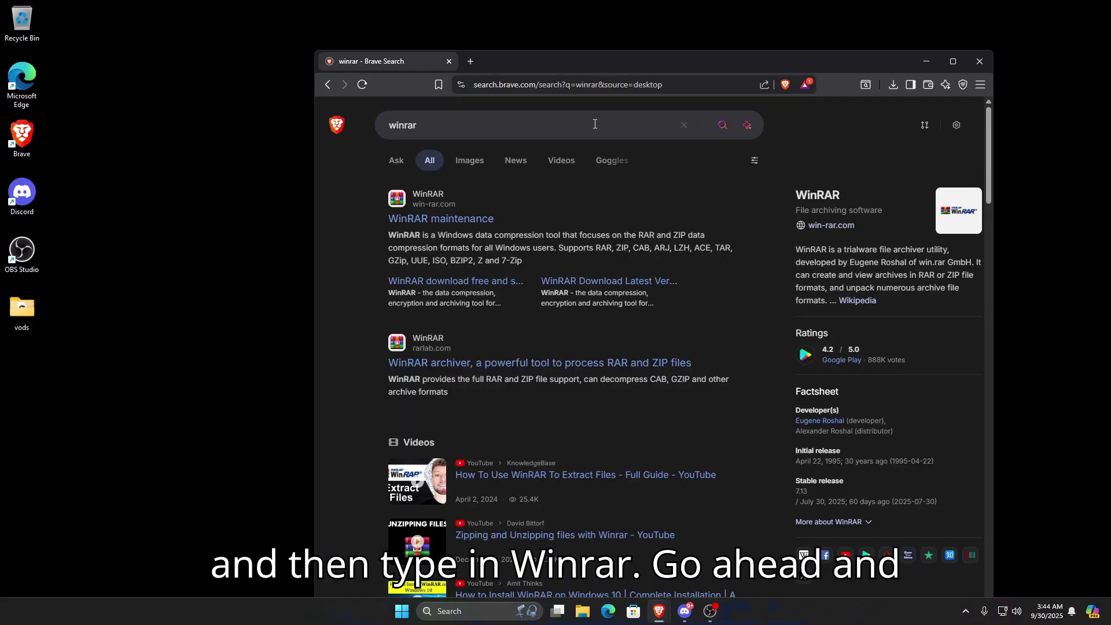
left_click(540, 253)
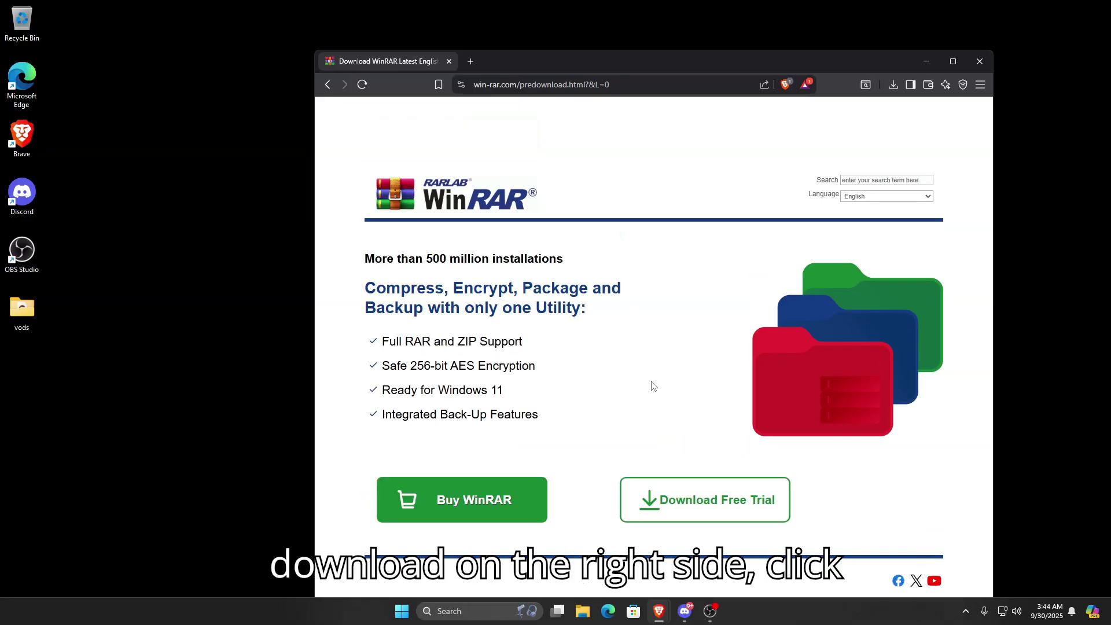
left_click(719, 495)
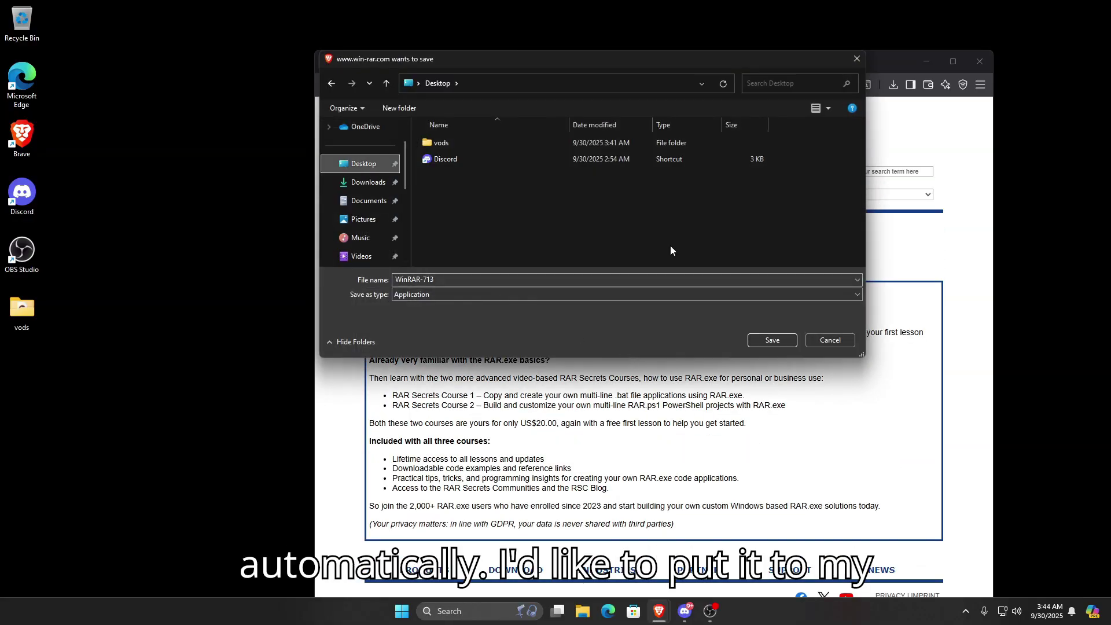
left_click(772, 340)
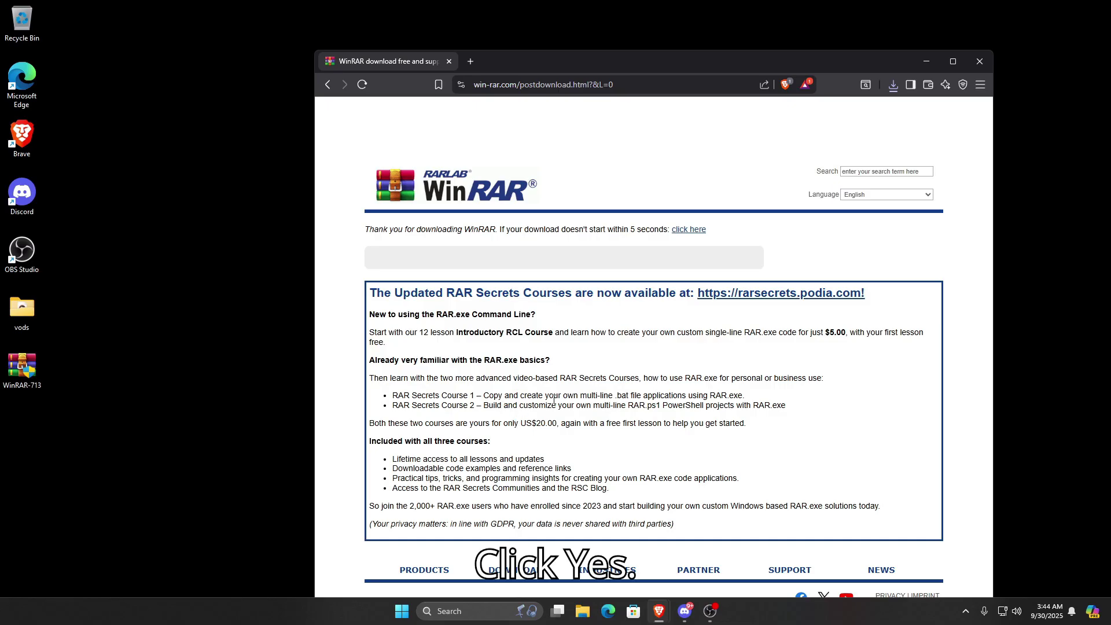
Run the WinRAR installer with the recommended setup and accept the licence
left_click(609, 425)
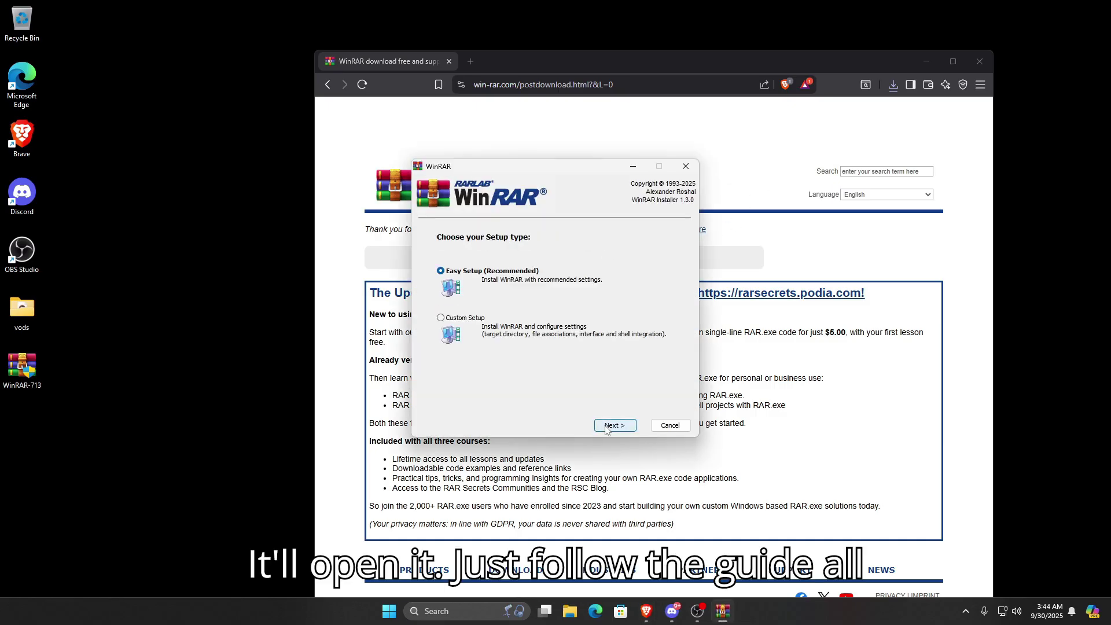
left_click(609, 425)
left_click(605, 425)
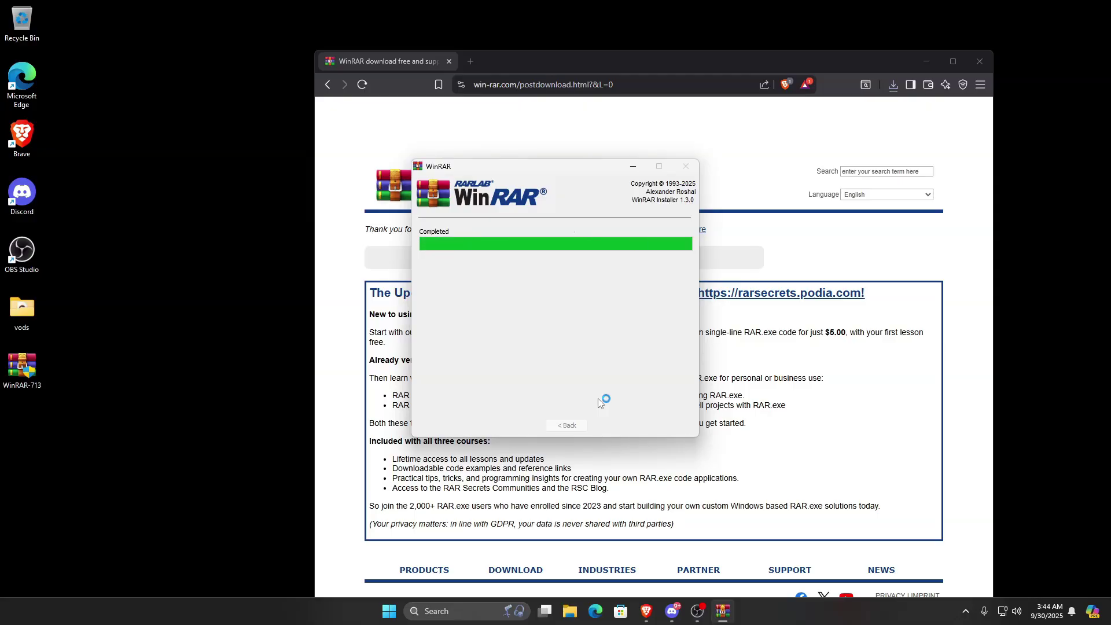
Skip the Start Menu and desktop shortcuts, don't launch WinRAR, and finish setup
left_click(499, 351)
left_click(489, 333)
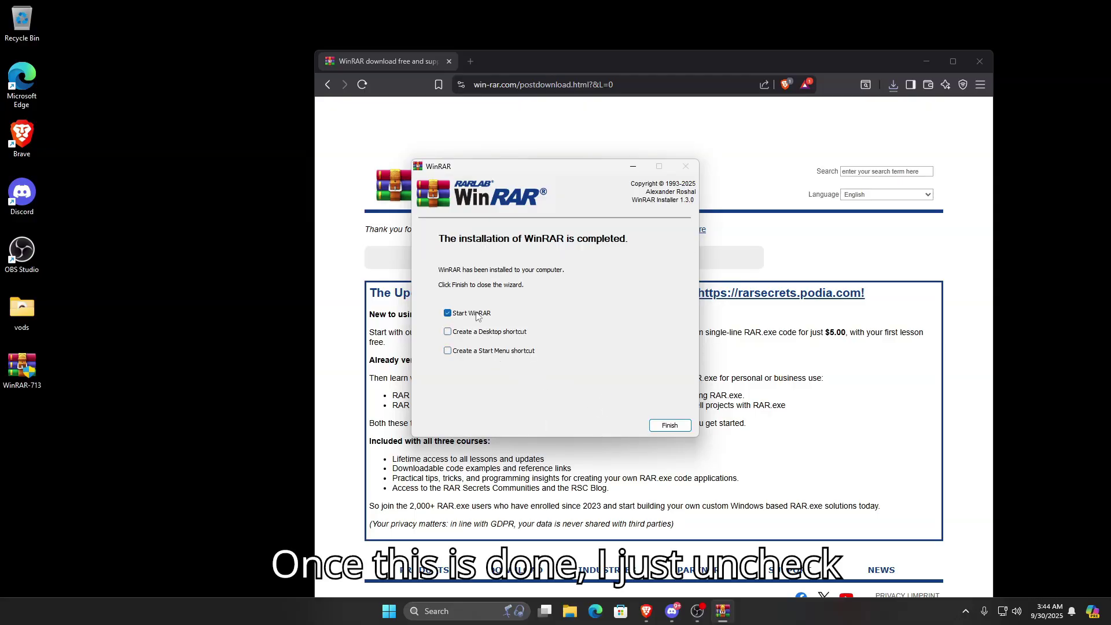
left_click(478, 314)
left_click(680, 427)
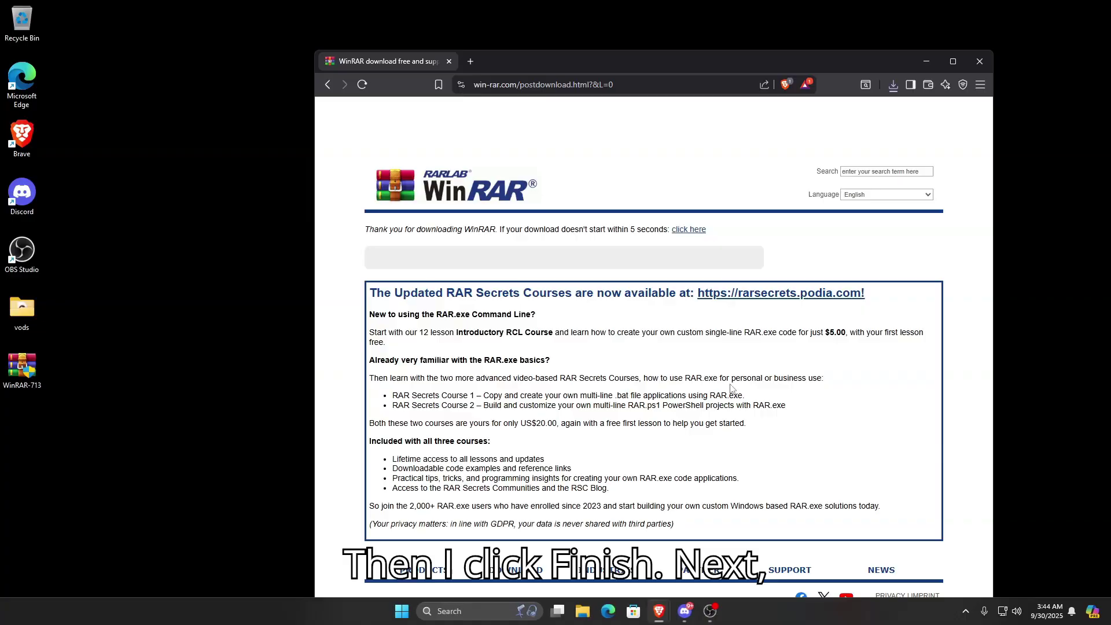
Open Change User Account Control settings from a 'uac' search
left_click(456, 606)
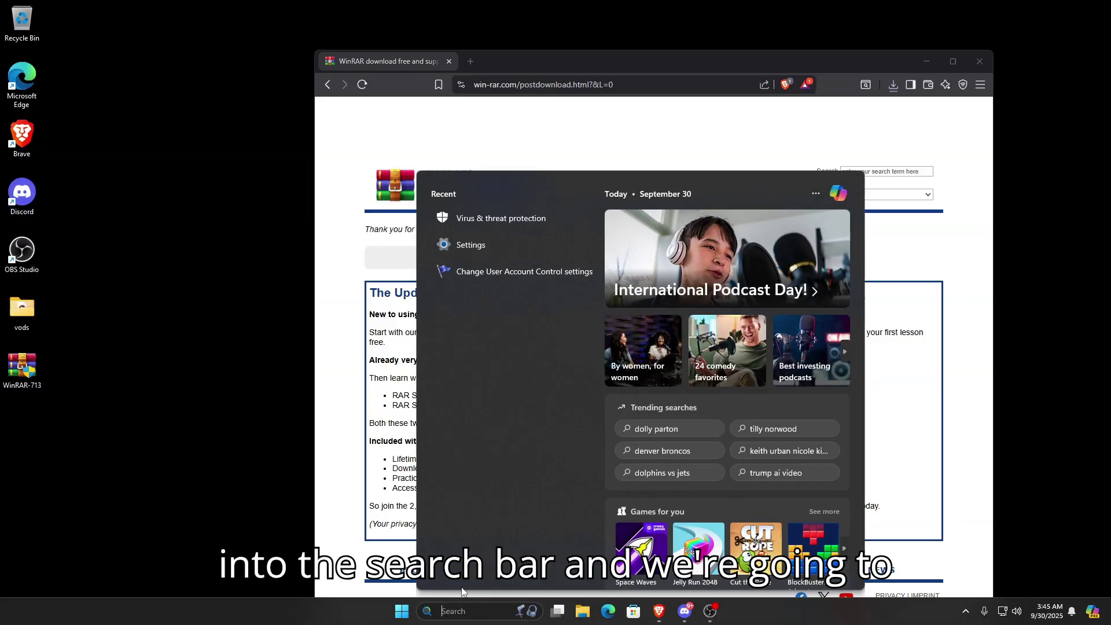
type("uac")
left_click(501, 277)
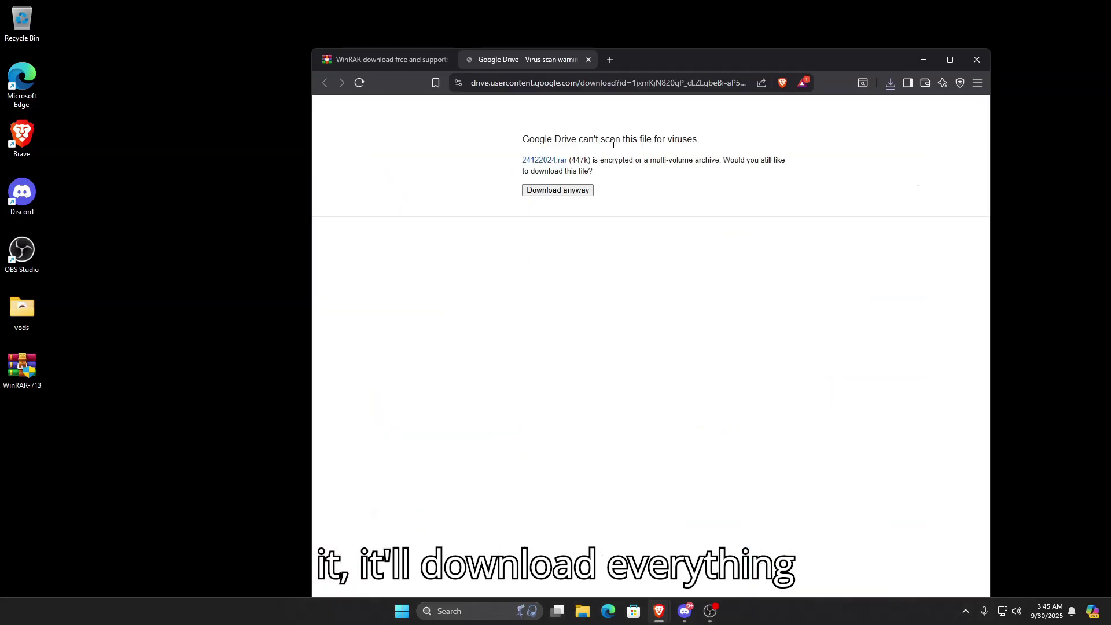
Download 24122024.rar anyway to the desktop and open it once in WinRAR
left_click(568, 195)
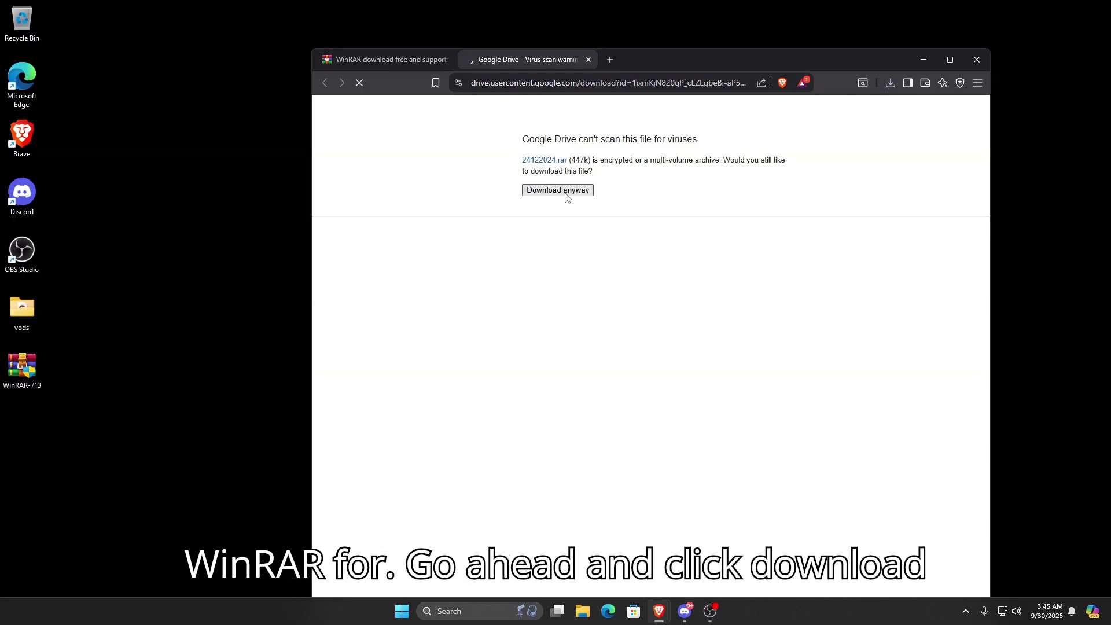
left_click(382, 162)
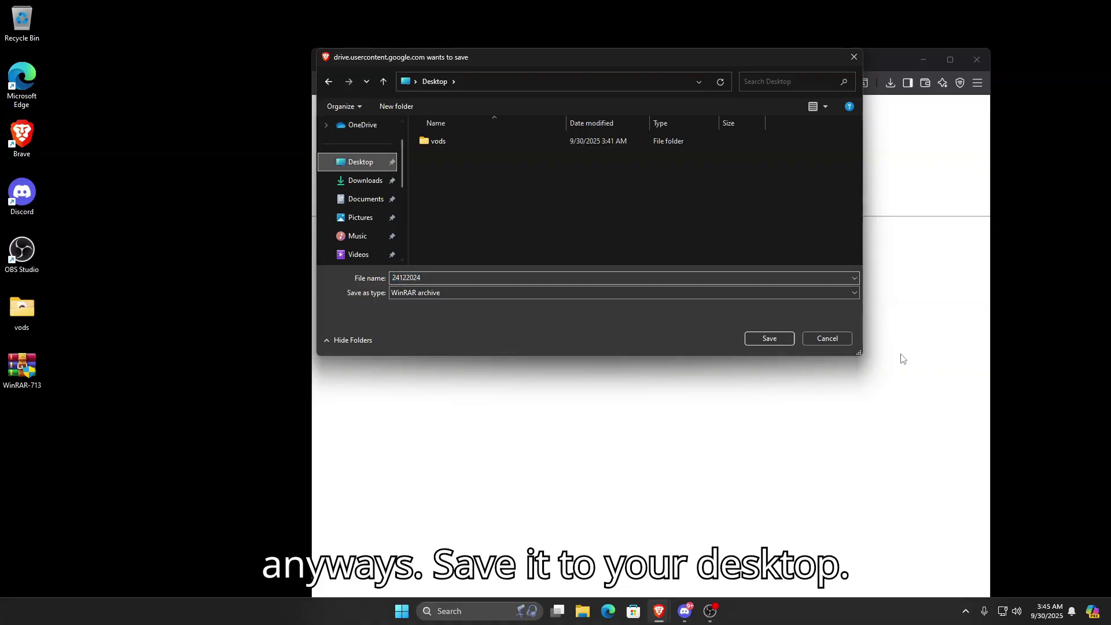
left_click(769, 338)
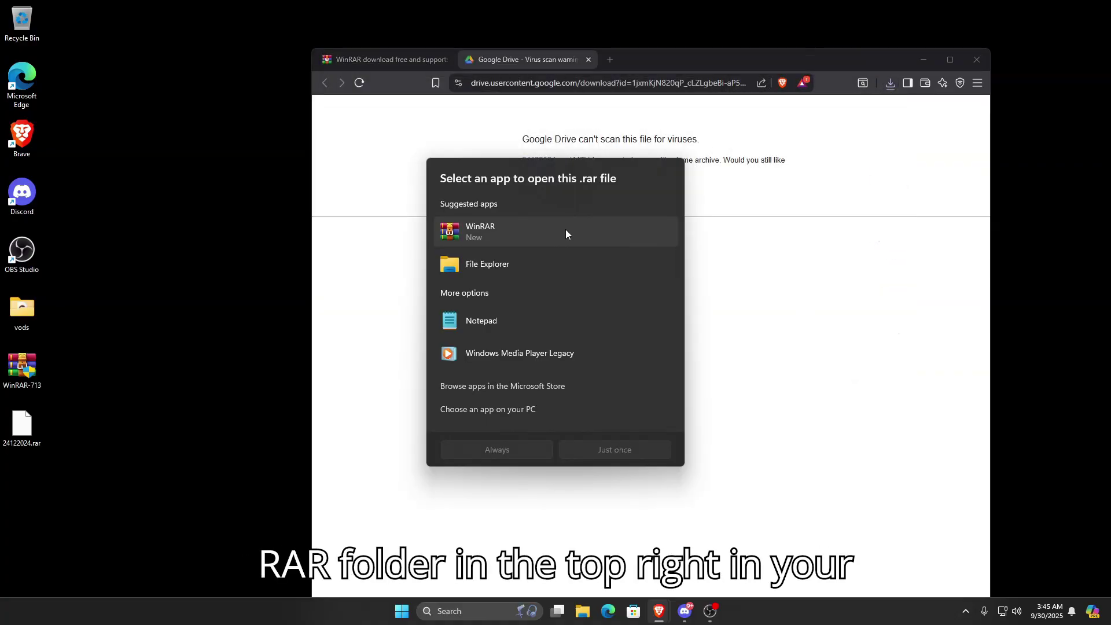
left_click(490, 235)
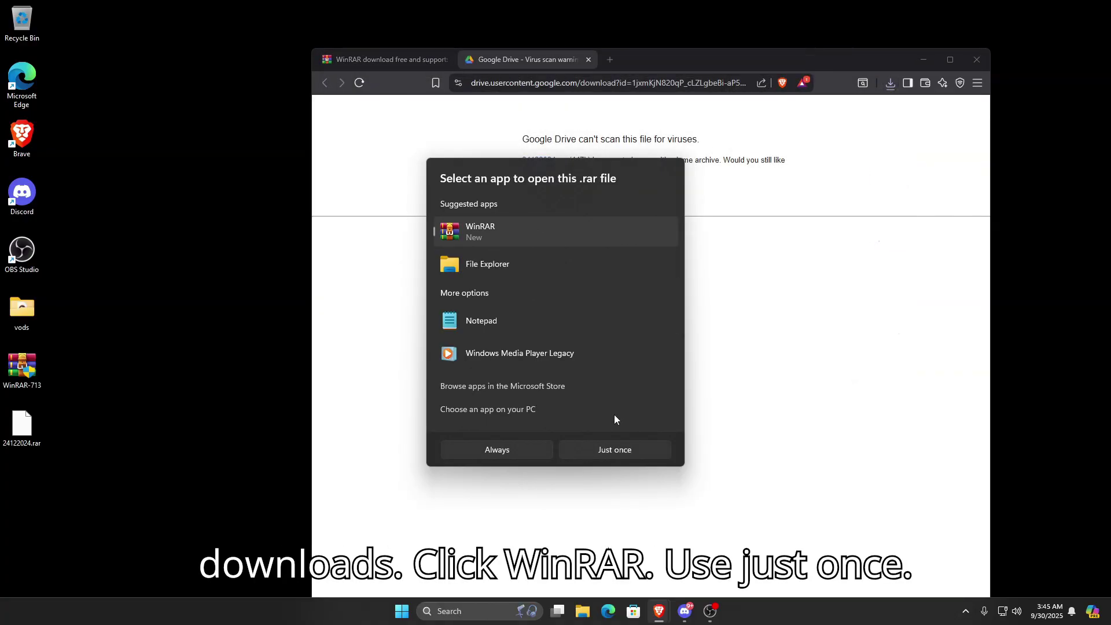
left_click(595, 453)
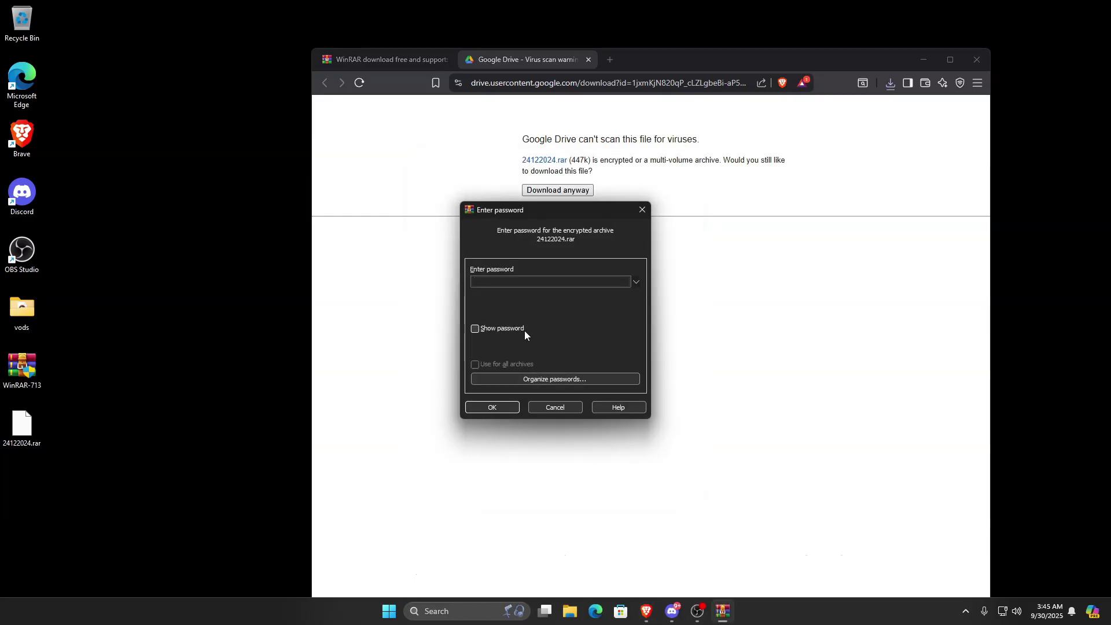
Unlock the archive with its password and extract the 24122024 folder to the desktop, then close WinRAR
type("SOR")
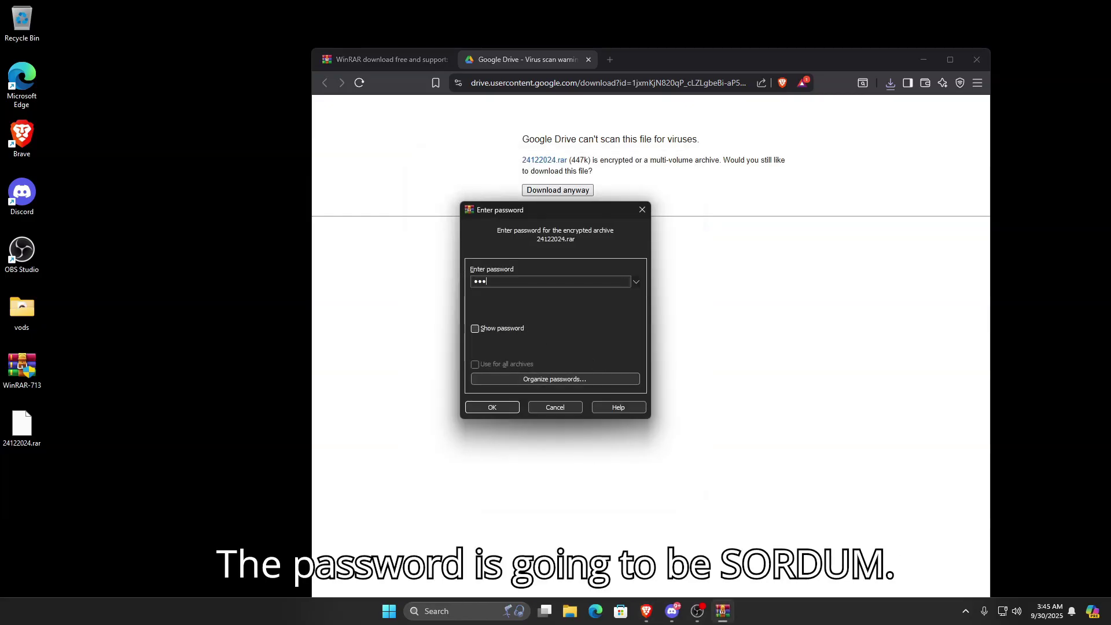
type("DUM")
key("Return")
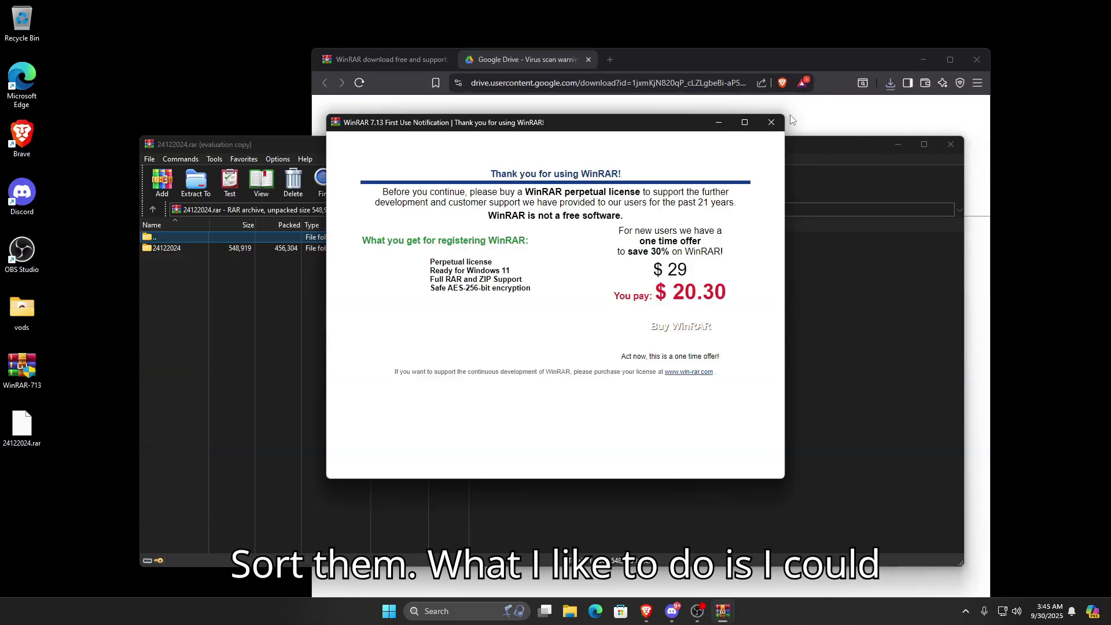
key("Escape")
left_click_drag(165, 248, 96, 348)
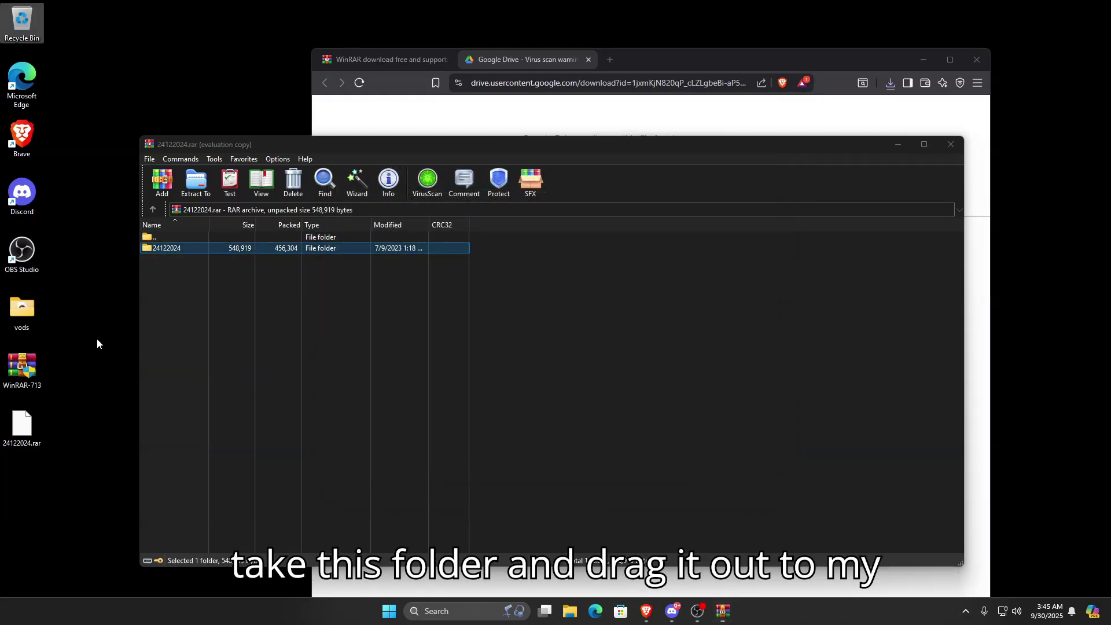
left_click(949, 144)
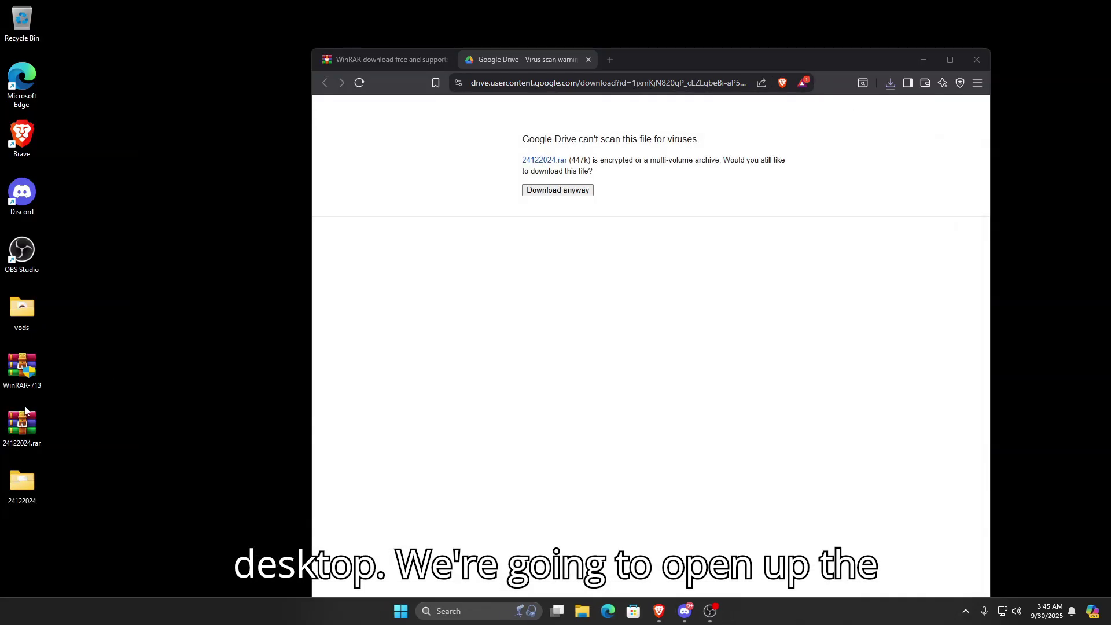
Open the extracted 24122024 folder and bring up dControl's context menu
double_click(20, 480)
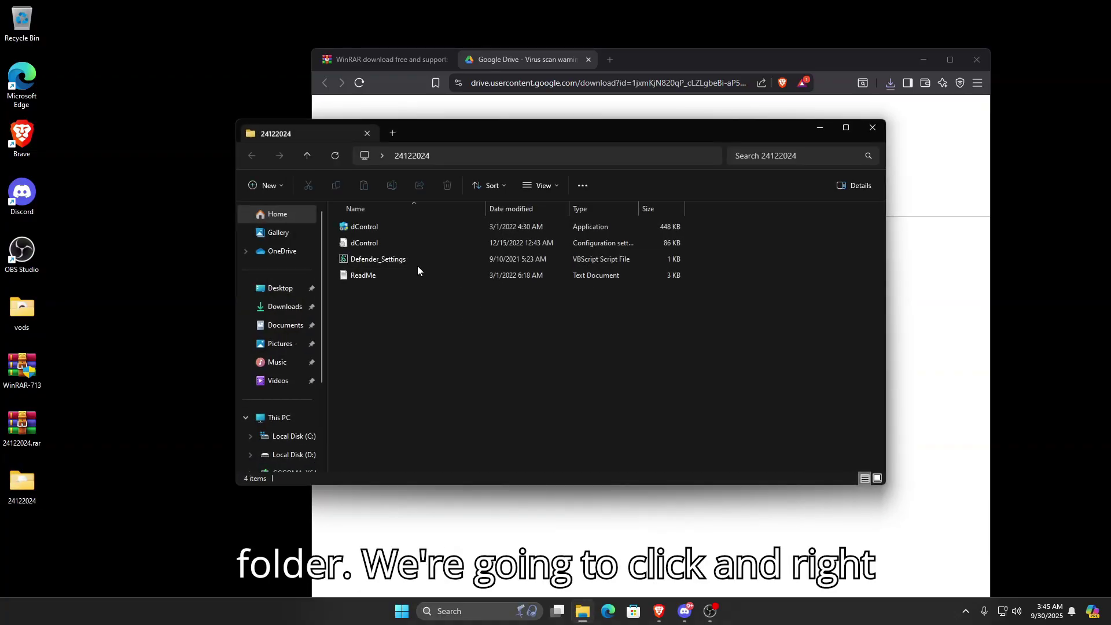
left_click(370, 229)
right_click(370, 227)
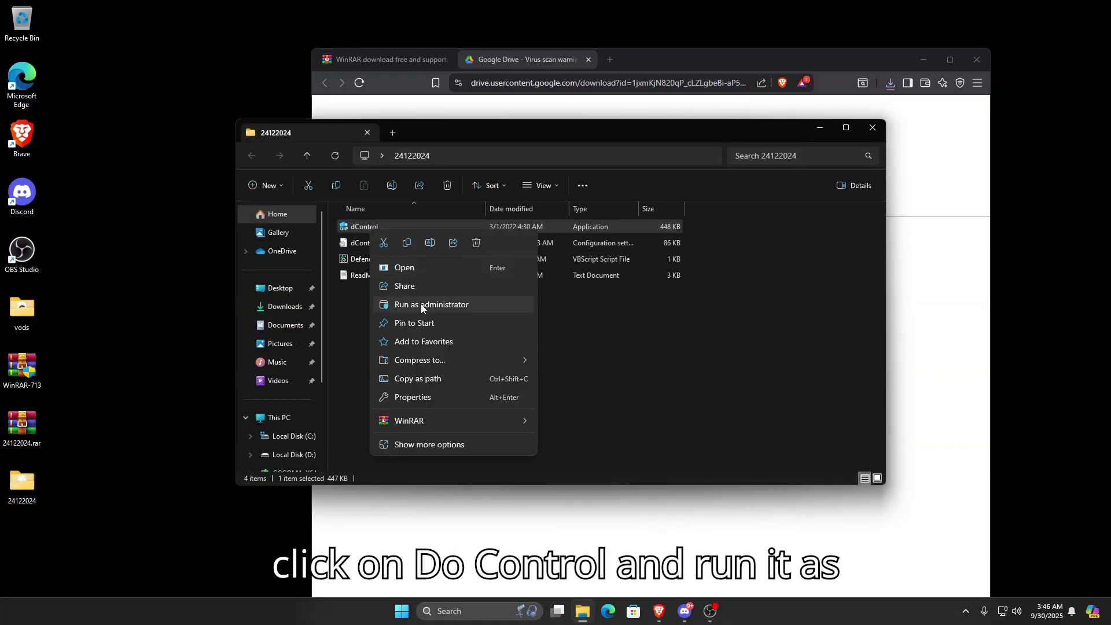
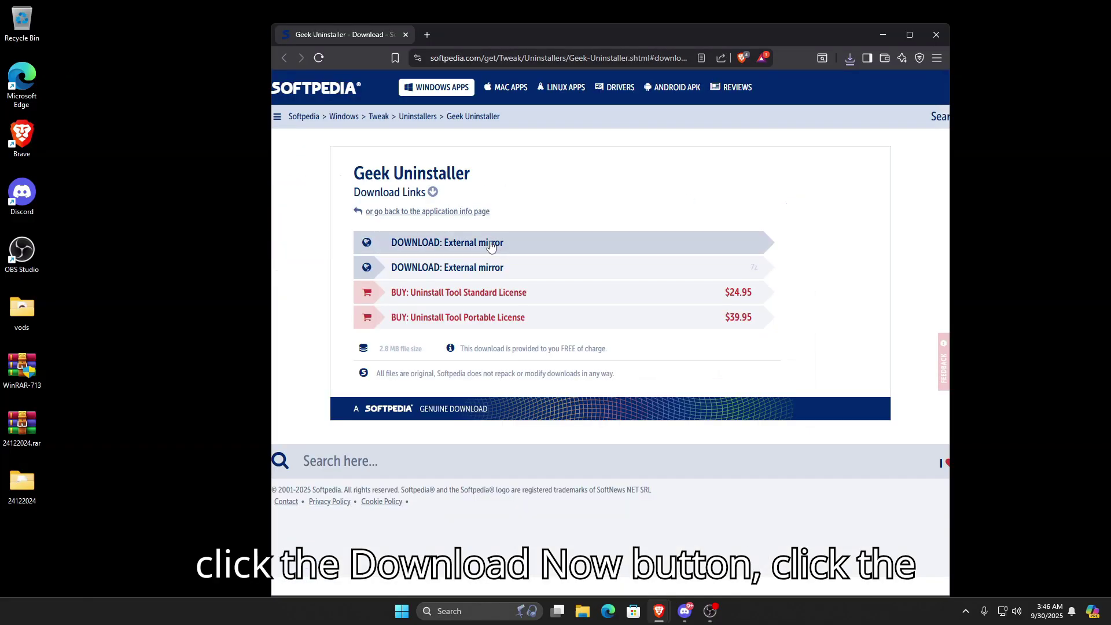
Download geek.zip from Softpedia's first external mirror to the desktop and open it in WinRAR
left_click(491, 243)
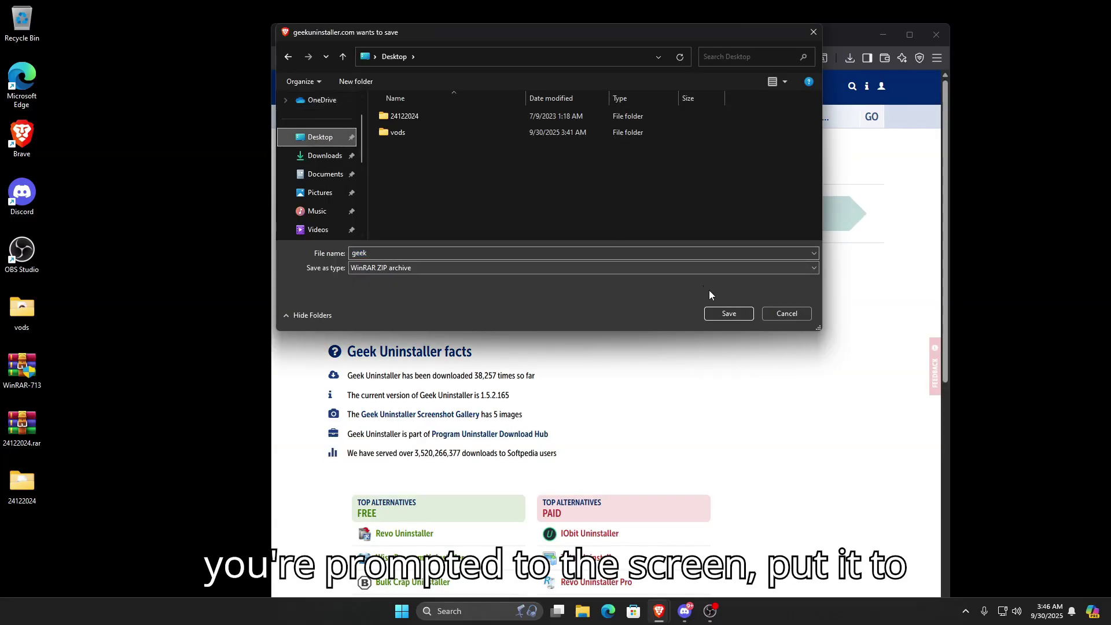
left_click(720, 308)
left_click(746, 85)
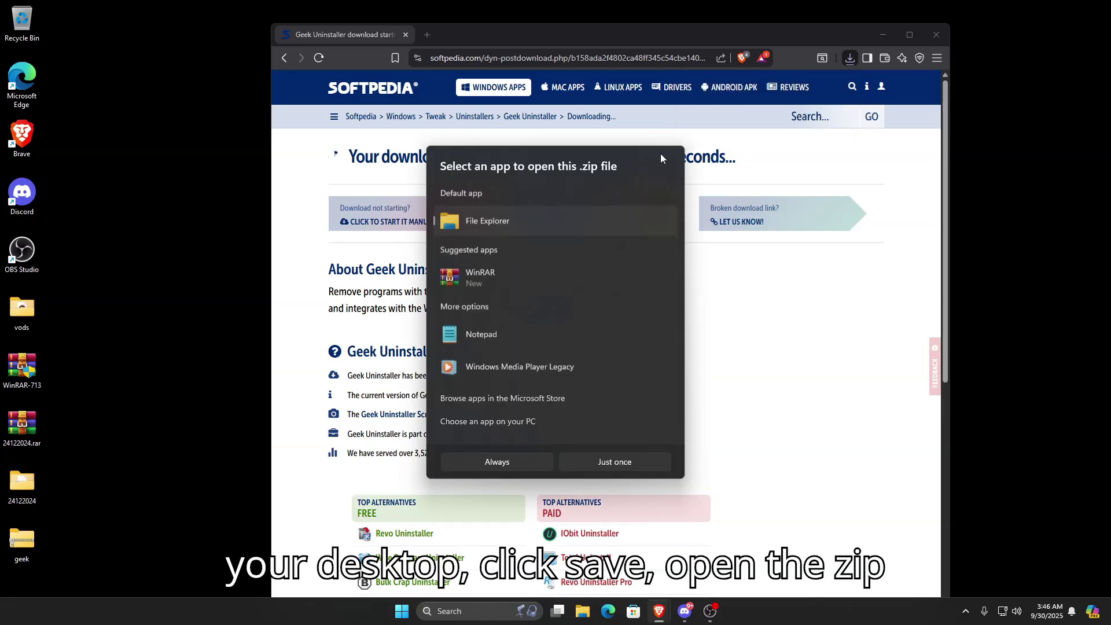
left_click(530, 279)
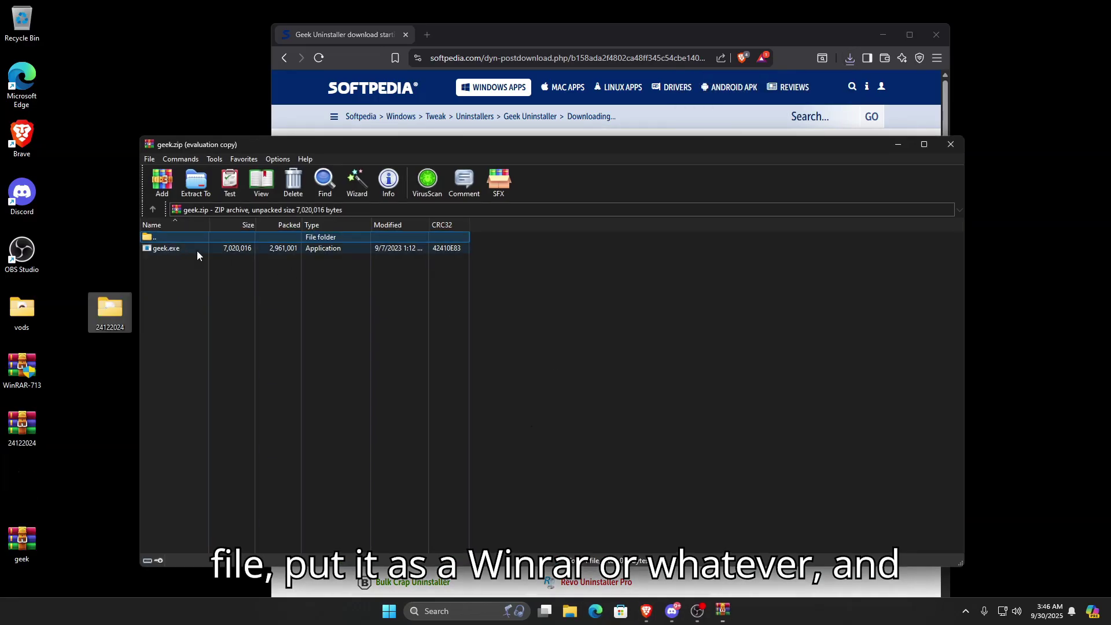
Extract geek.exe onto the desktop, close the archive, and position its icon
left_click_drag(197, 251, 139, 139)
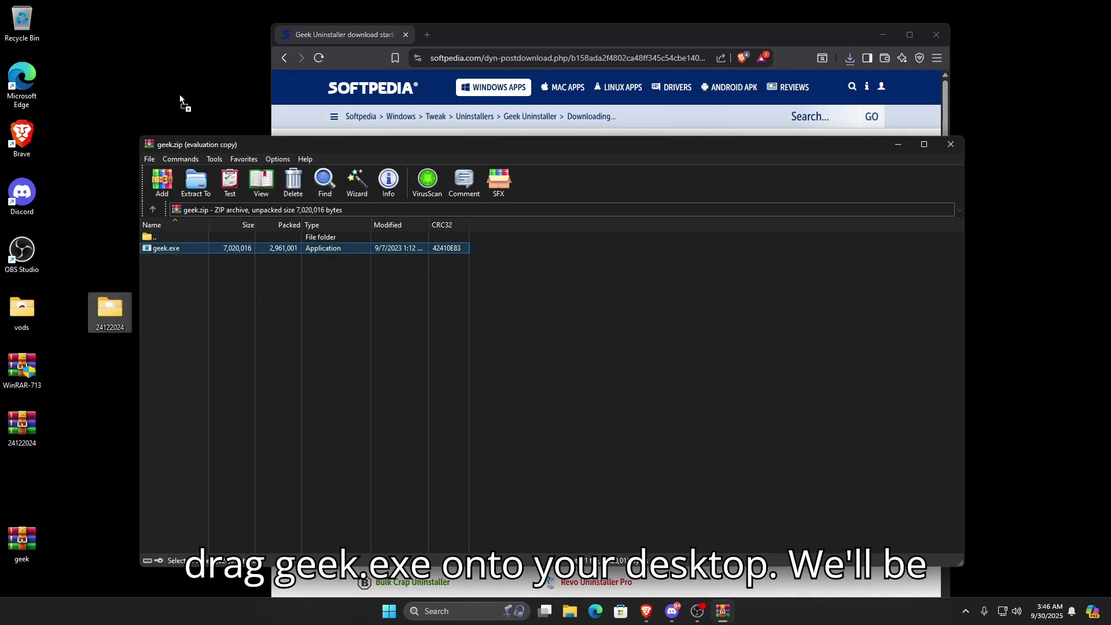
left_click_drag(181, 96, 189, 111)
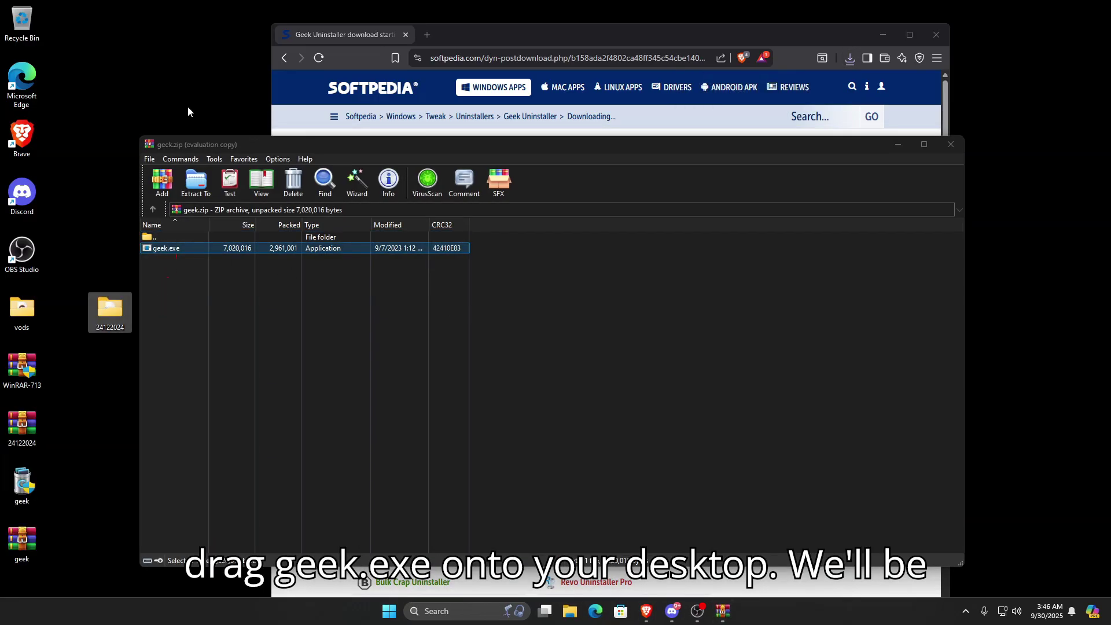
left_click(951, 144)
left_click_drag(22, 483, 198, 197)
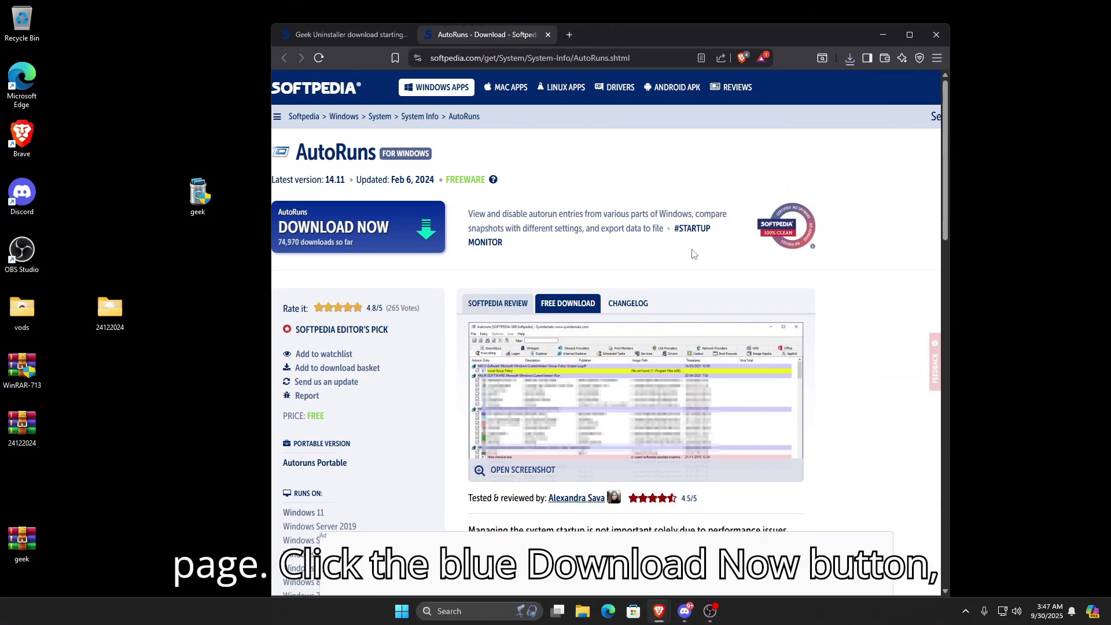
Download Autoruns.zip from Softpedia's external mirror to the desktop and open it in WinRAR
left_click(387, 230)
left_click(484, 268)
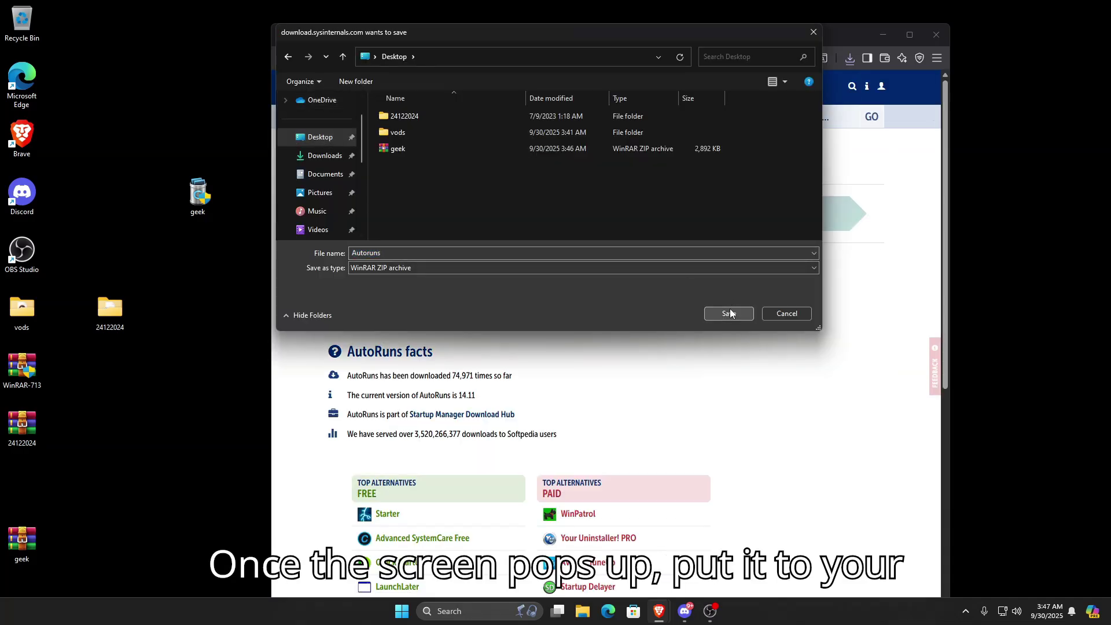
left_click(727, 311)
left_click(742, 84)
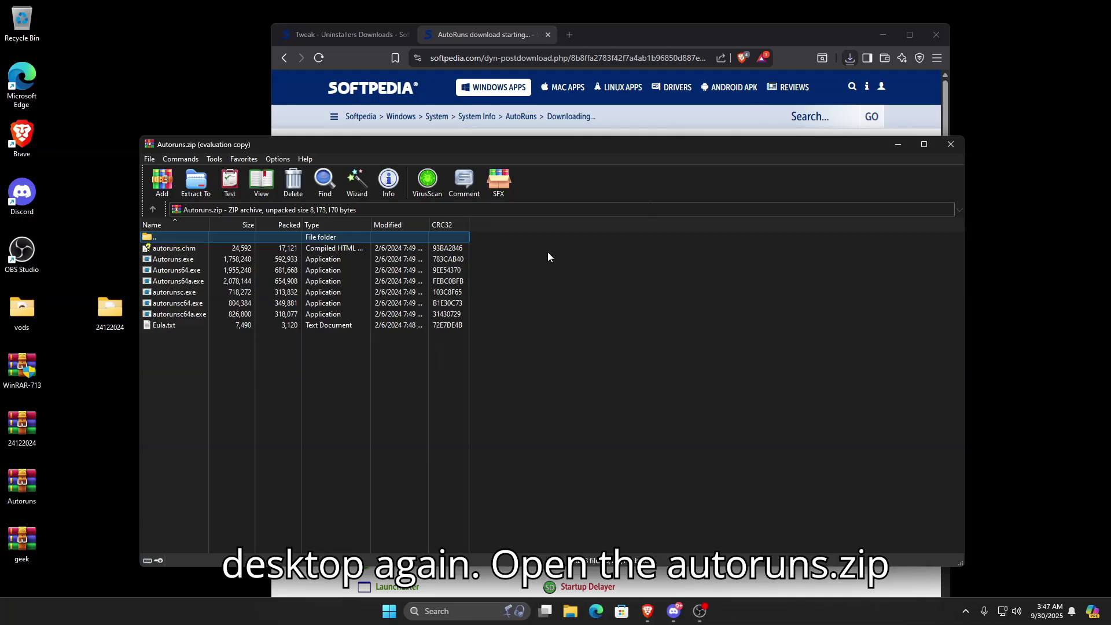
Copy Autoruns.exe onto the desktop beside geek and close the archive
left_click(177, 259)
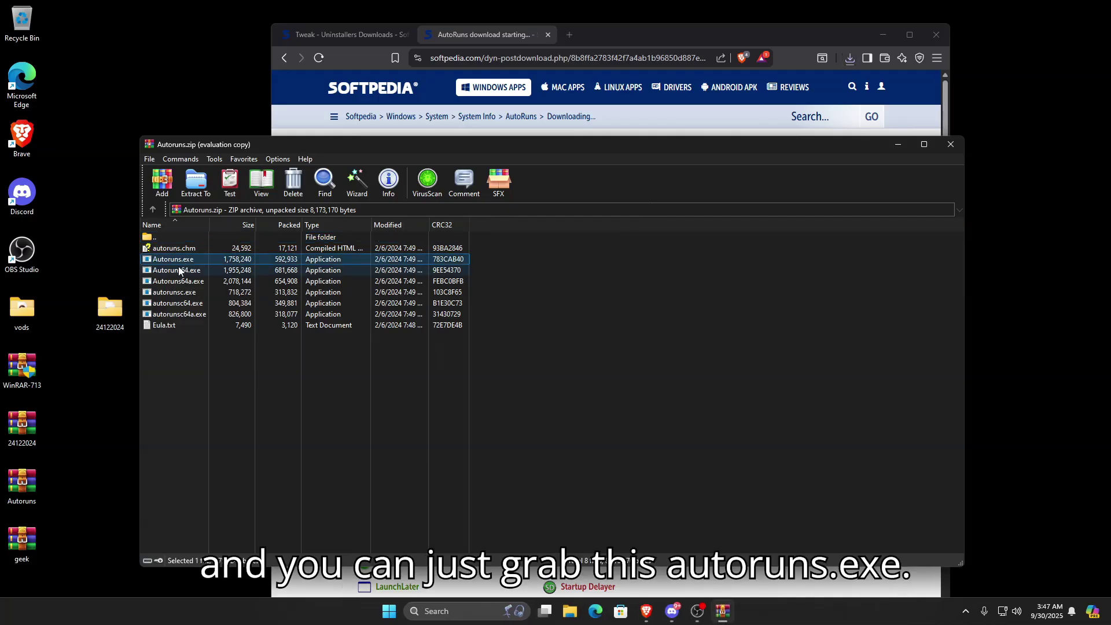
left_click_drag(177, 265, 118, 249)
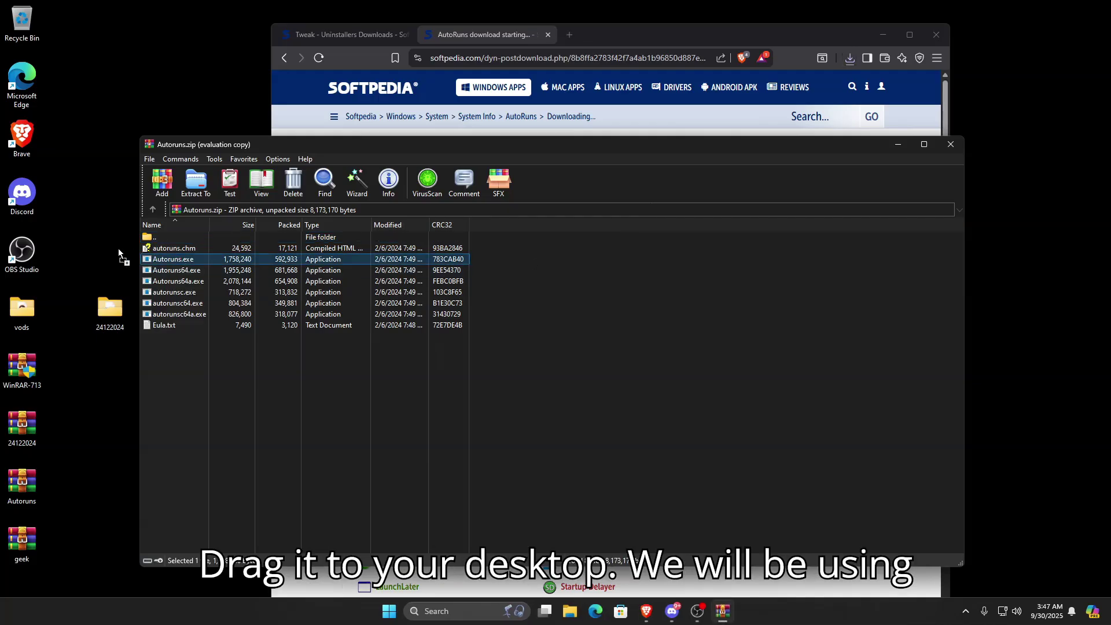
left_click(949, 144)
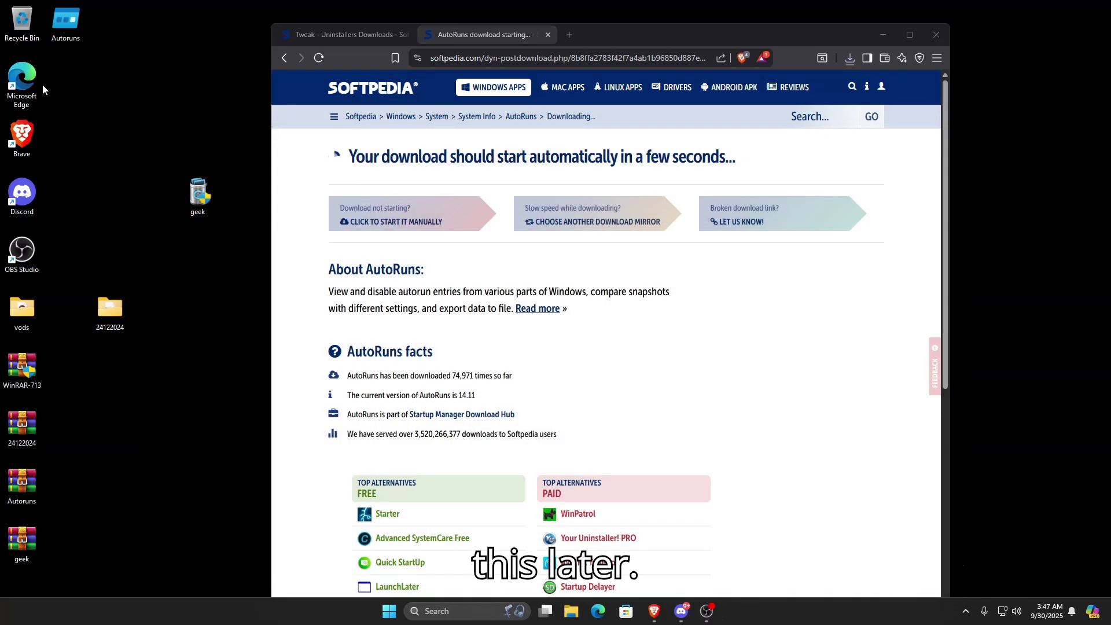
left_click_drag(66, 20, 197, 139)
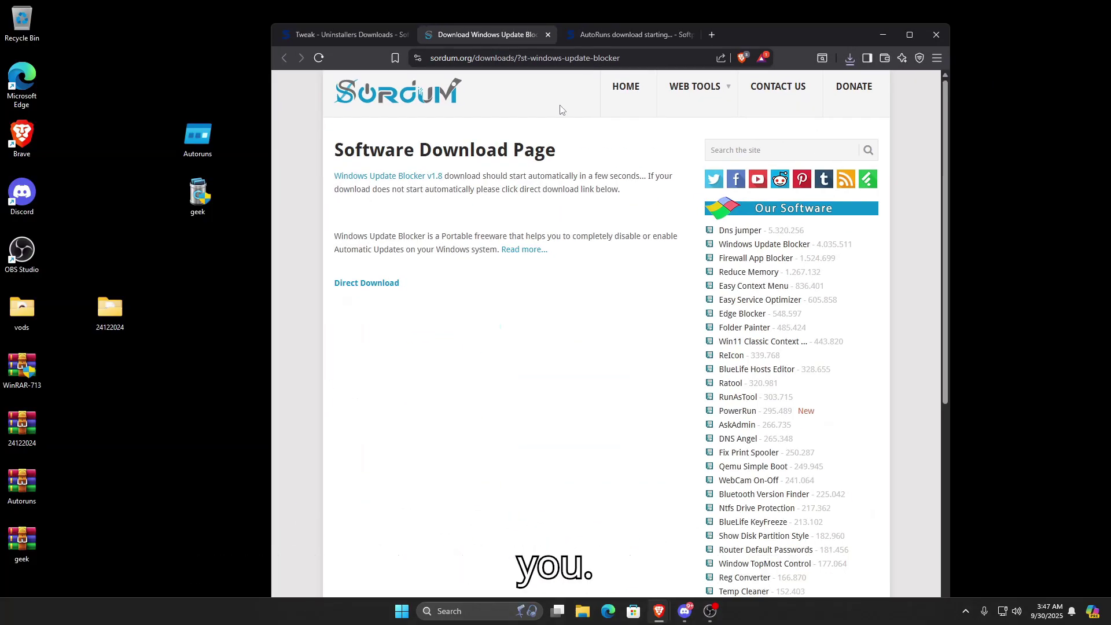
Save the Windows Update Blocker zip to the desktop and extract its Wub folder there
left_click(320, 136)
left_click(738, 313)
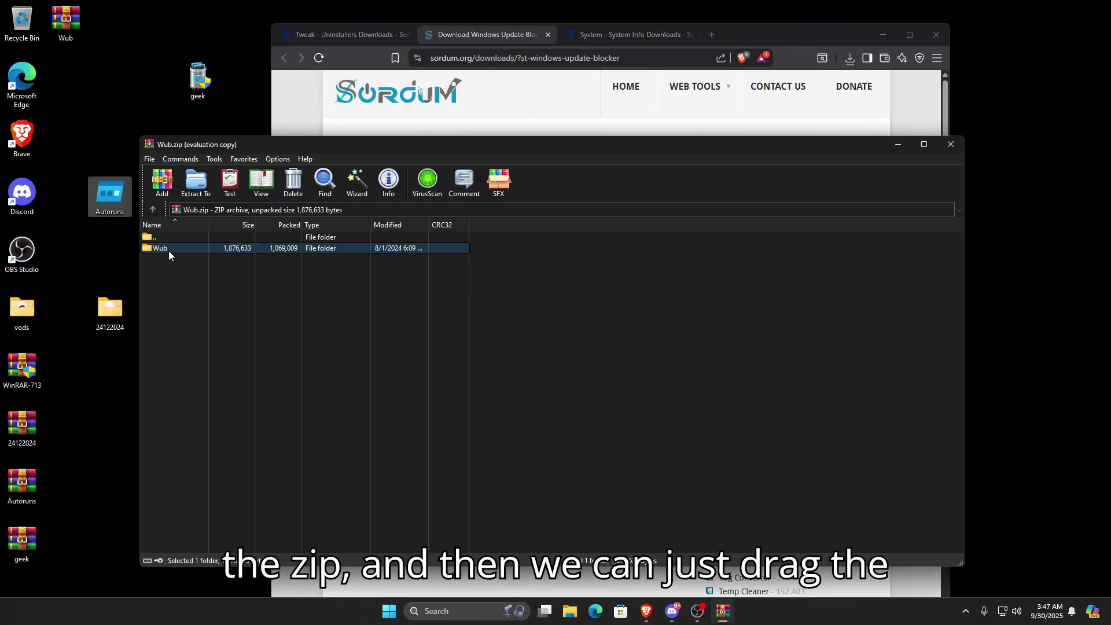
left_click_drag(167, 249, 191, 123)
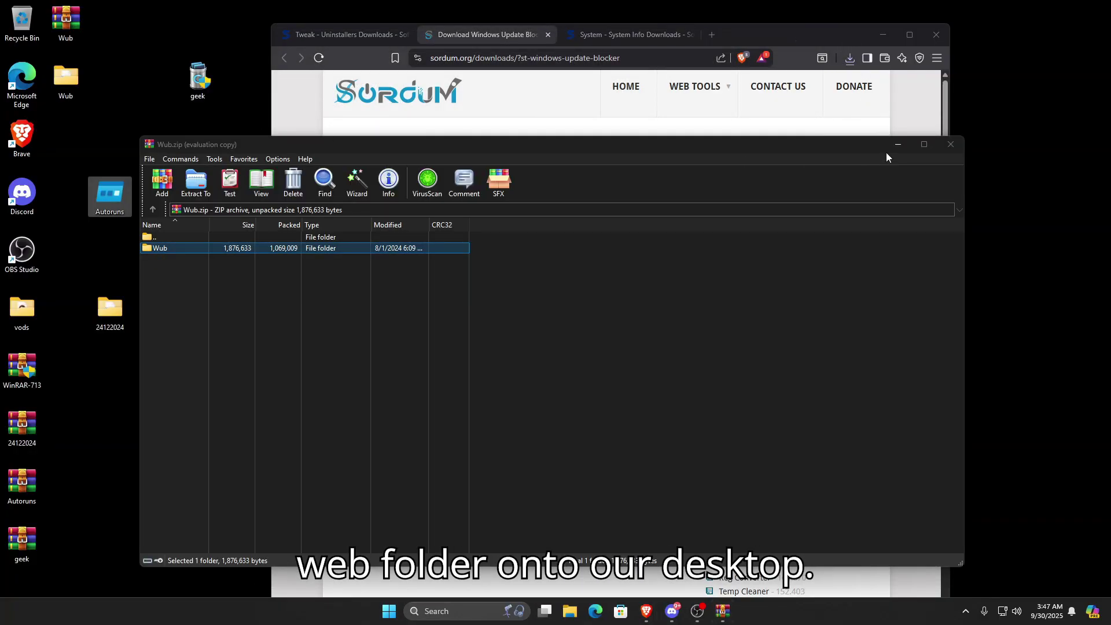
left_click(949, 144)
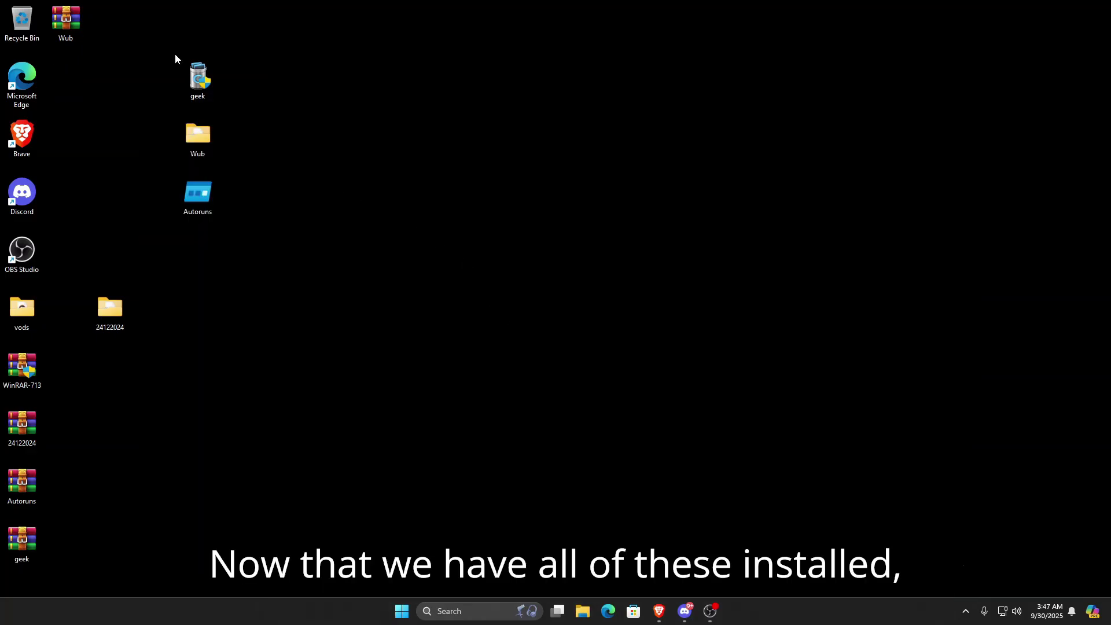
Move the geek, Wub and Autoruns icons toward the desktop centre
left_click_drag(174, 54, 222, 220)
left_click_drag(216, 84, 656, 200)
left_click(543, 190)
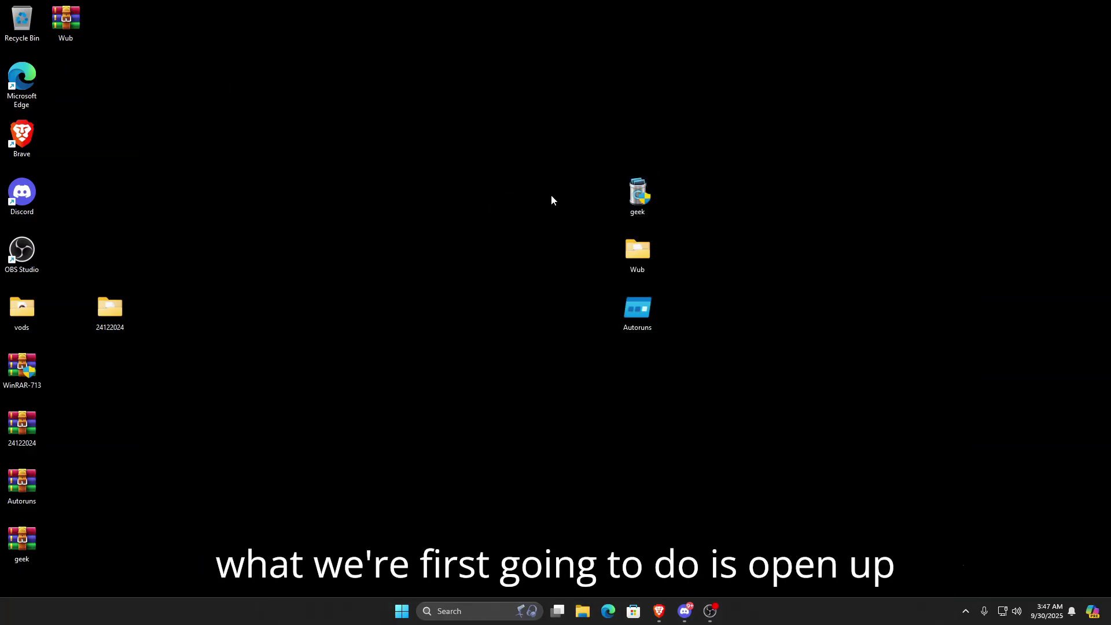
Run Windows Update Blocker as administrator, apply Disable Updates, and close it and the folder
double_click(634, 261)
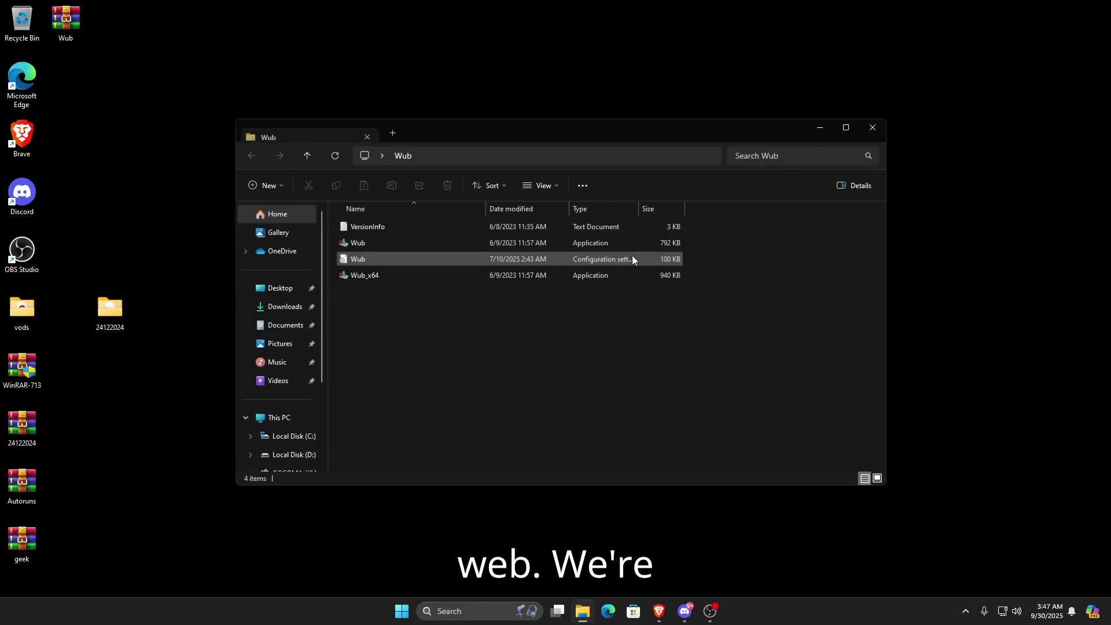
right_click(359, 247)
left_click(411, 317)
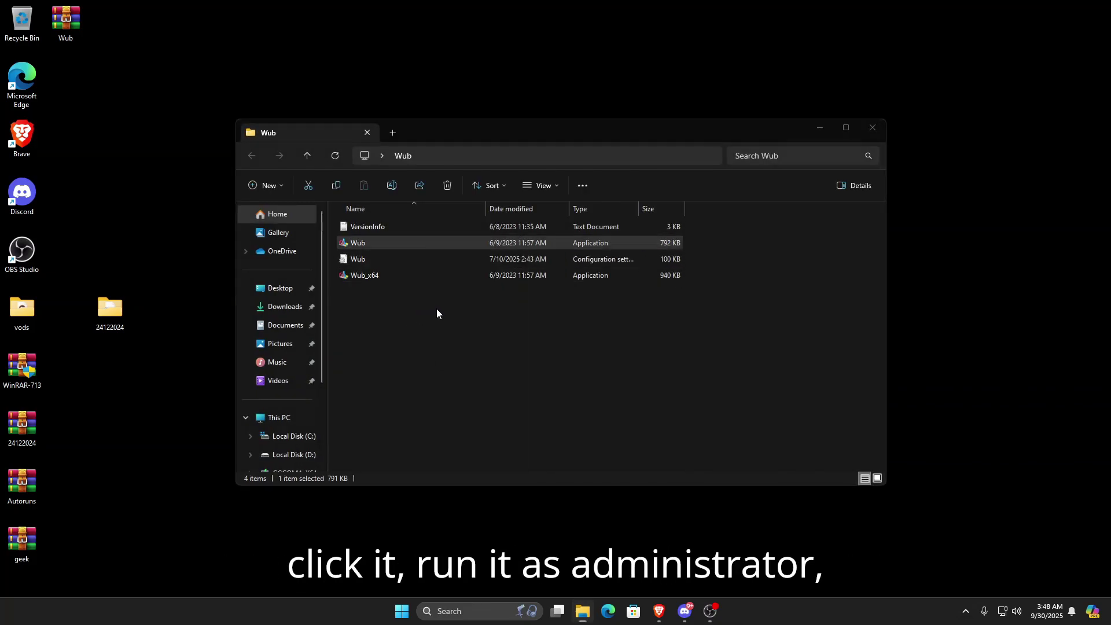
left_click(461, 302)
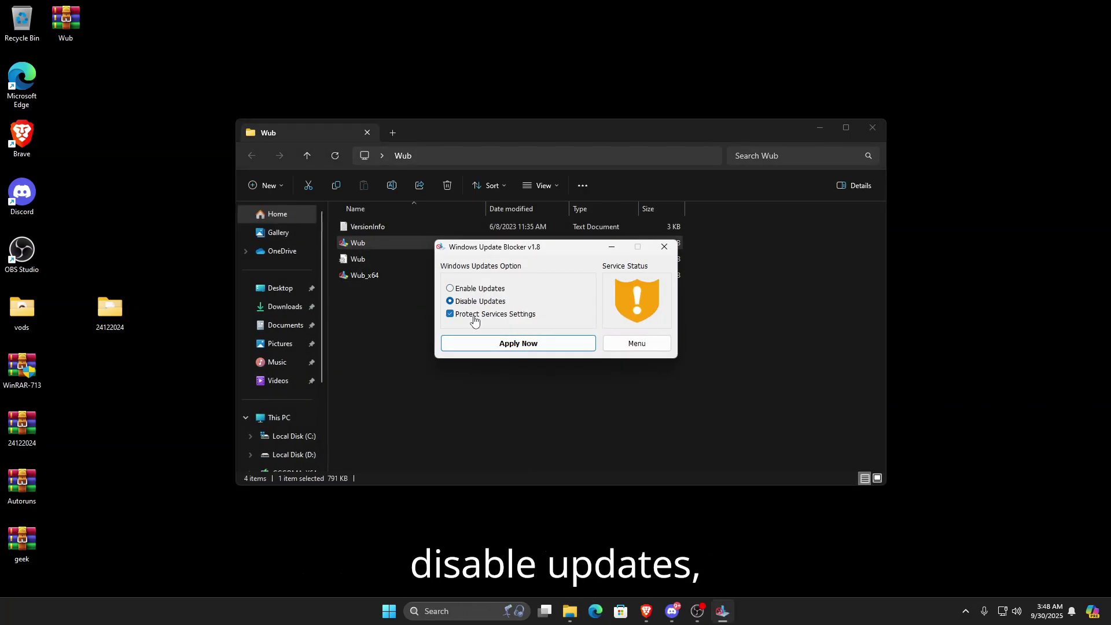
left_click(491, 345)
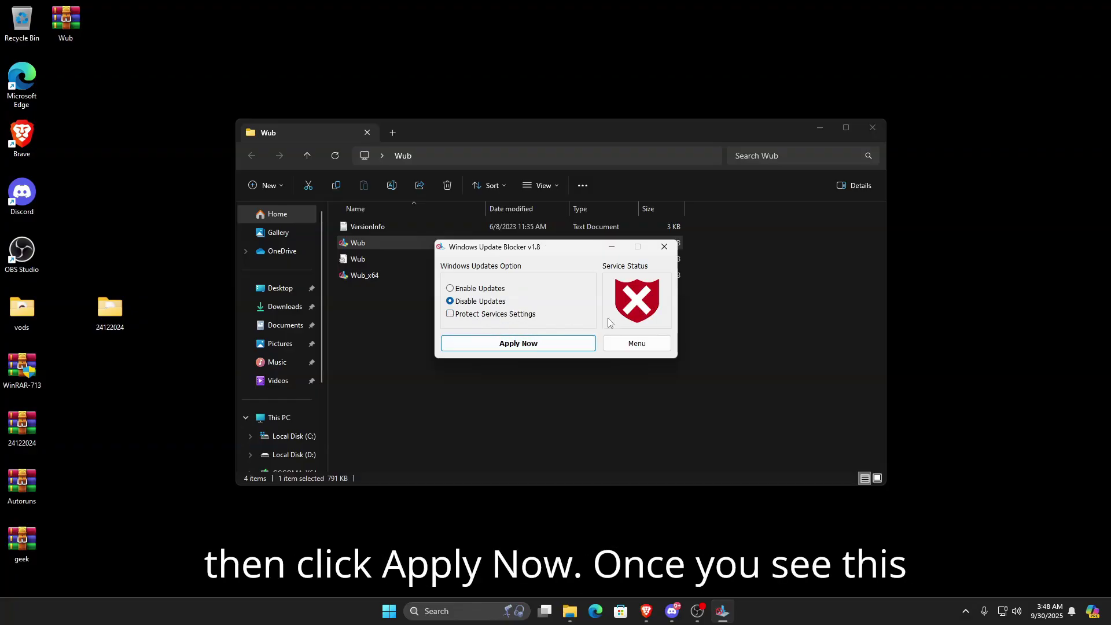
left_click(665, 247)
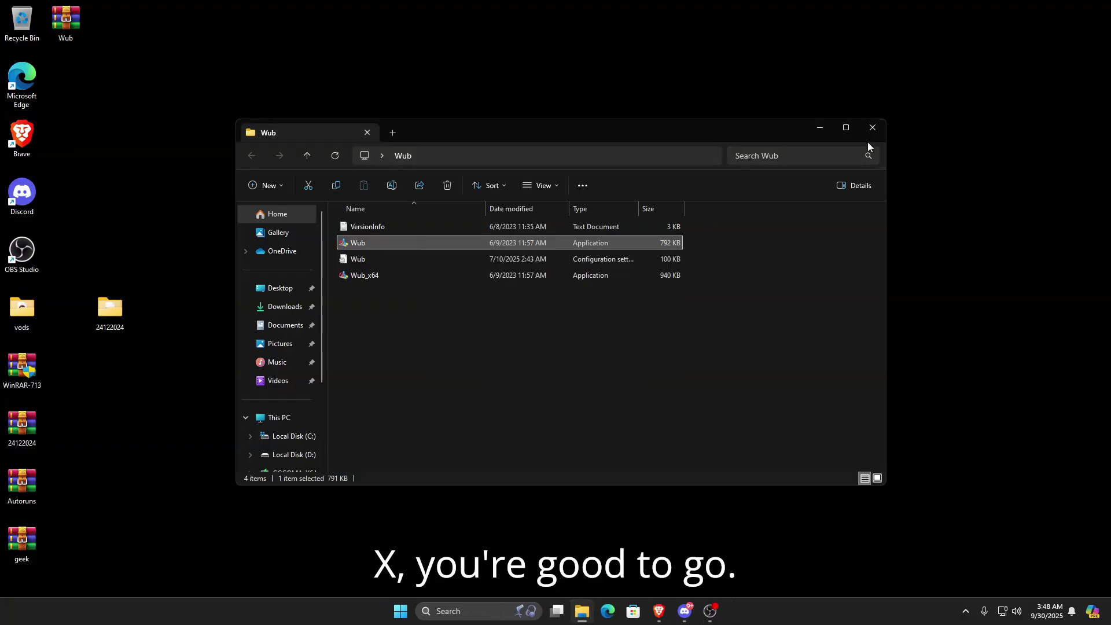
left_click(872, 127)
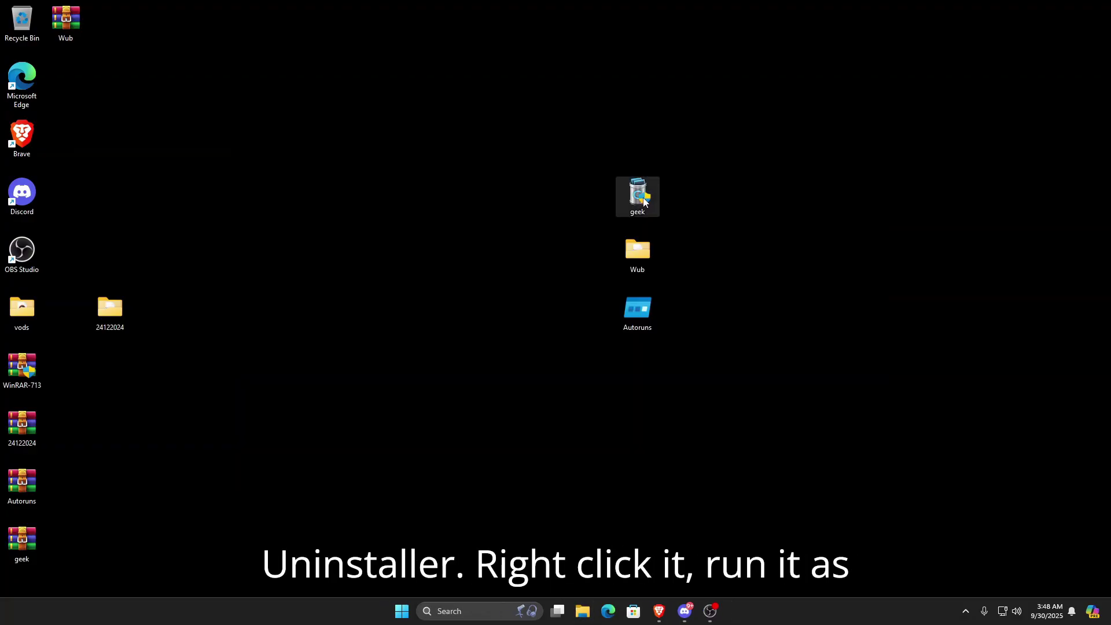
Launch Geek Uninstaller as administrator
right_click(644, 201)
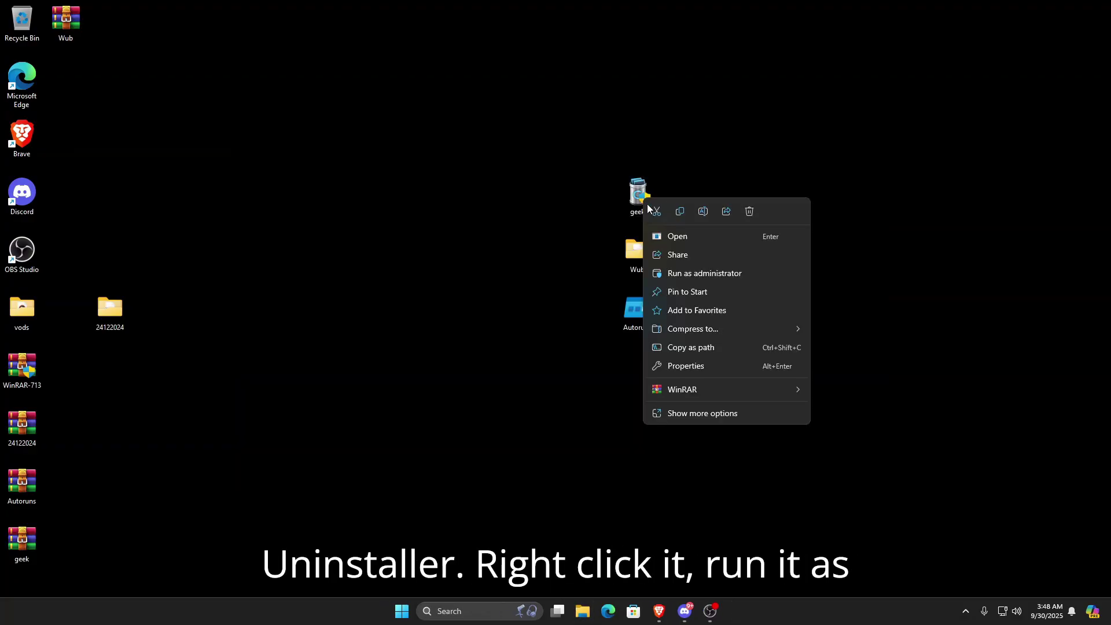
left_click(694, 273)
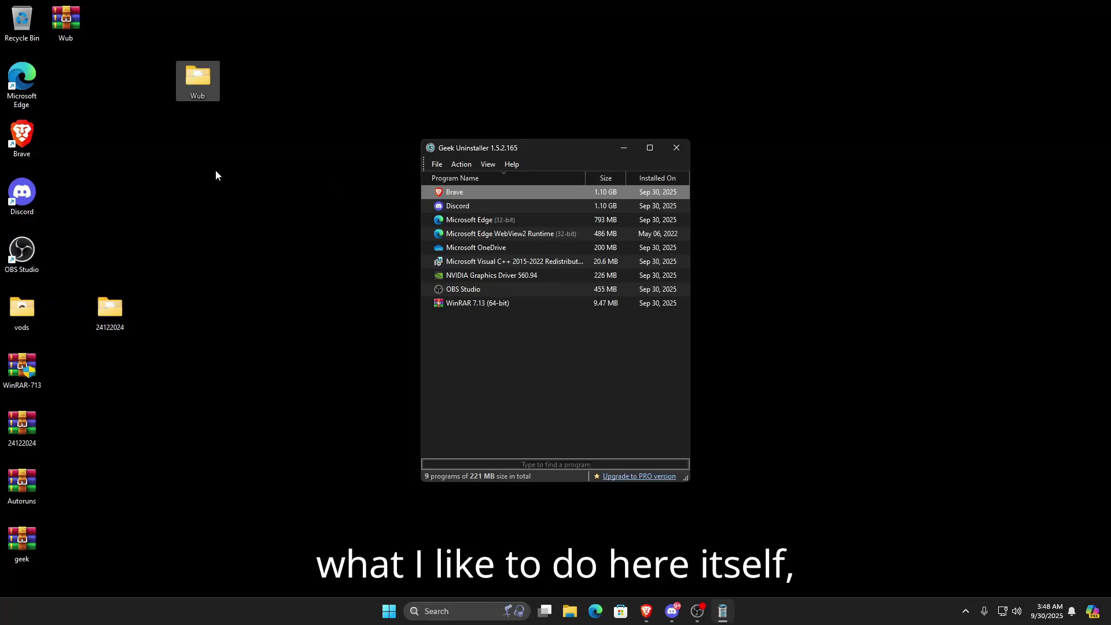
left_click(23, 142)
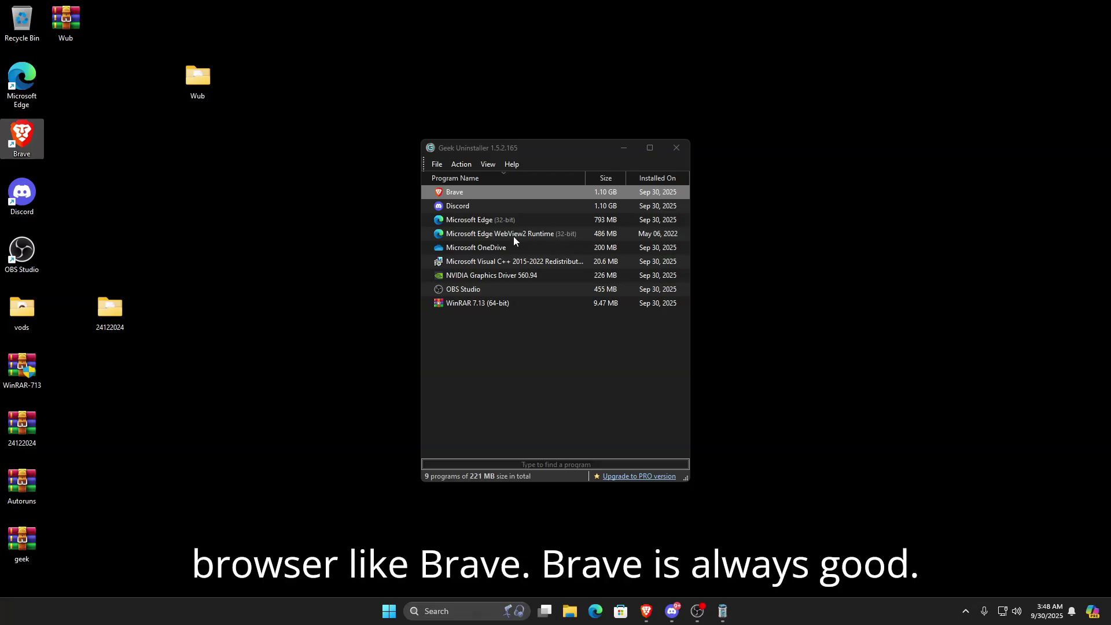
Force-remove Microsoft Edge and delete its leftover files and registry entries
left_click(497, 225)
right_click(485, 220)
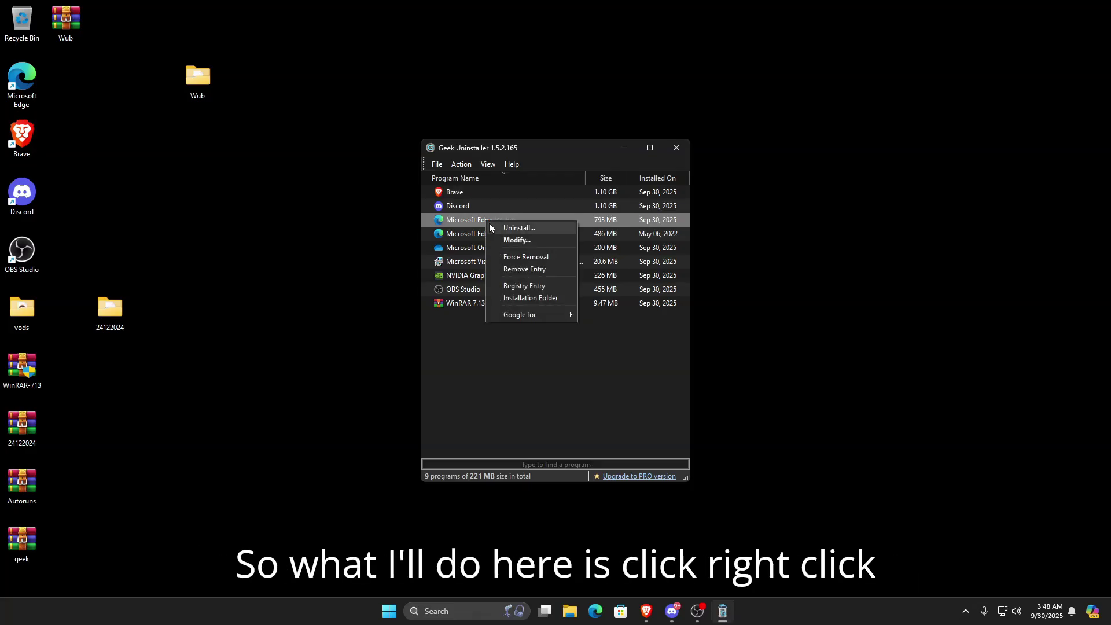
left_click(516, 255)
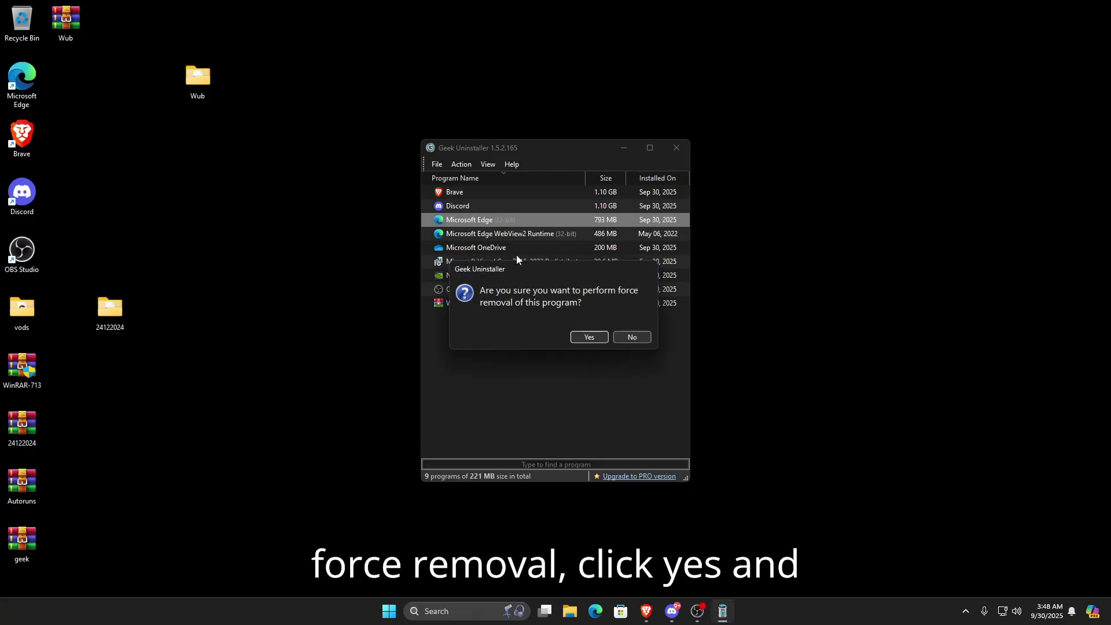
left_click(582, 335)
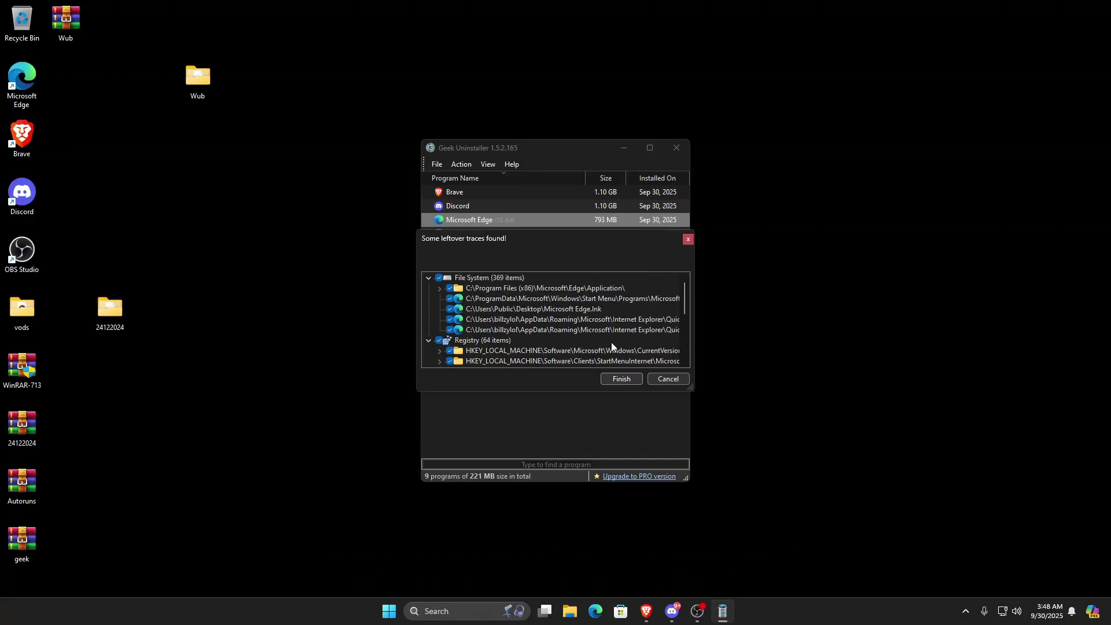
left_click(620, 379)
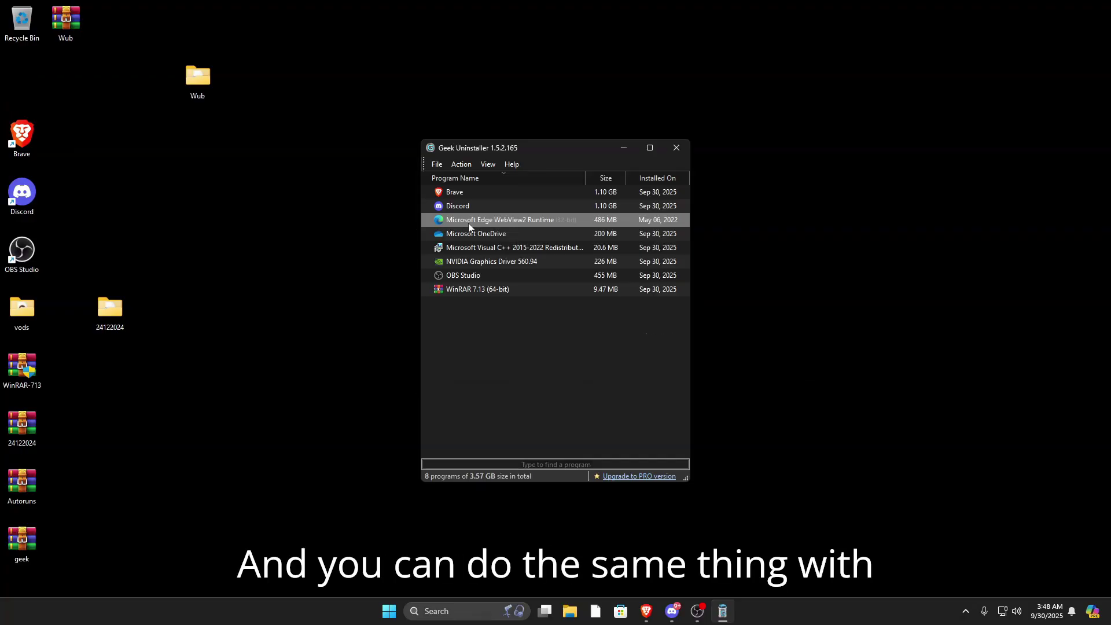
Force-remove Microsoft Edge WebView2 Runtime and delete its leftover traces
right_click(500, 224)
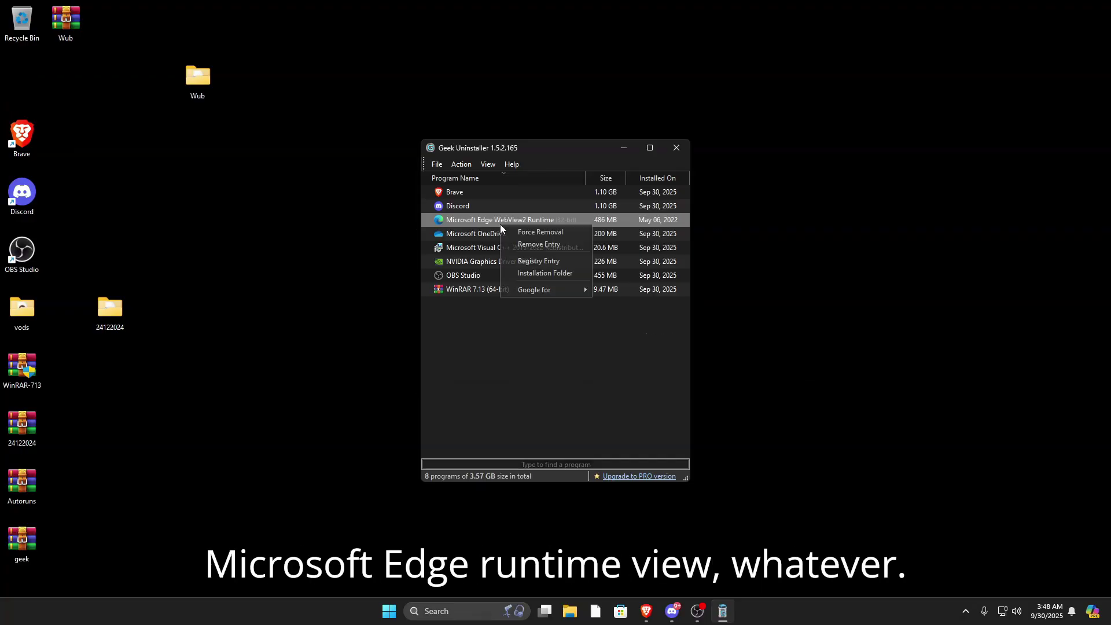
left_click(542, 232)
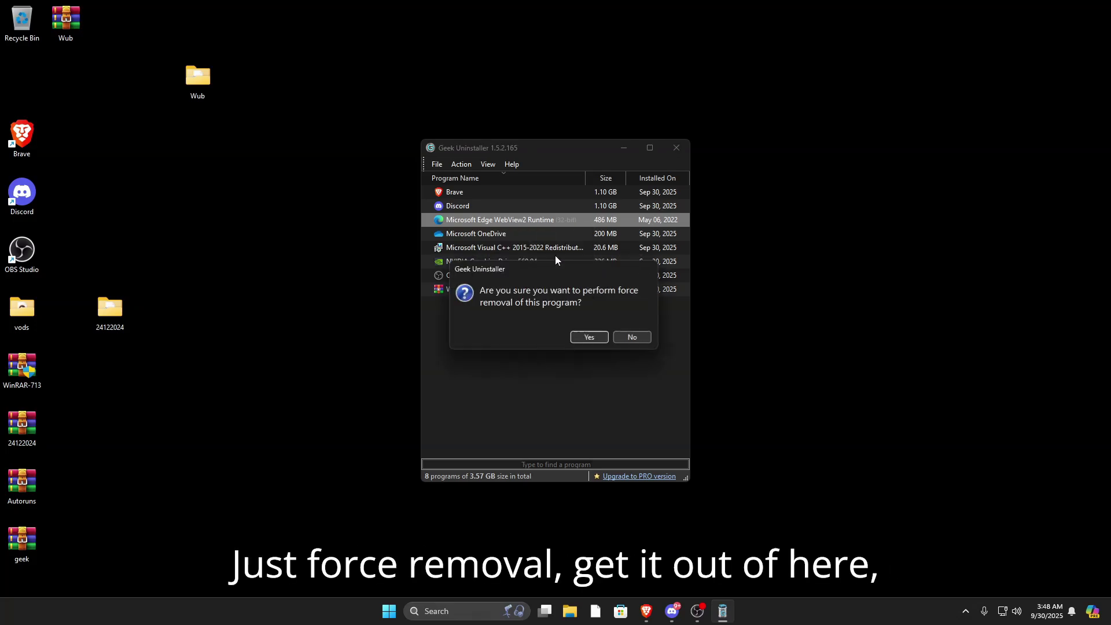
left_click(585, 335)
left_click(618, 378)
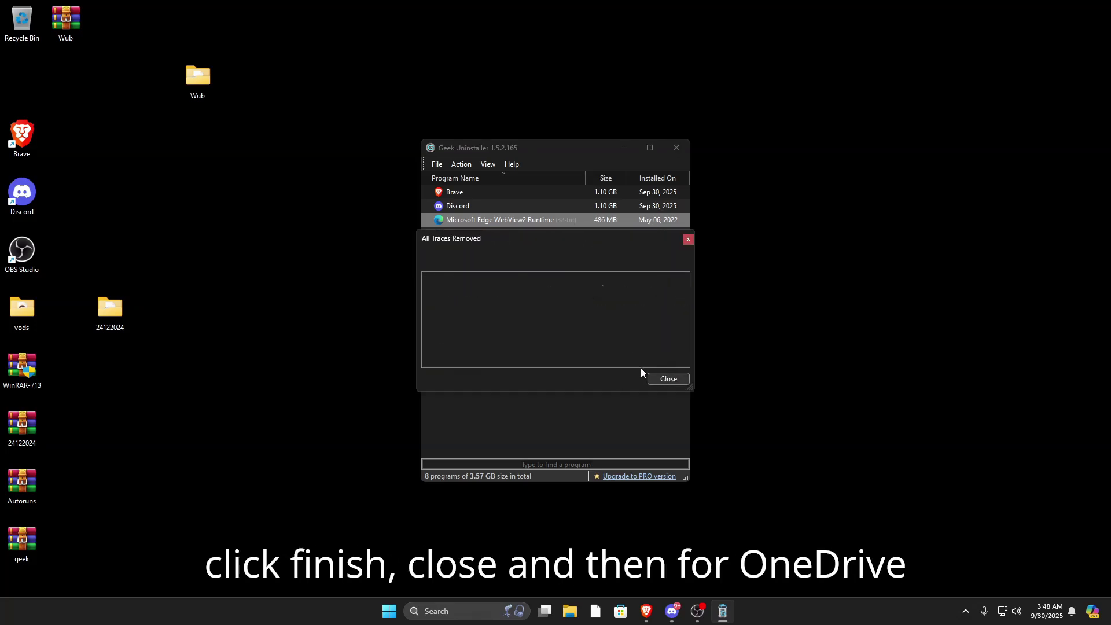
left_click(659, 379)
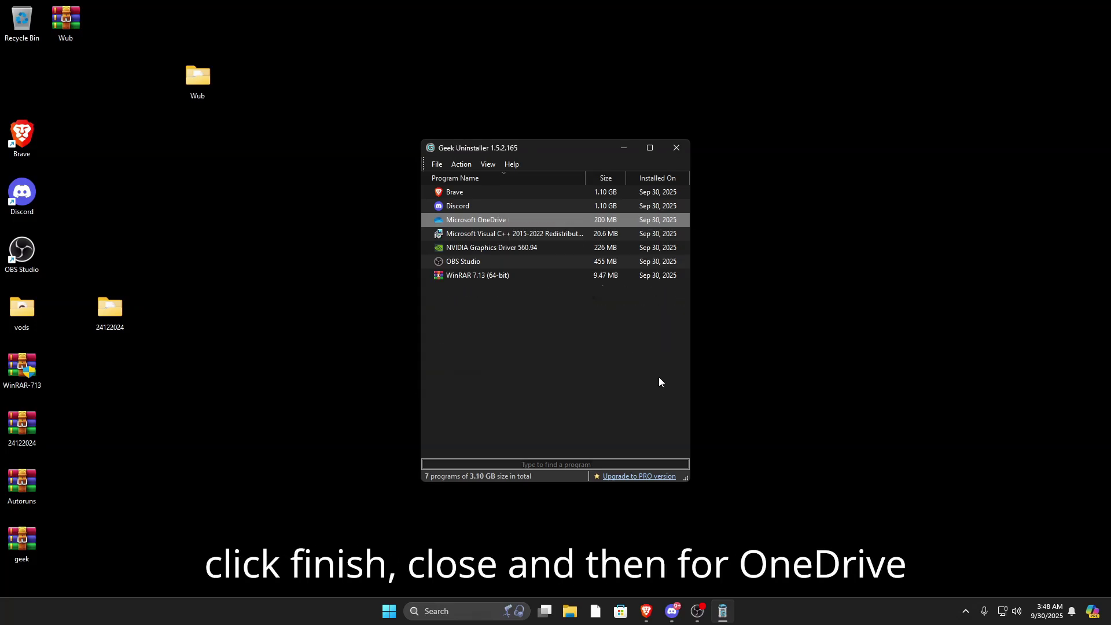
Try uninstalling OneDrive, then restart Geek Uninstaller with administrator rights
right_click(508, 221)
left_click(527, 231)
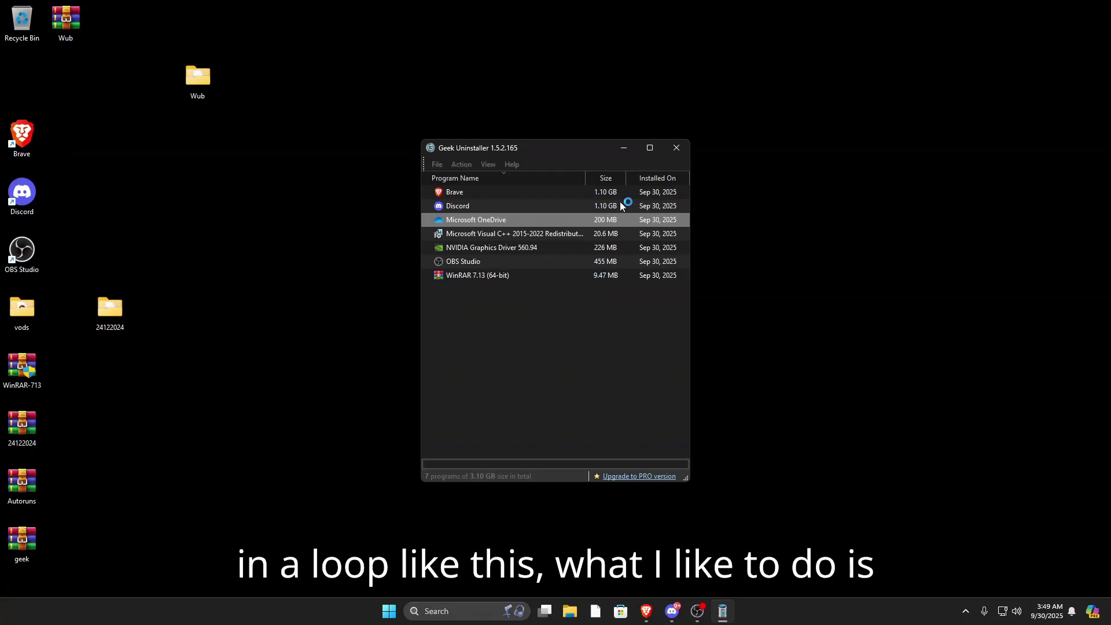
left_click(675, 149)
right_click(639, 195)
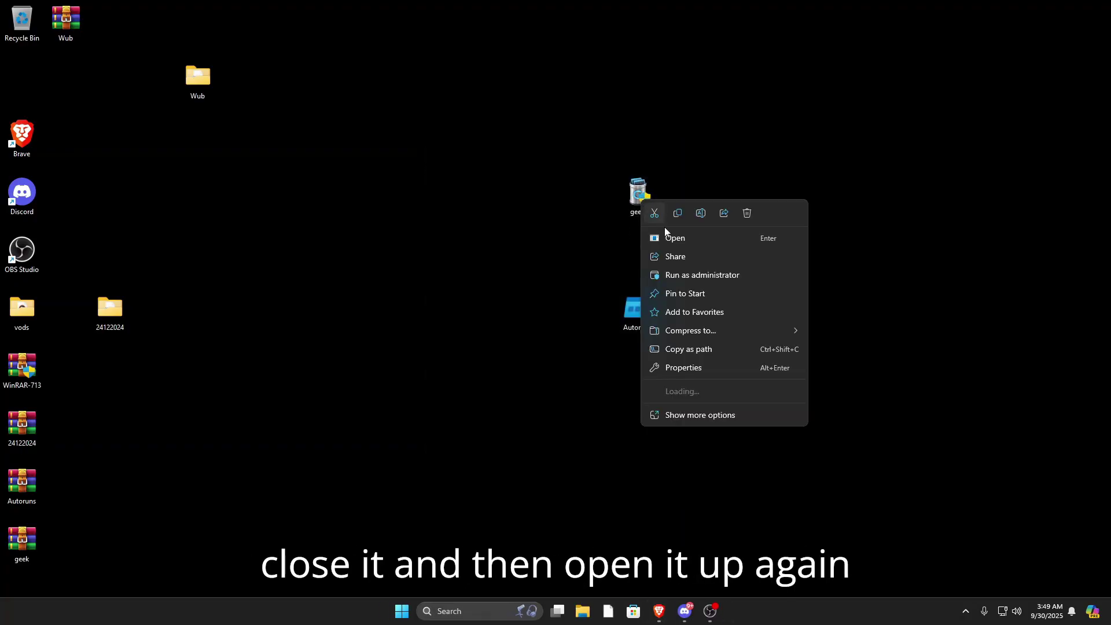
left_click(681, 269)
Force-remove Microsoft OneDrive and delete its leftover files and folders
left_click(481, 220)
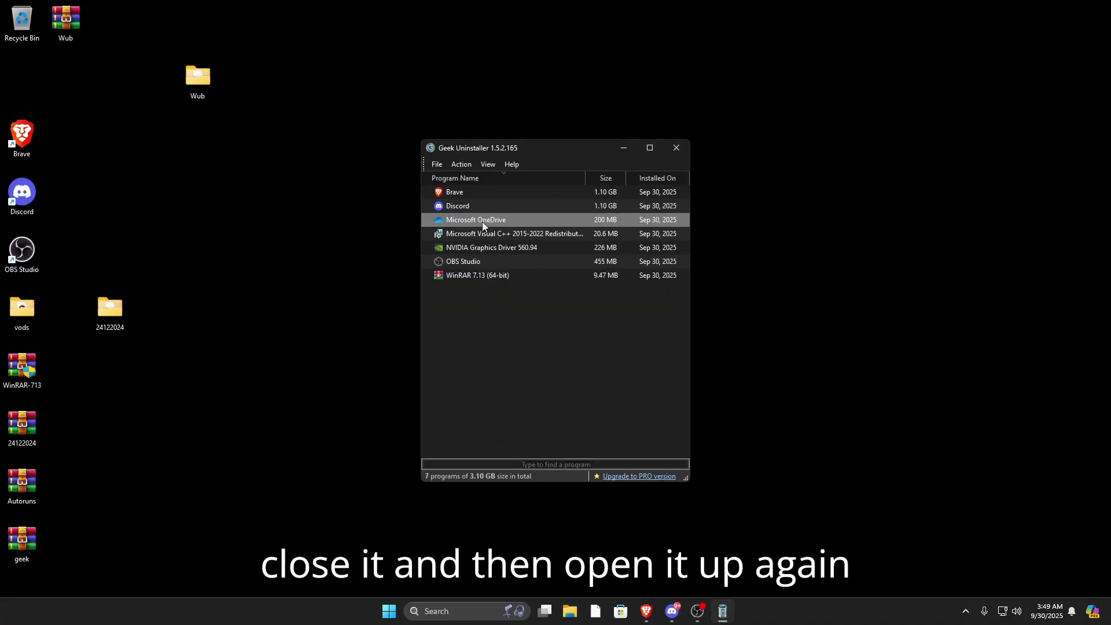
right_click(484, 221)
left_click(512, 245)
left_click(583, 335)
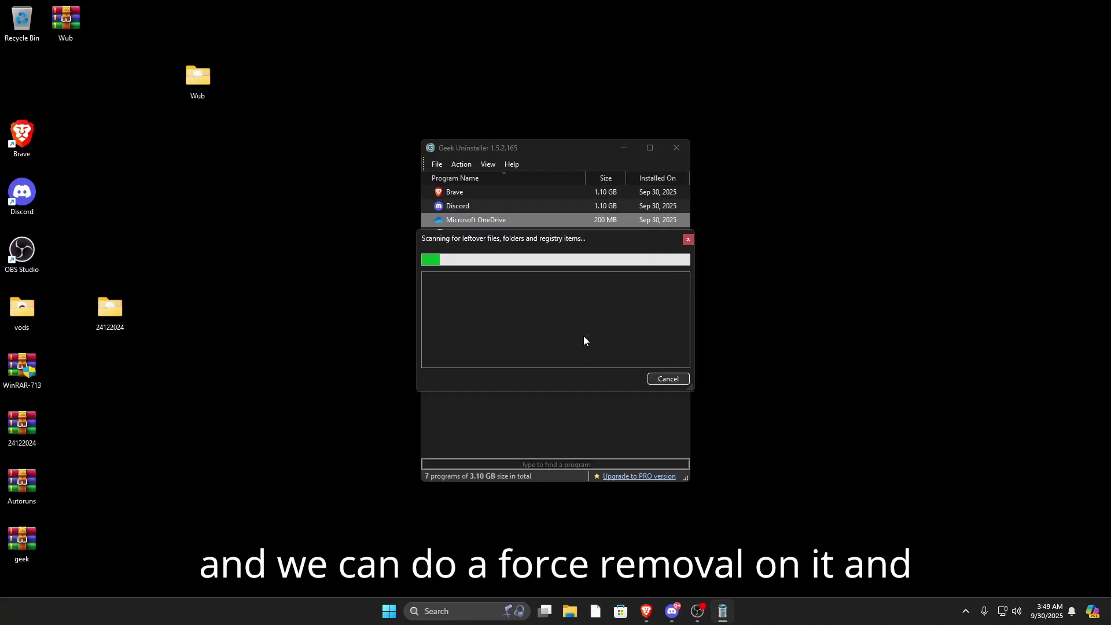
left_click(618, 378)
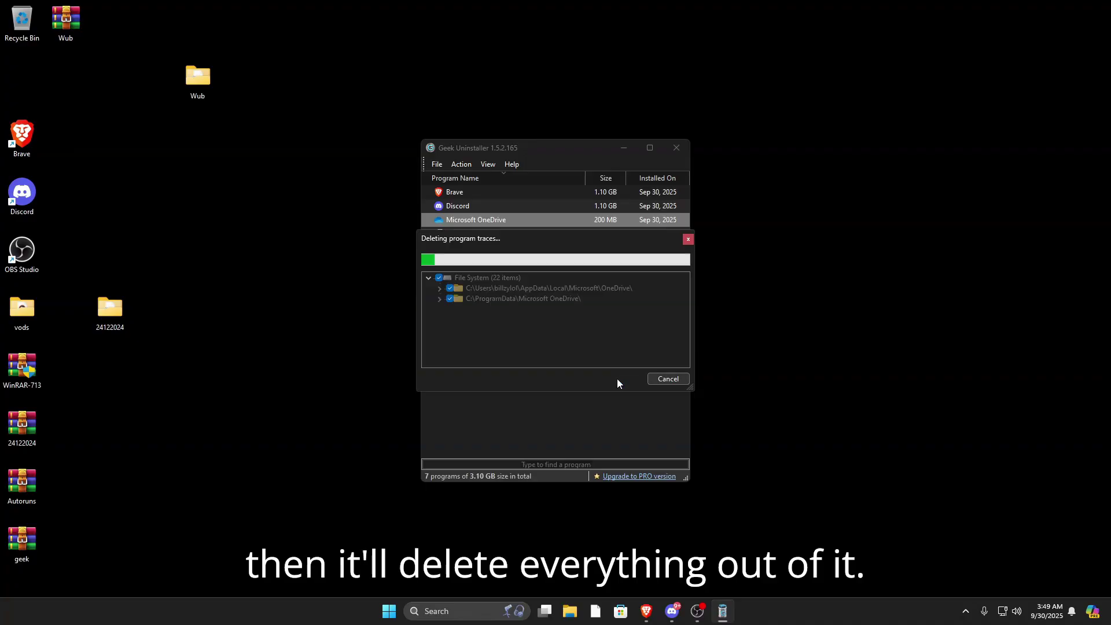
left_click(656, 383)
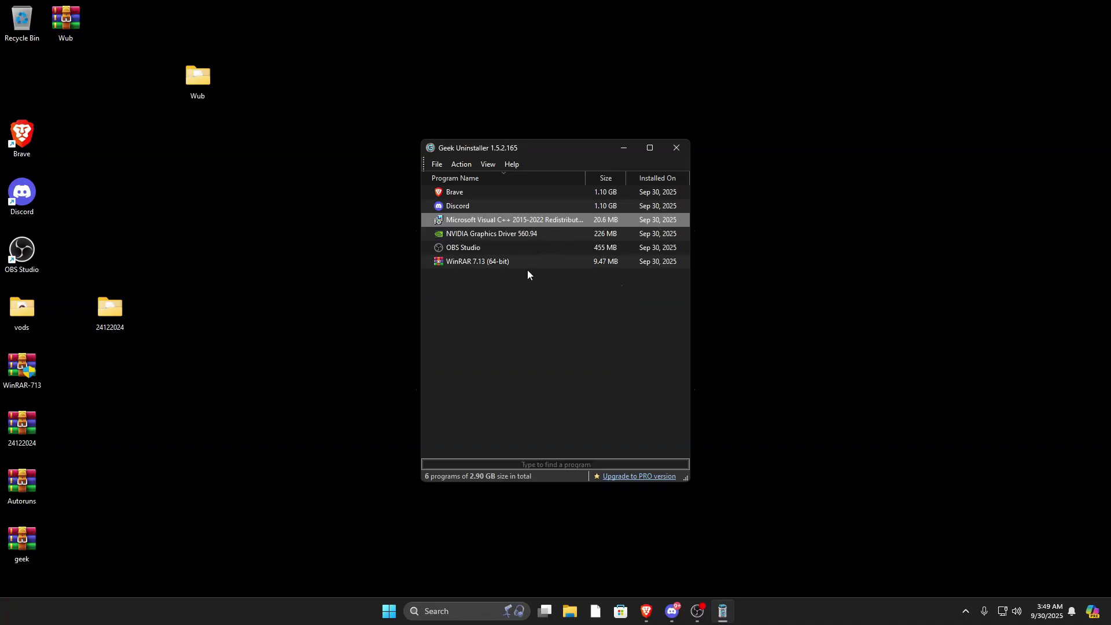
Switch the list to Microsoft Store Apps, raise the window, and select Calculator
left_click(485, 165)
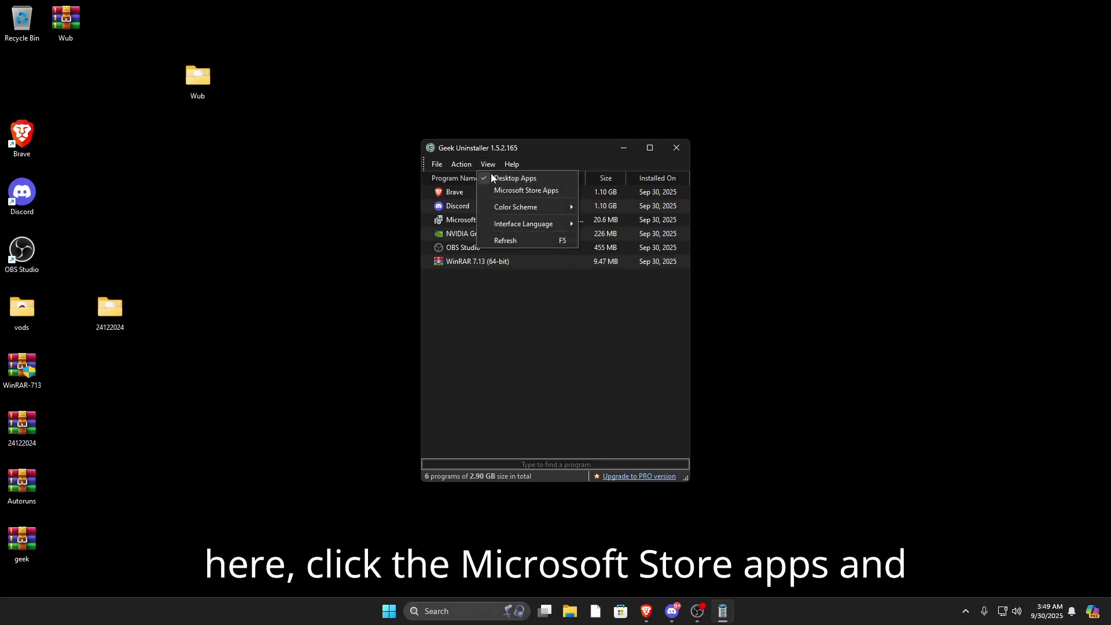
left_click(521, 194)
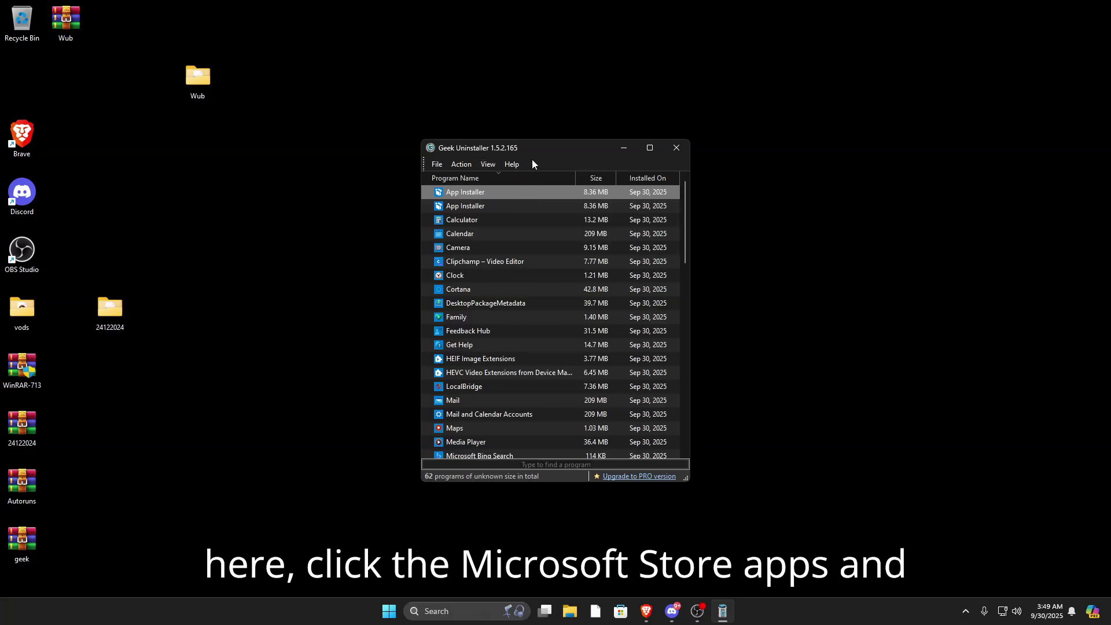
left_click_drag(533, 151, 535, 123)
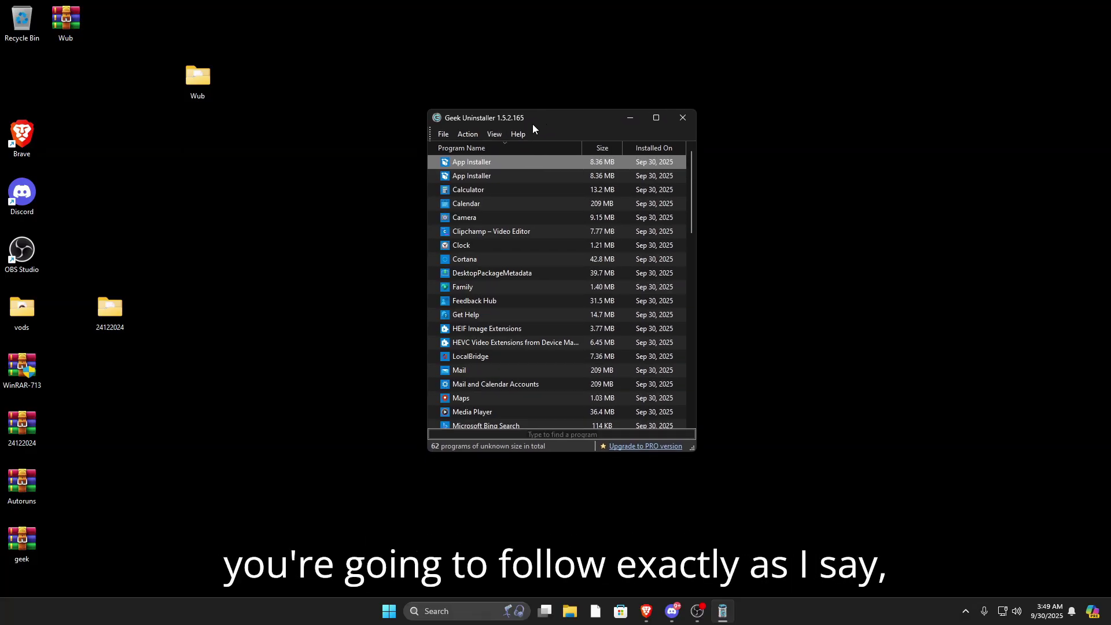
left_click(493, 191)
Uninstall the Calculator, Calendar and Camera apps, deleting their leftover traces
right_click(488, 189)
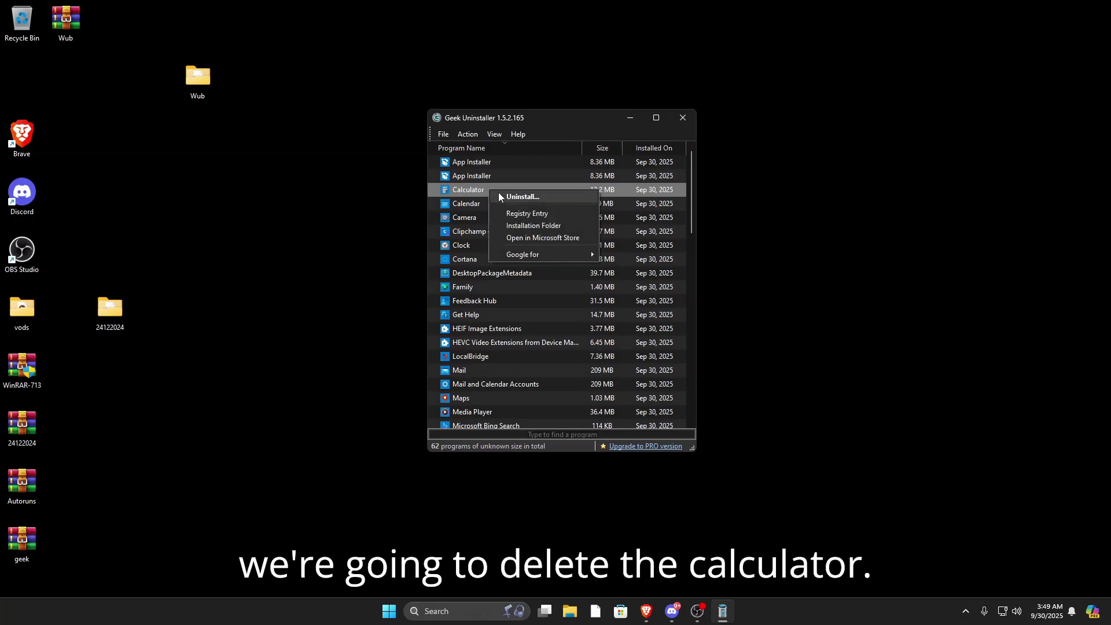
left_click(499, 193)
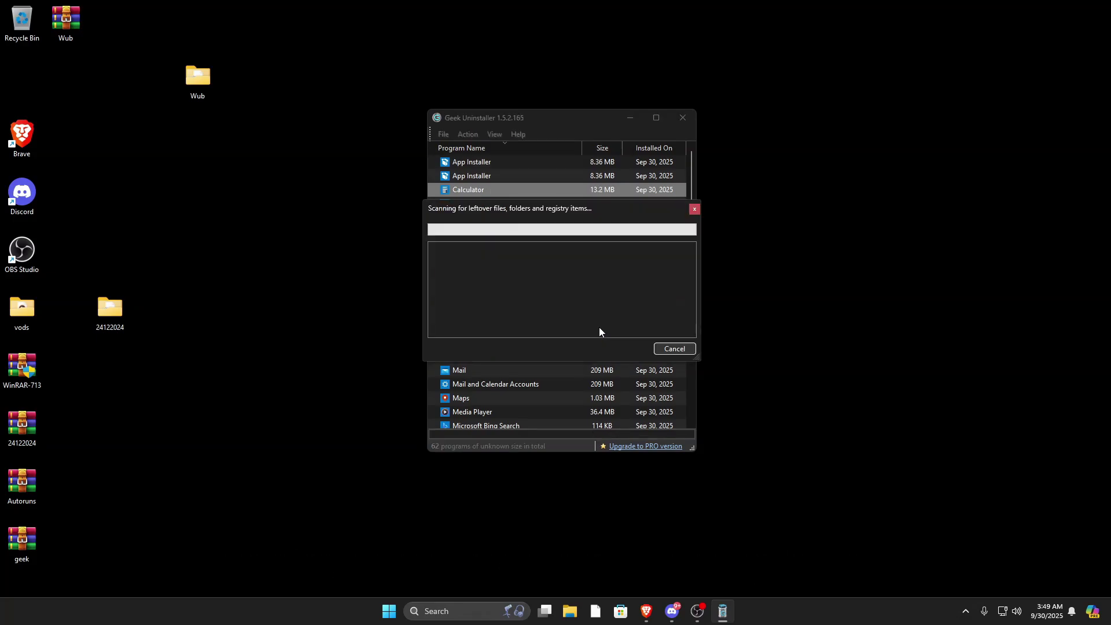
right_click(480, 194)
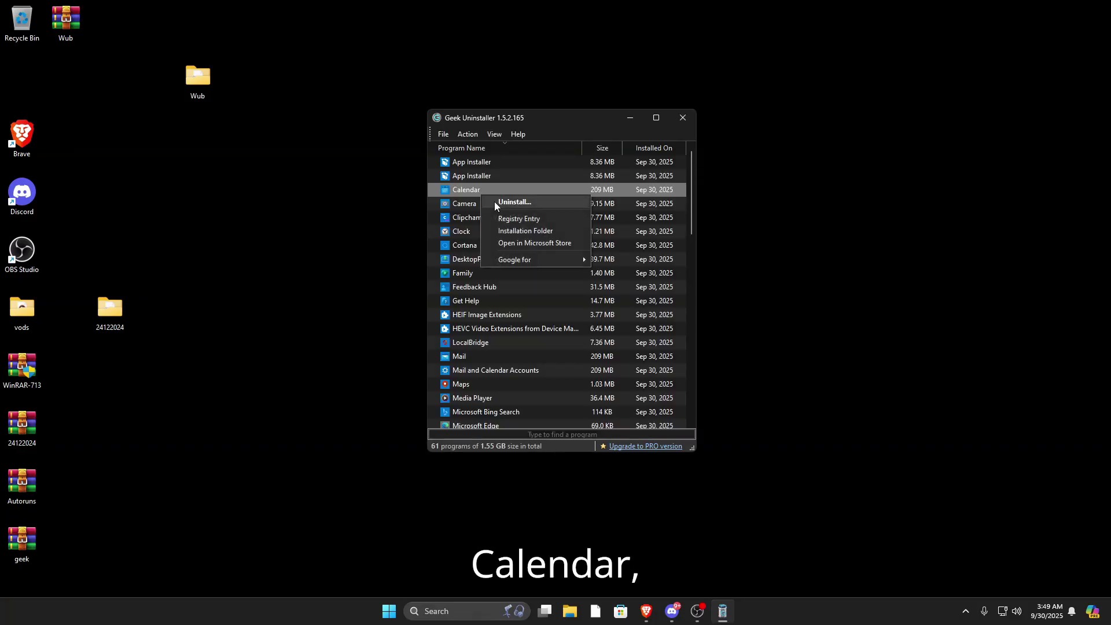
left_click(495, 201)
left_click(627, 349)
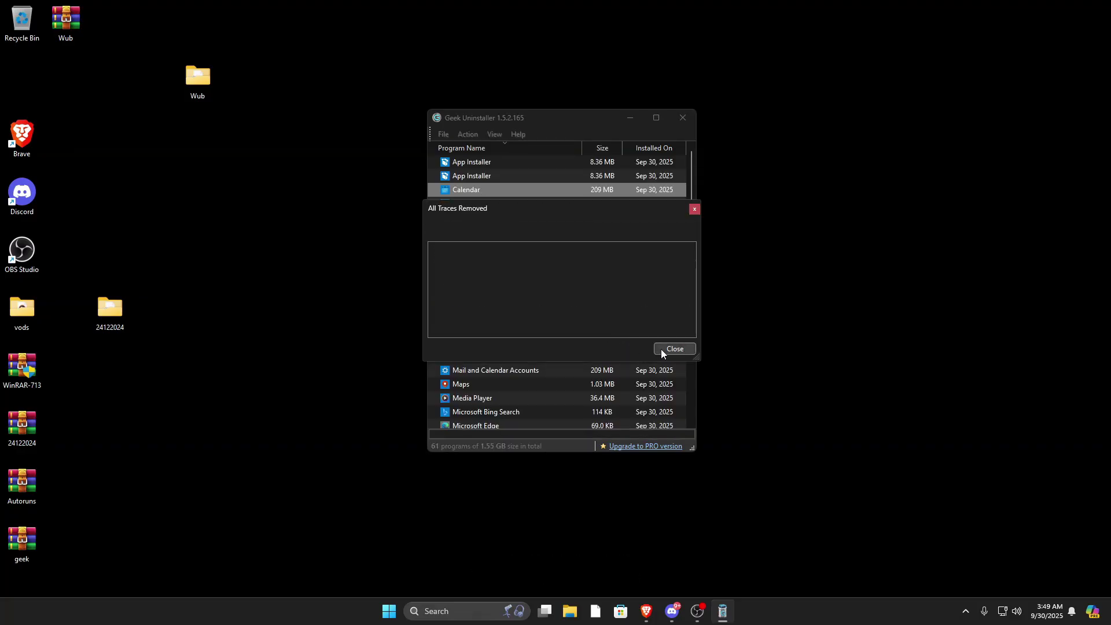
left_click(666, 348)
right_click(484, 192)
left_click(507, 201)
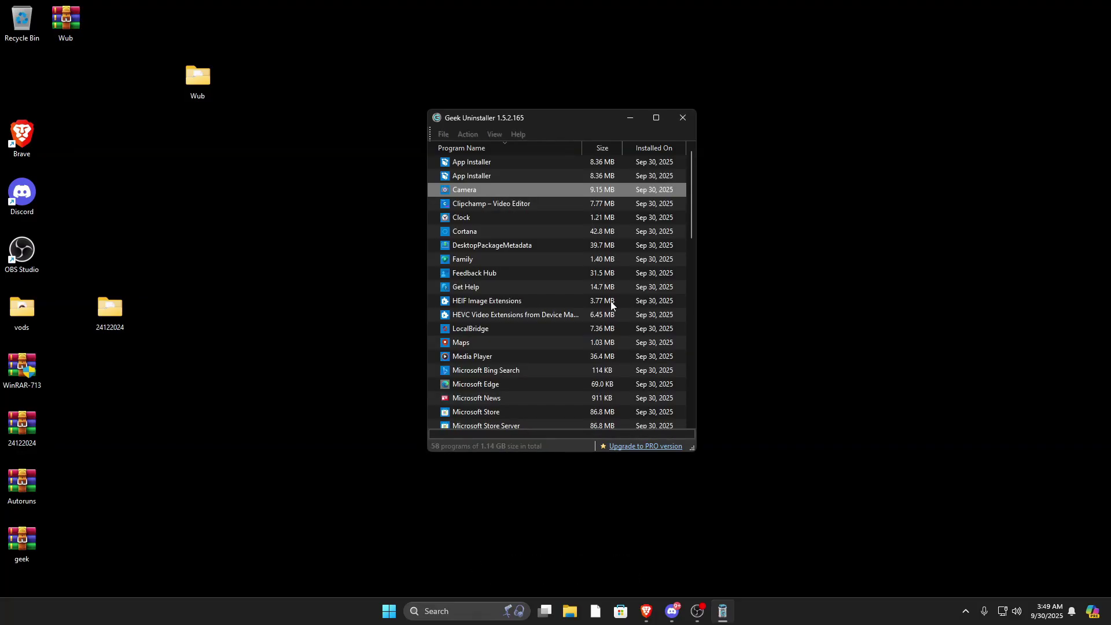
left_click(666, 347)
Uninstall Clipchamp – Video Editor, Clock and Cortana, deleting their leftovers
right_click(482, 193)
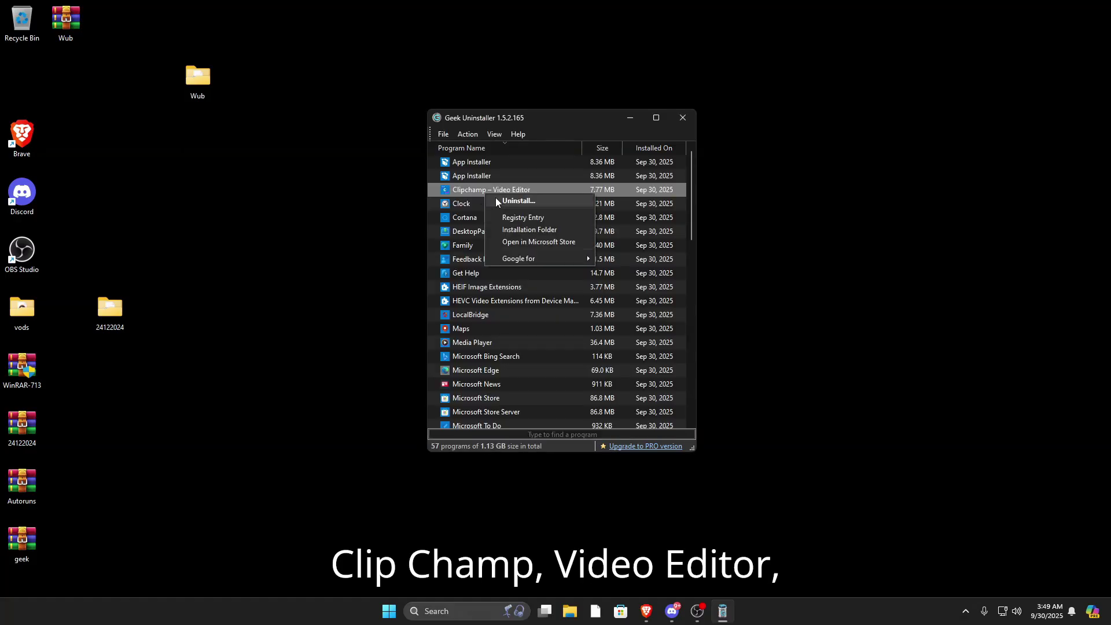
left_click(504, 200)
left_click(665, 349)
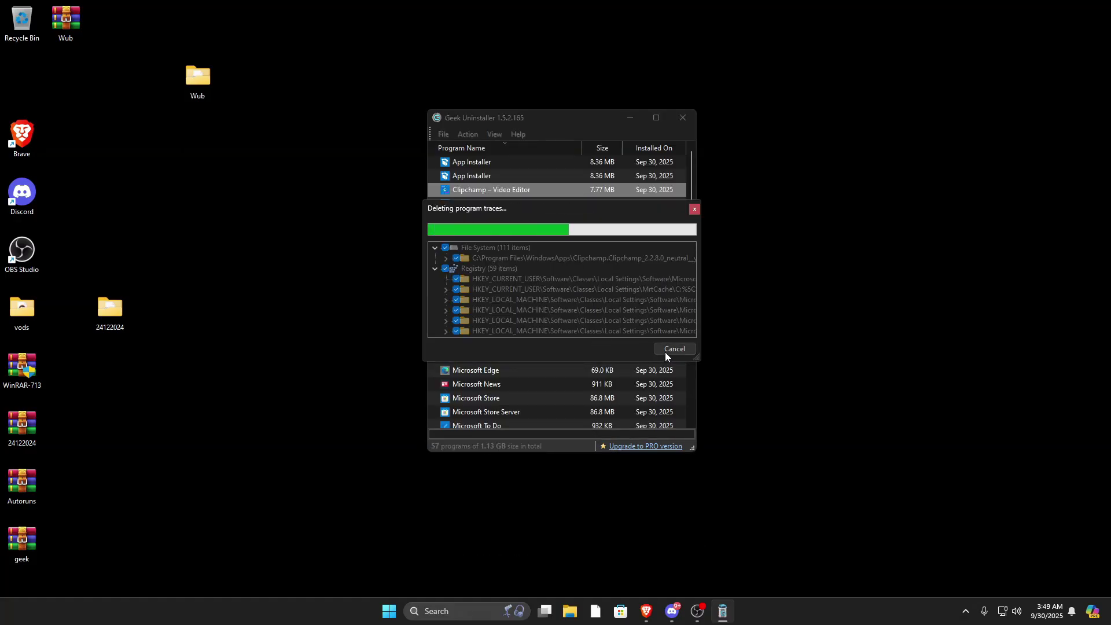
right_click(474, 190)
left_click(491, 197)
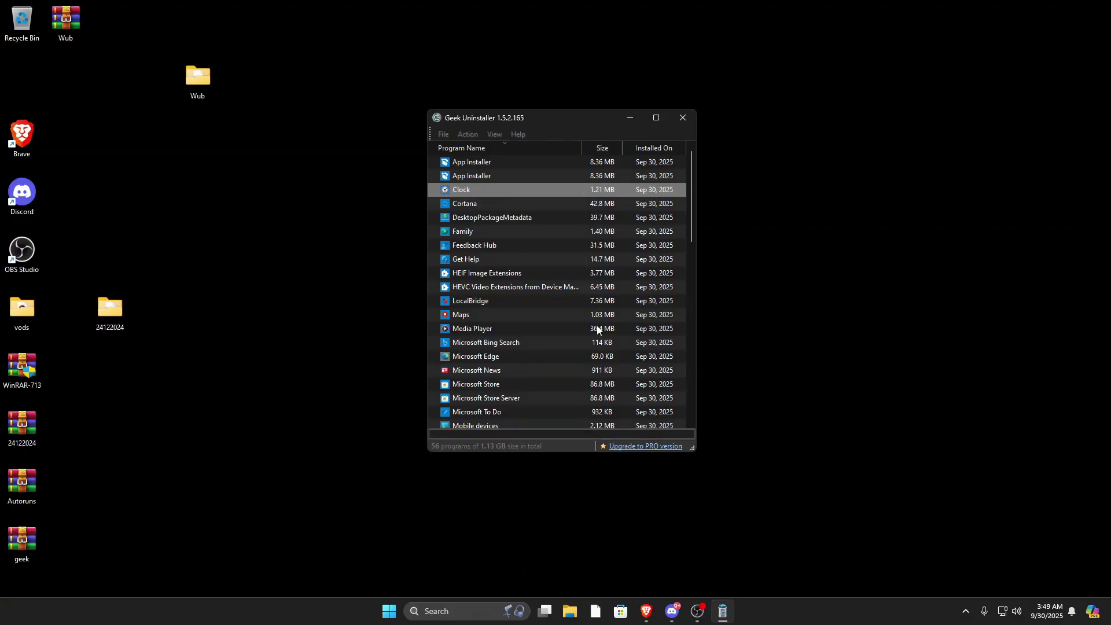
left_click(661, 350)
right_click(484, 192)
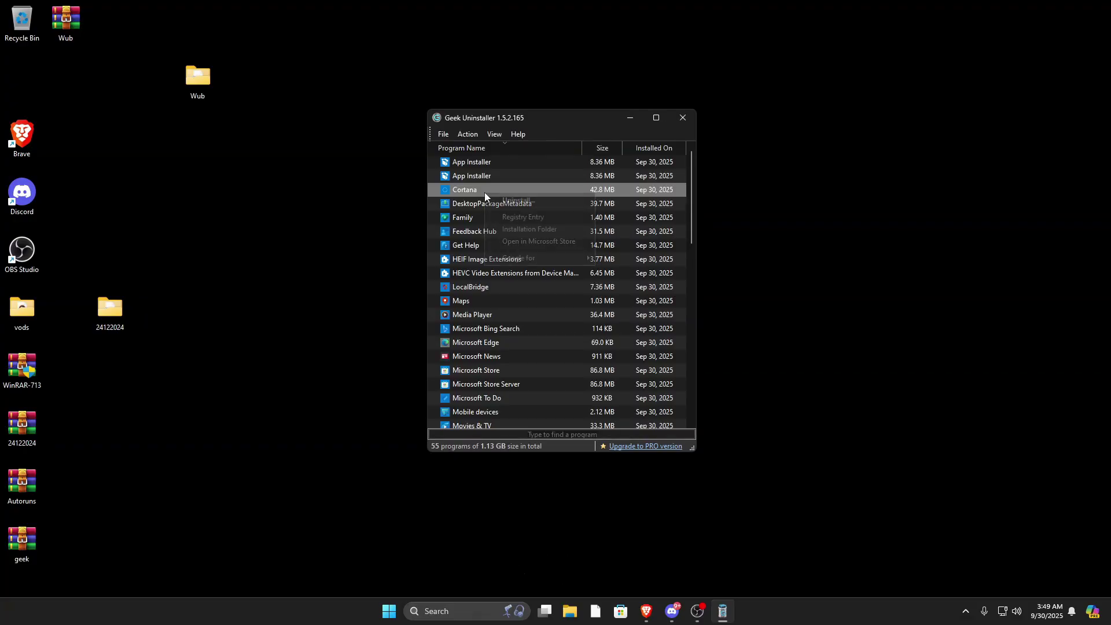
left_click(501, 203)
left_click(660, 349)
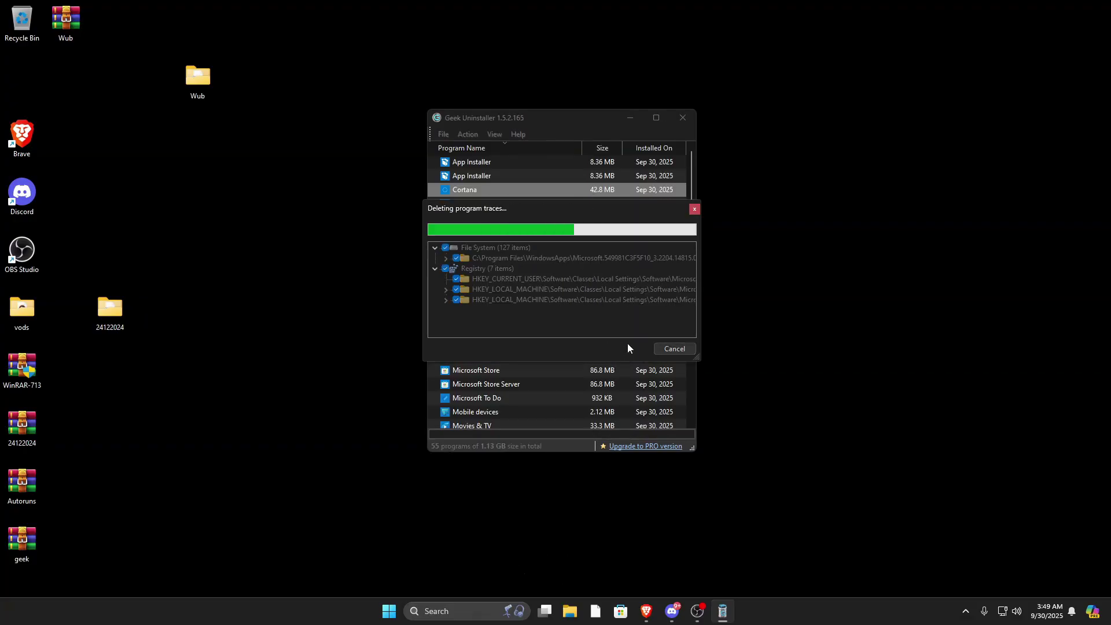
Uninstall DesktopPackageMetadata, Family and Feedback Hub, deleting their leftover traces
right_click(498, 194)
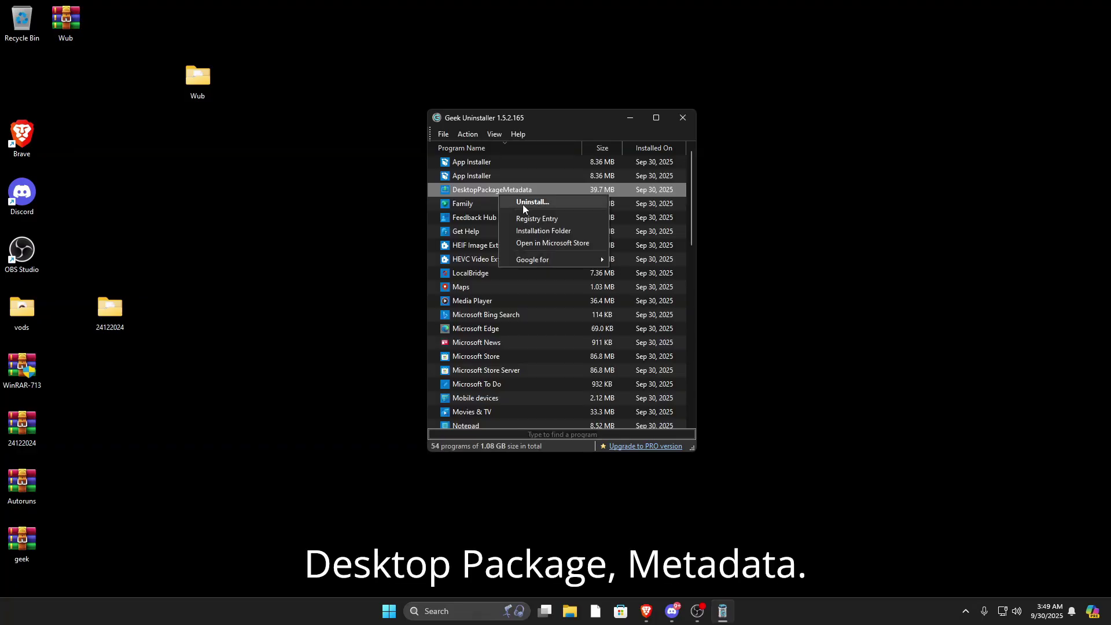
left_click(522, 202)
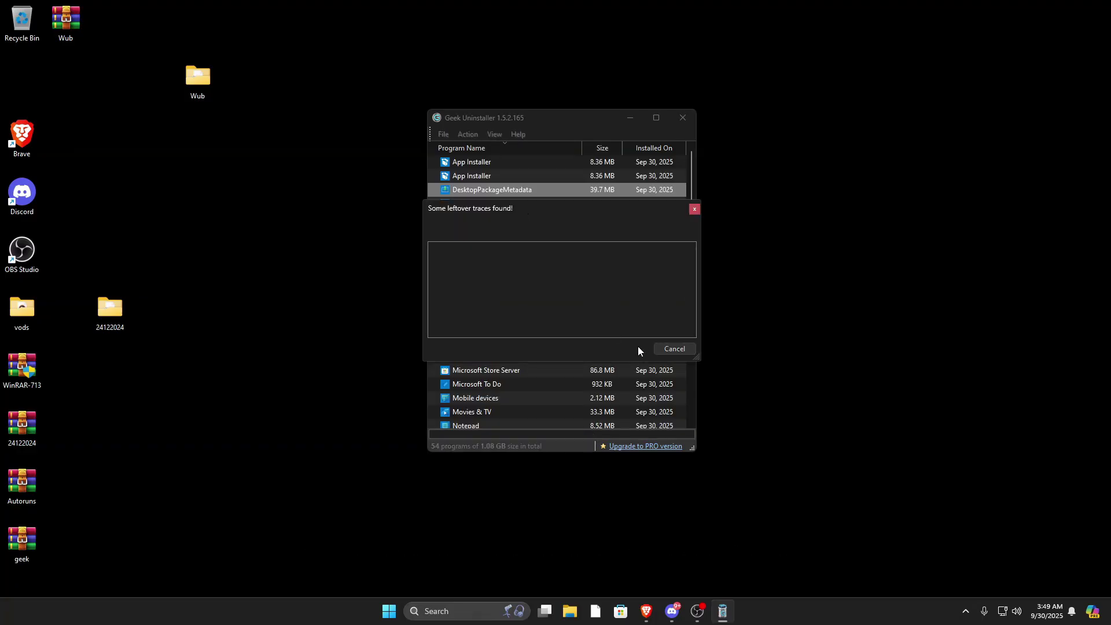
left_click(632, 349)
left_click(654, 348)
right_click(483, 193)
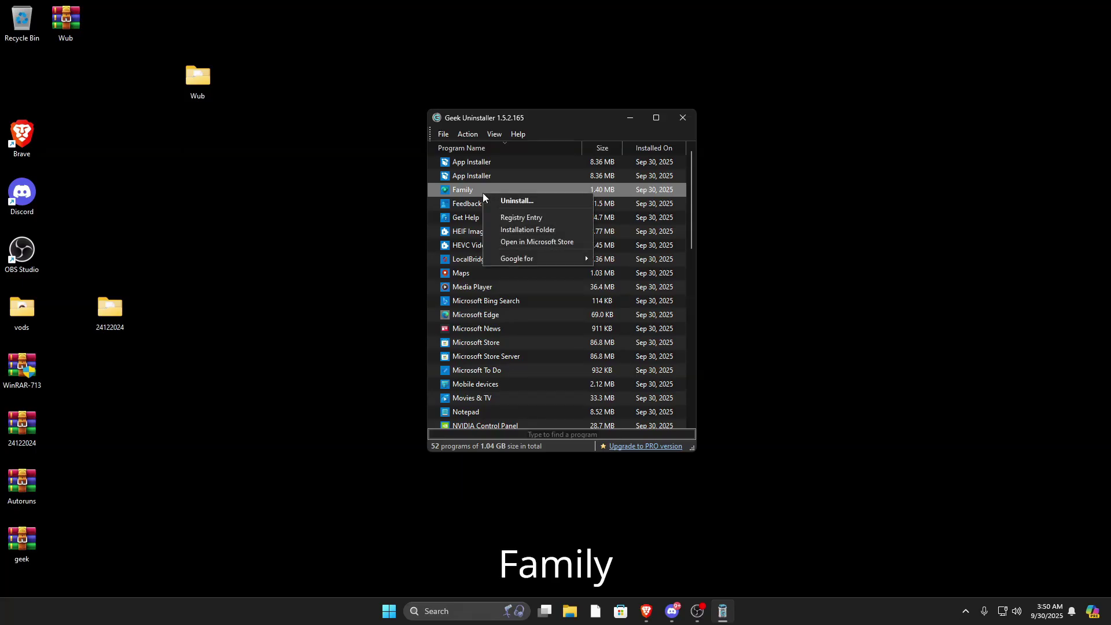
left_click(507, 200)
left_click(639, 349)
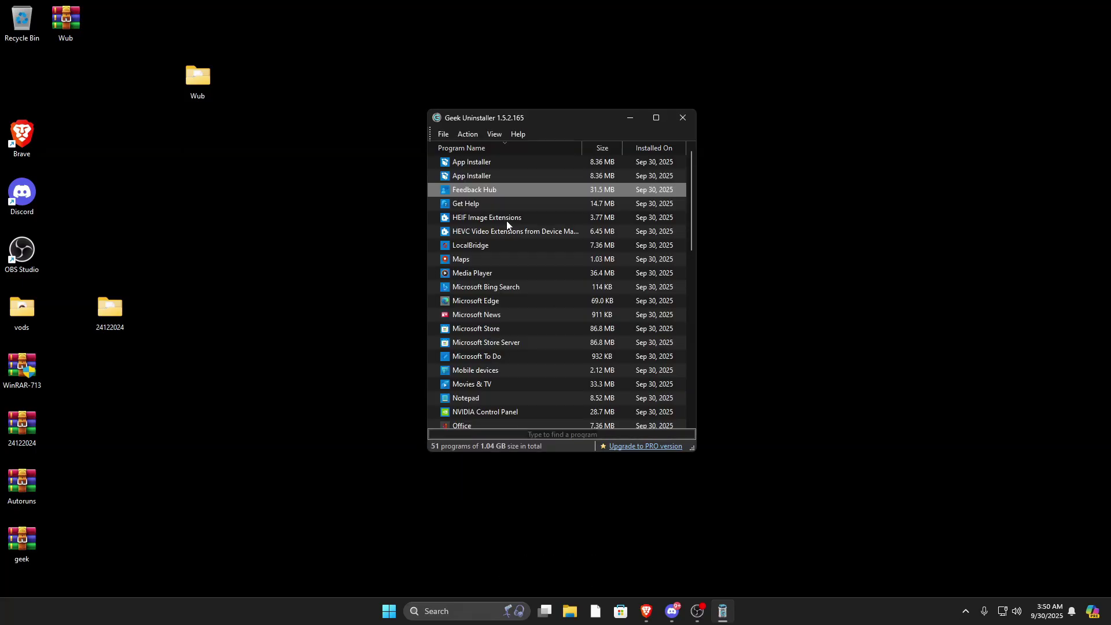
right_click(483, 189)
left_click(510, 198)
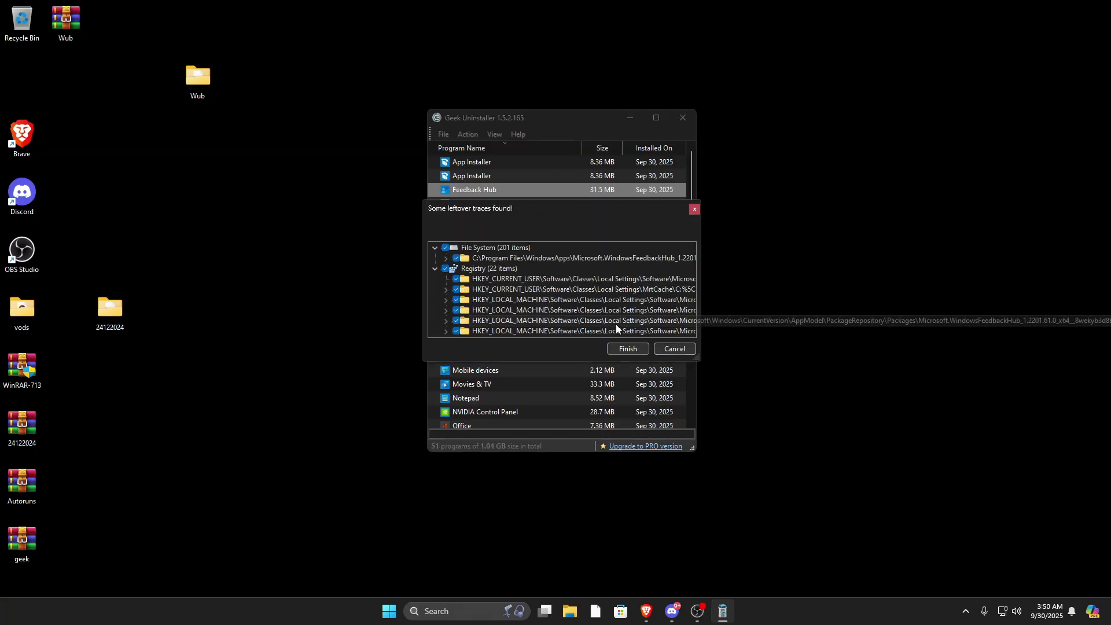
left_click(671, 350)
Uninstall Get Help, LocalBridge and Maps, deleting their leftover traces
right_click(478, 191)
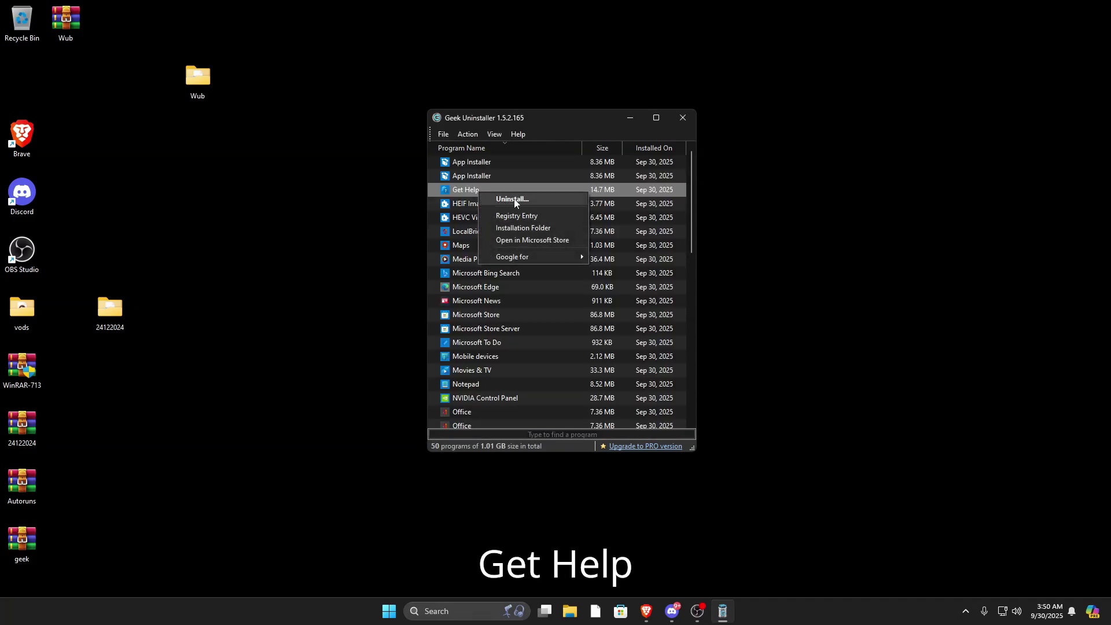
left_click(513, 199)
left_click(640, 349)
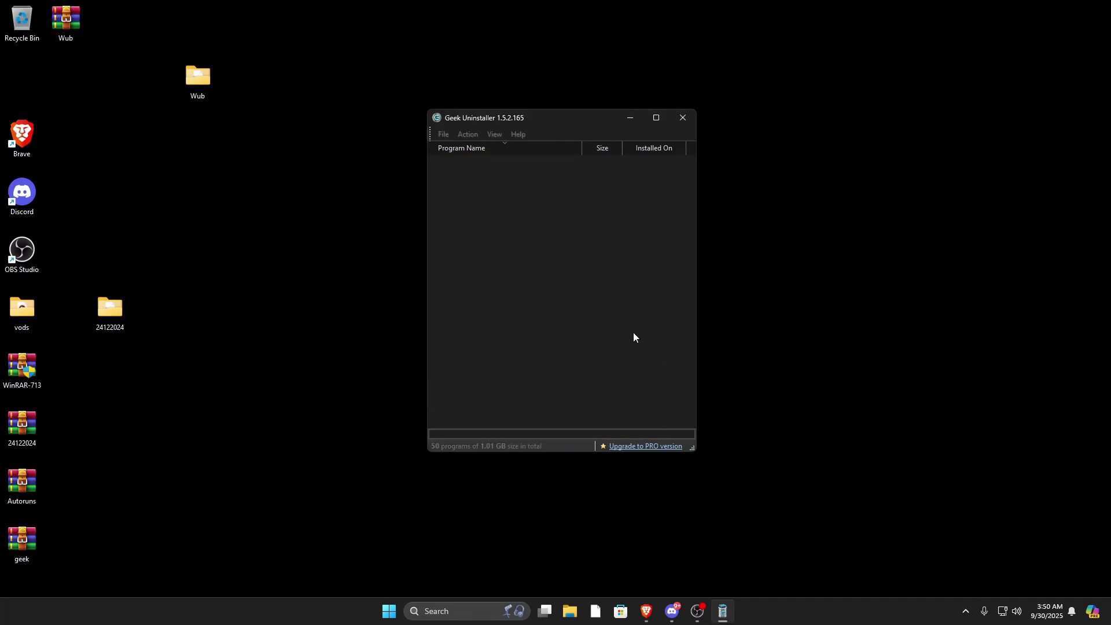
right_click(490, 220)
left_click(511, 229)
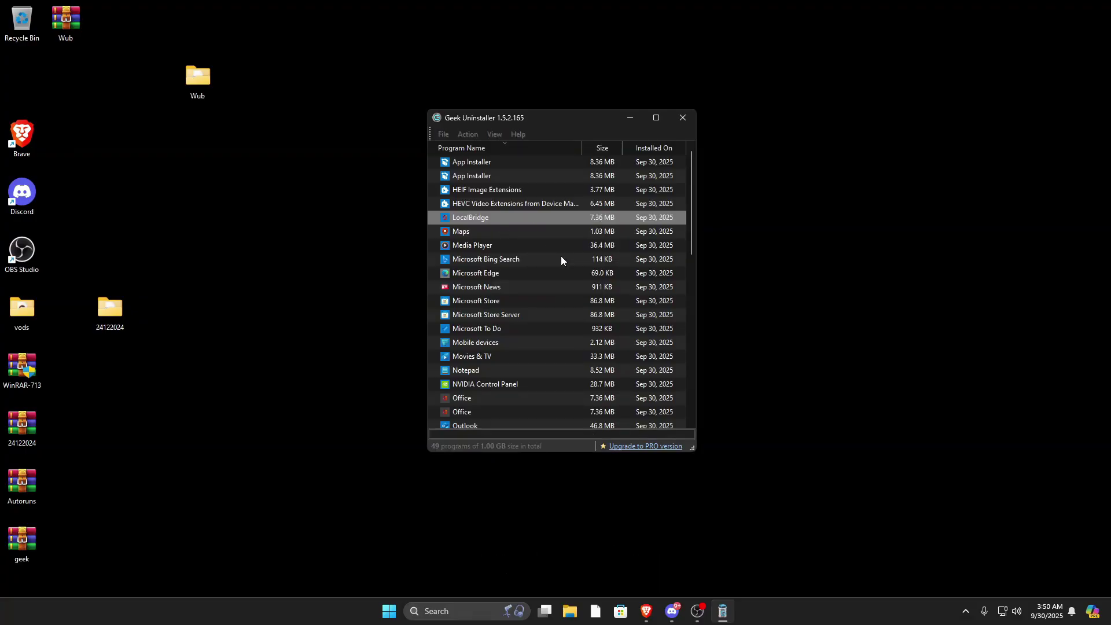
left_click(647, 349)
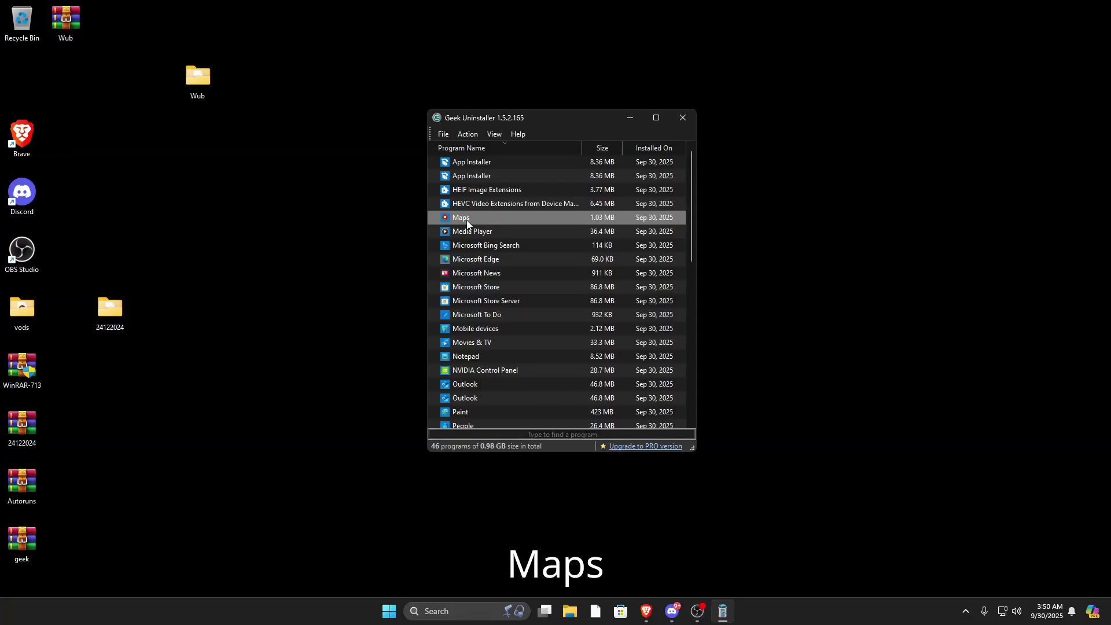
left_click(486, 227)
left_click(640, 348)
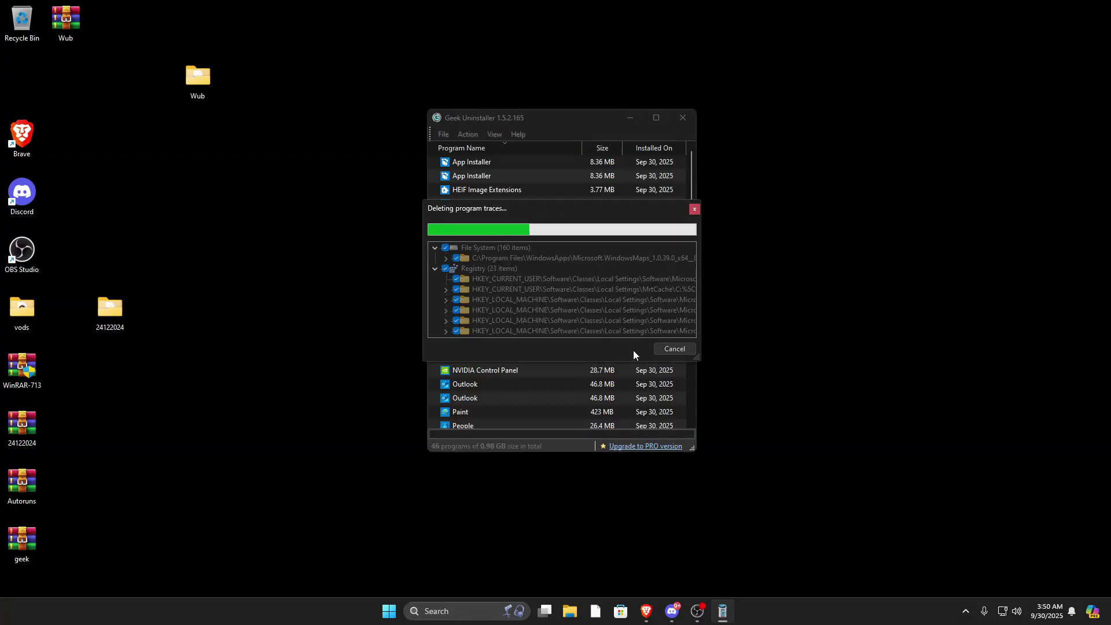
Uninstall Microsoft Bing Search and Microsoft Edge, clearing their leftovers
right_click(509, 234)
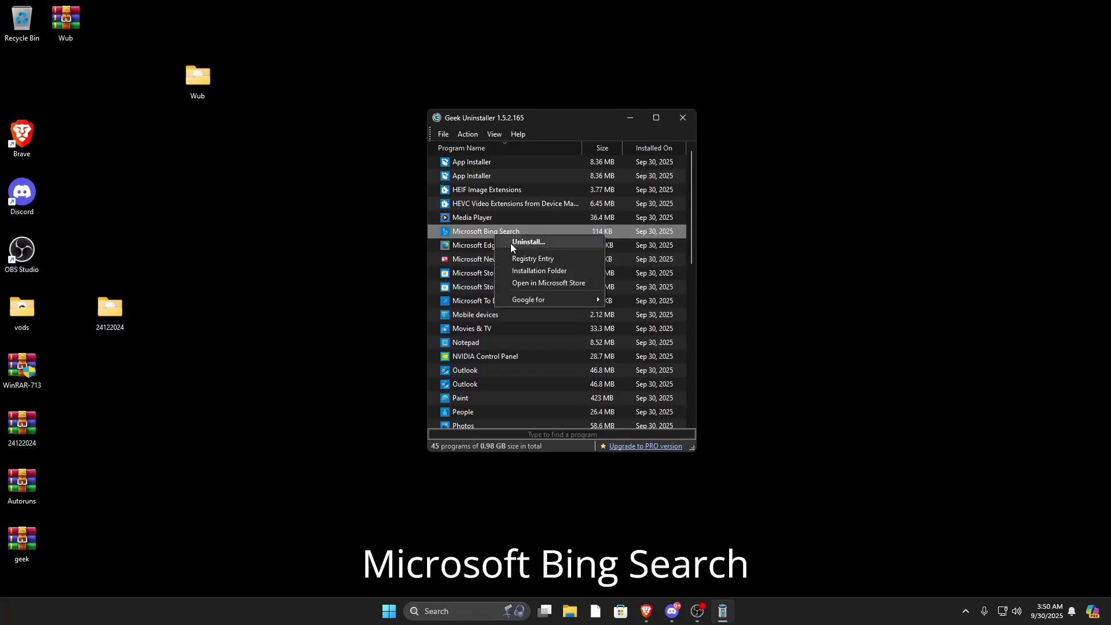
left_click(515, 243)
left_click(640, 348)
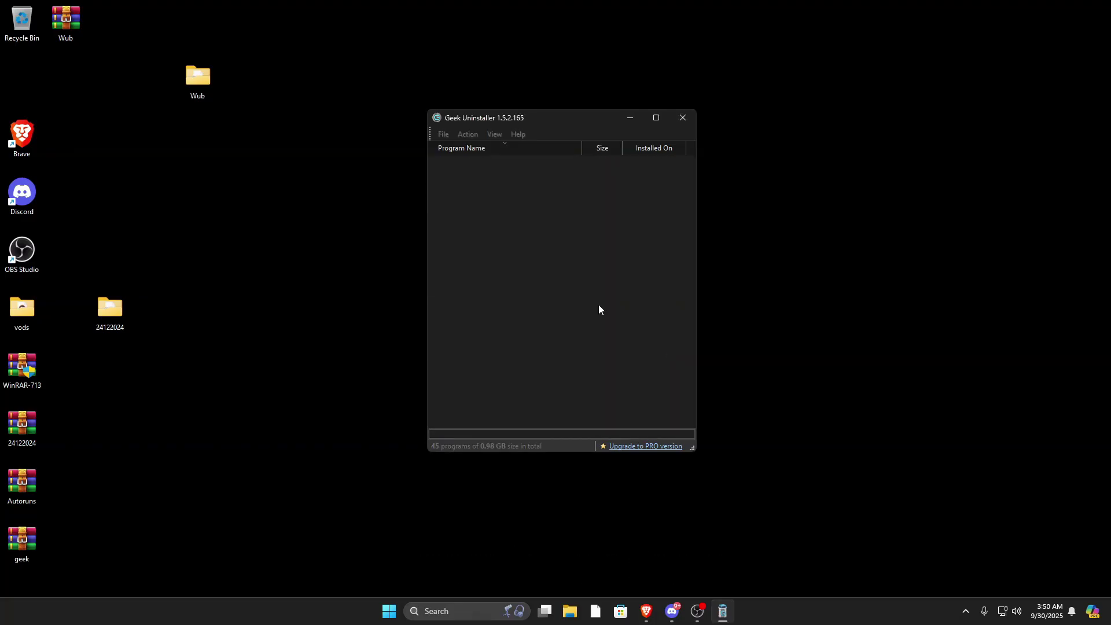
right_click(488, 234)
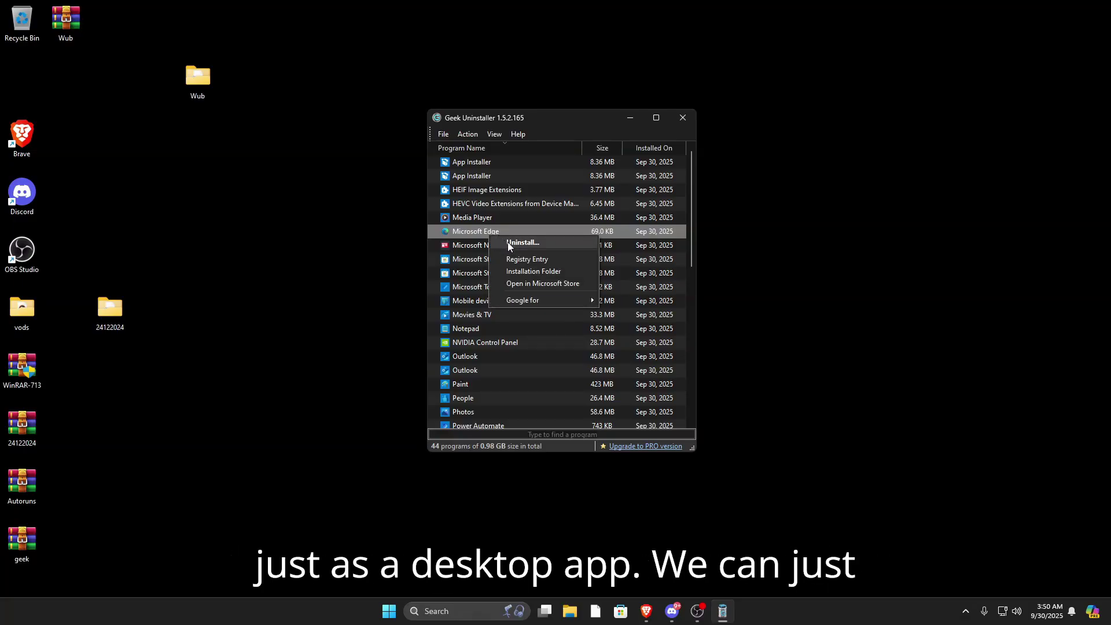
left_click(507, 241)
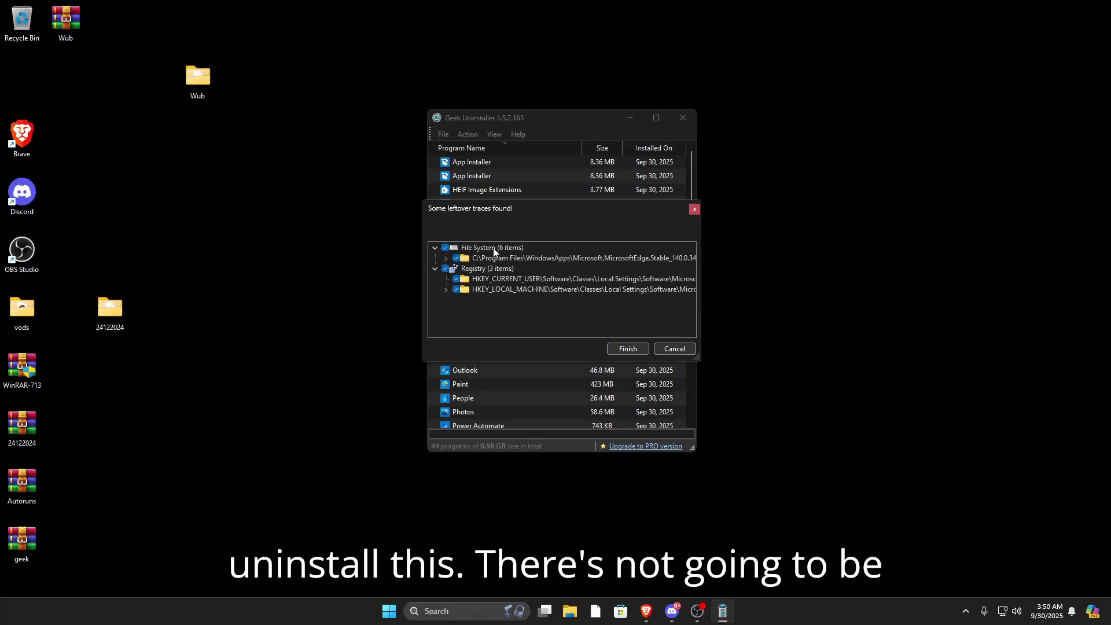
left_click(628, 348)
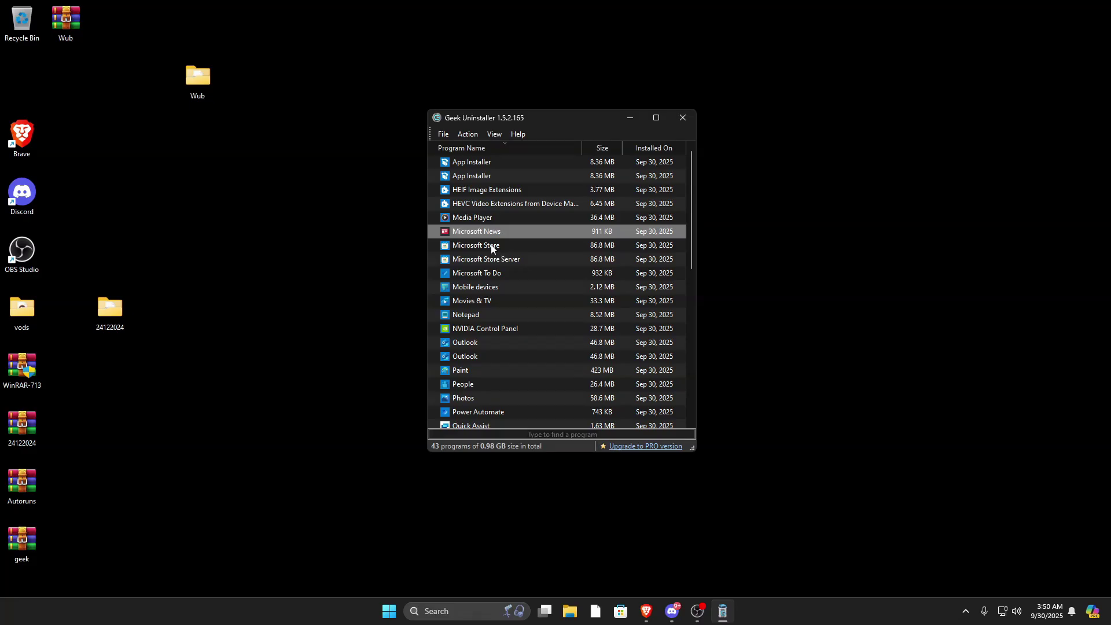
Uninstall Microsoft News and Microsoft Store, deleting their leftover traces
right_click(478, 233)
left_click(550, 258)
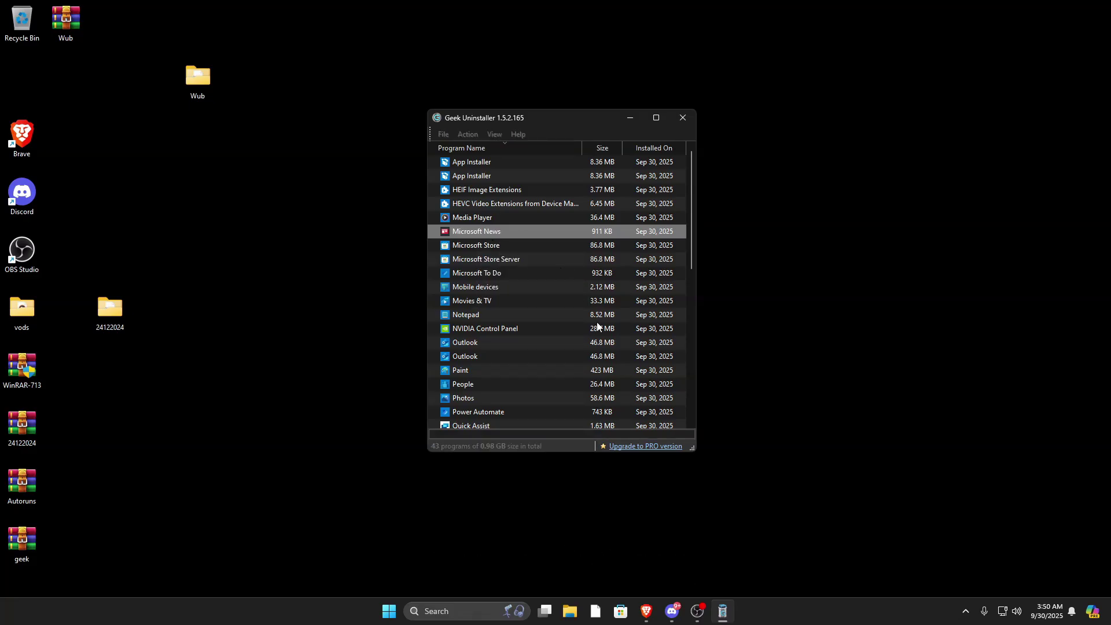
left_click(639, 353)
right_click(486, 236)
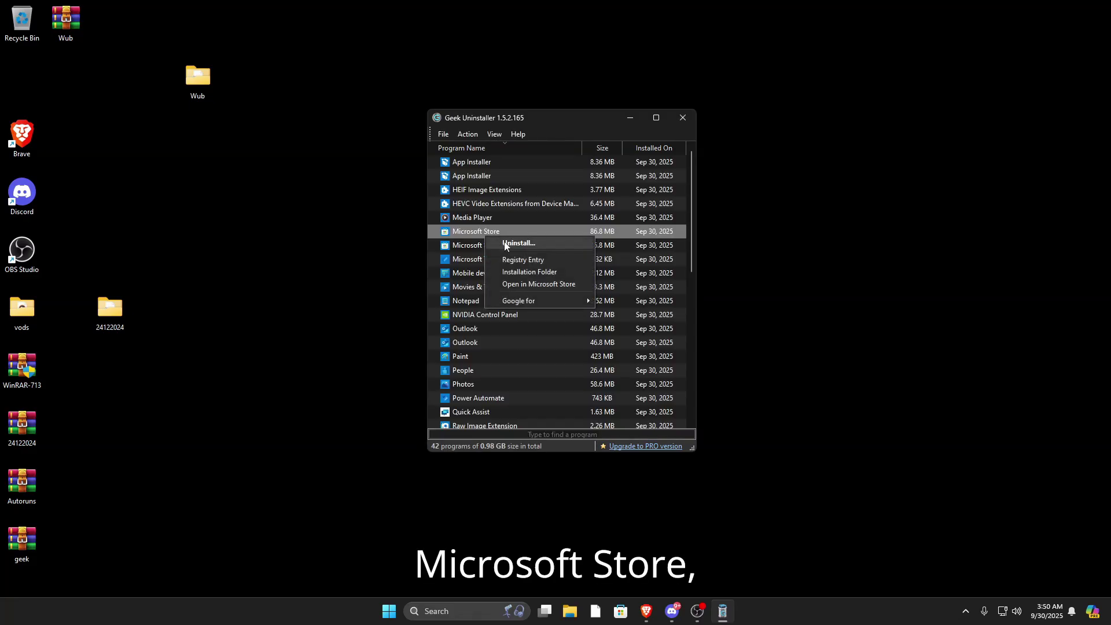
left_click(519, 243)
left_click(654, 349)
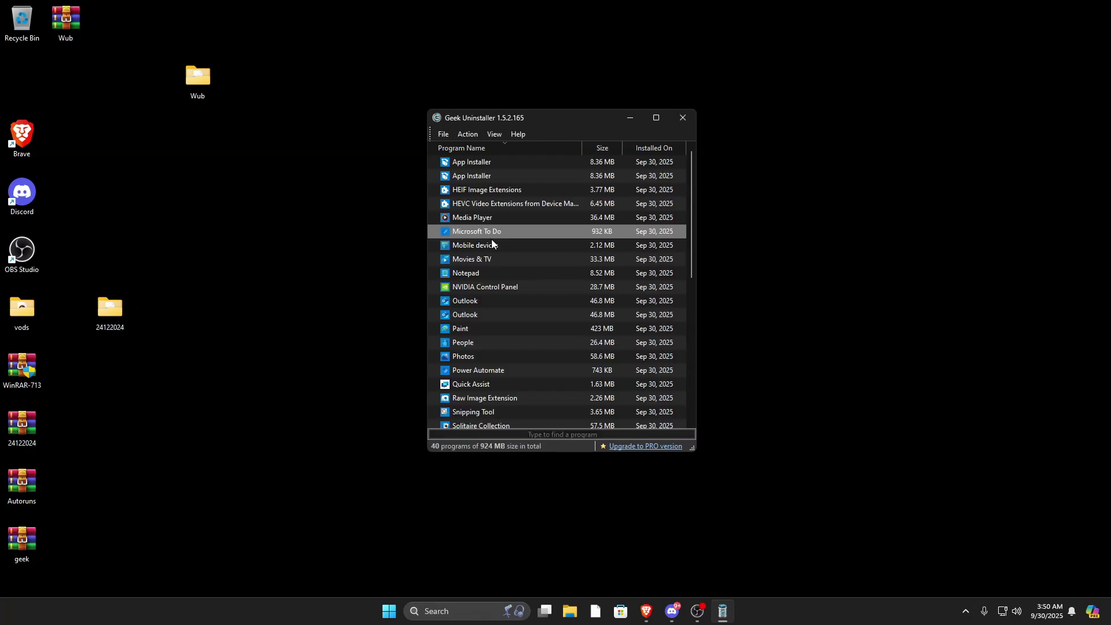
Uninstall Microsoft To Do and Mobile devices, deleting their leftover traces
right_click(488, 235)
left_click(512, 243)
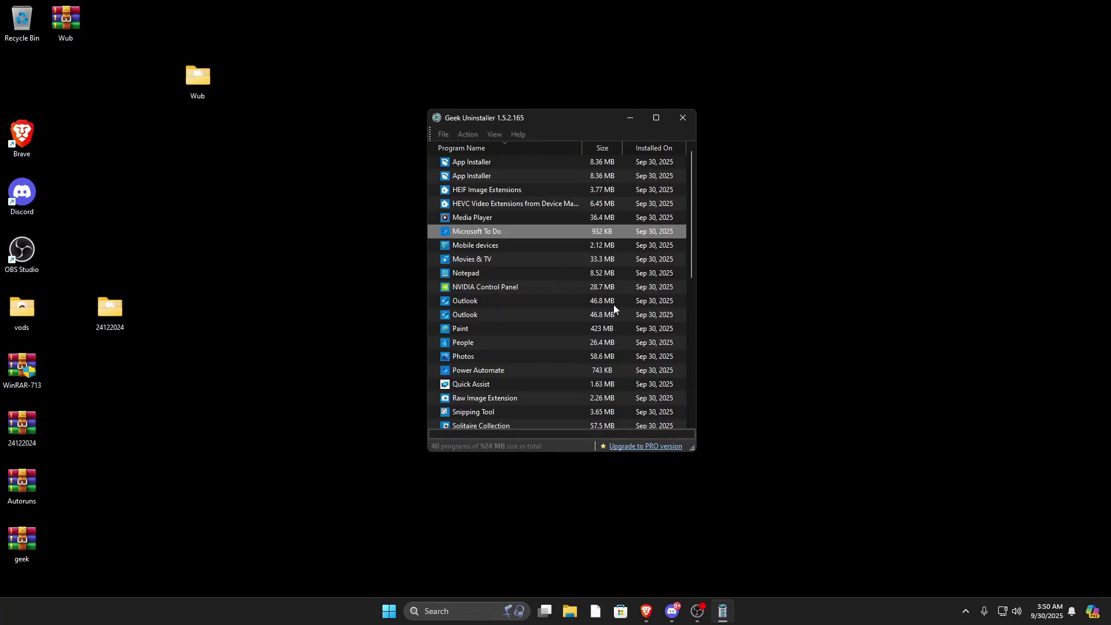
left_click(643, 349)
left_click(671, 349)
right_click(483, 232)
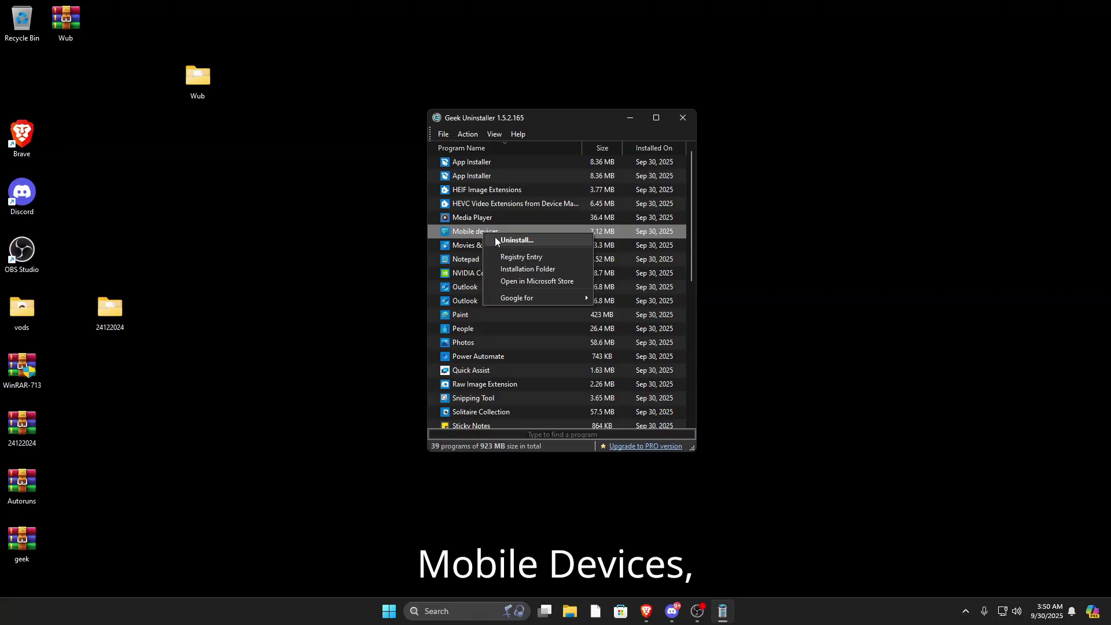
left_click(509, 243)
left_click(671, 349)
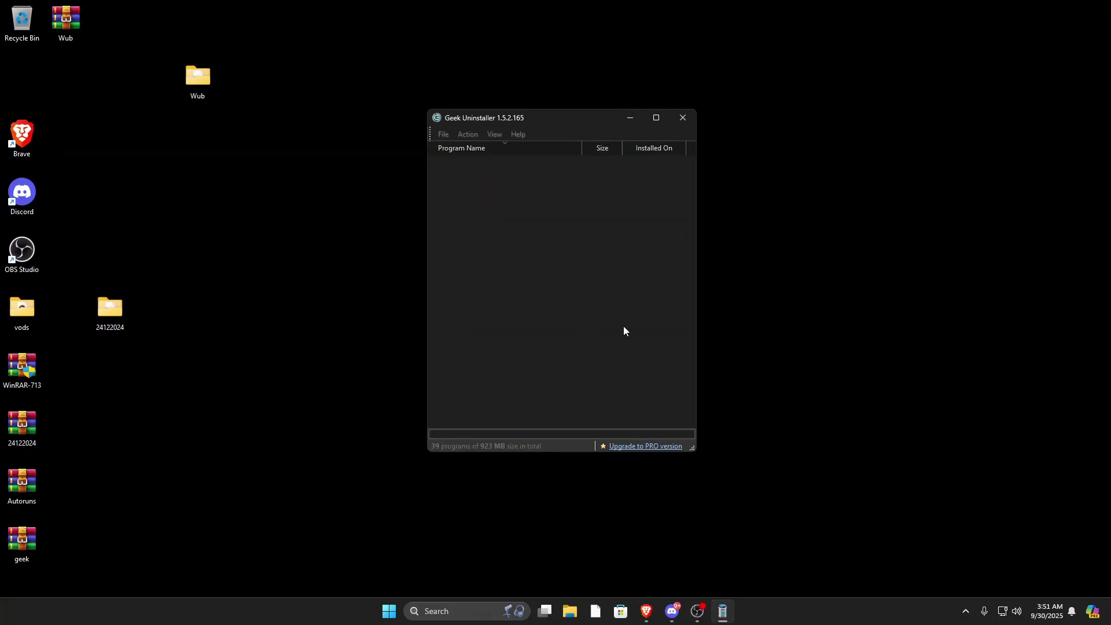
left_click(483, 273)
Uninstall Outlook and People, deleting their leftover traces
right_click(483, 273)
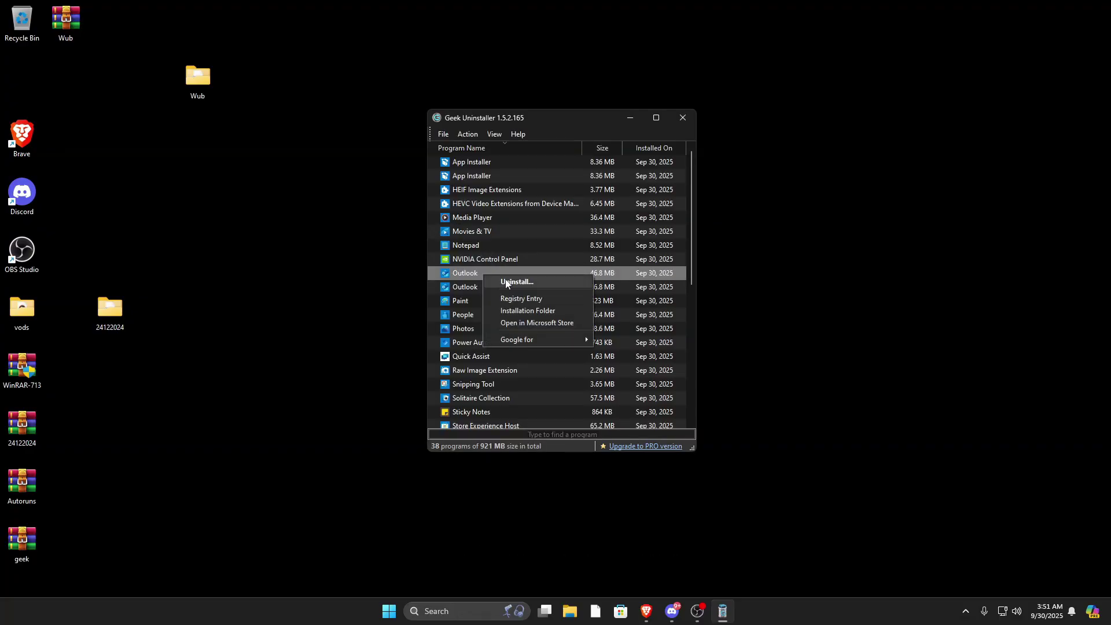
left_click(507, 284)
left_click(637, 349)
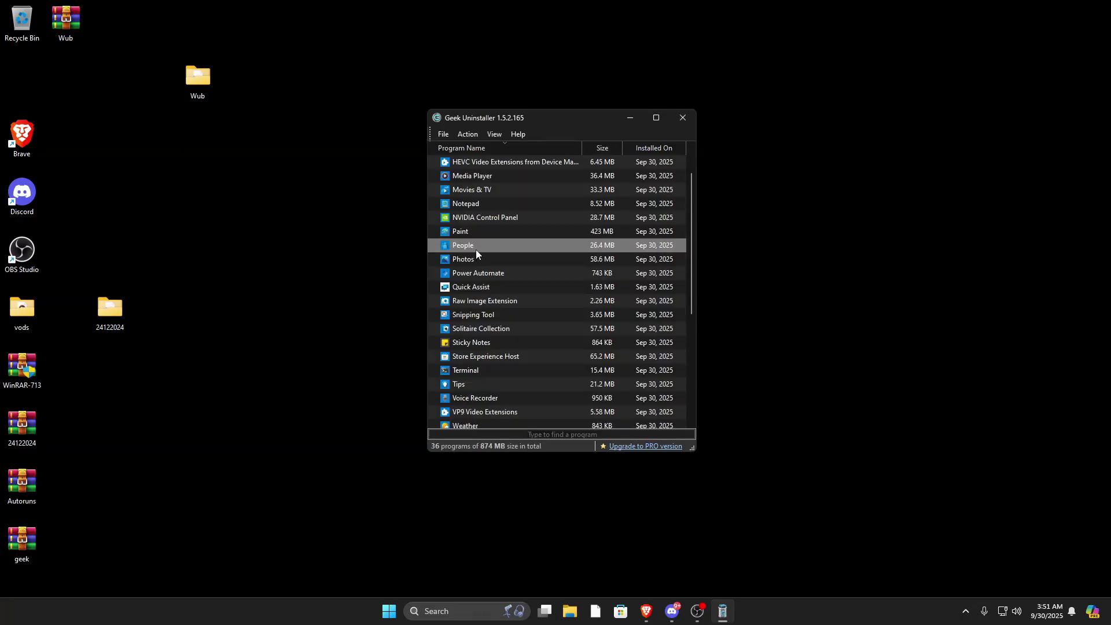
right_click(482, 247)
left_click(494, 256)
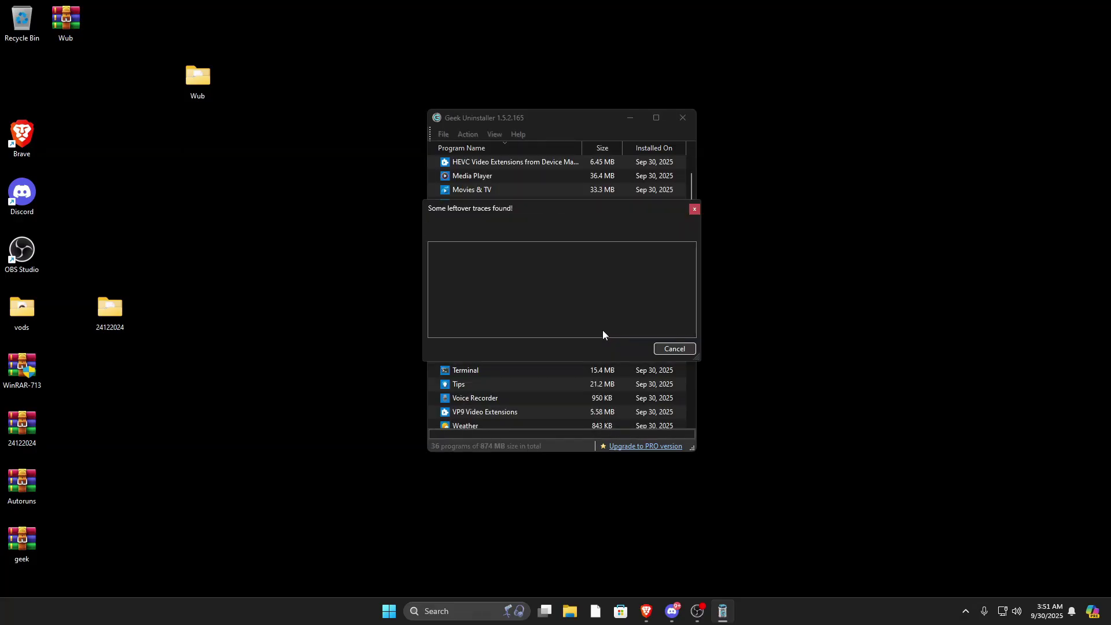
left_click(671, 349)
Uninstall Solitaire Collection and Sticky Notes, deleting their leftover files and registry entries
right_click(498, 272)
left_click(522, 282)
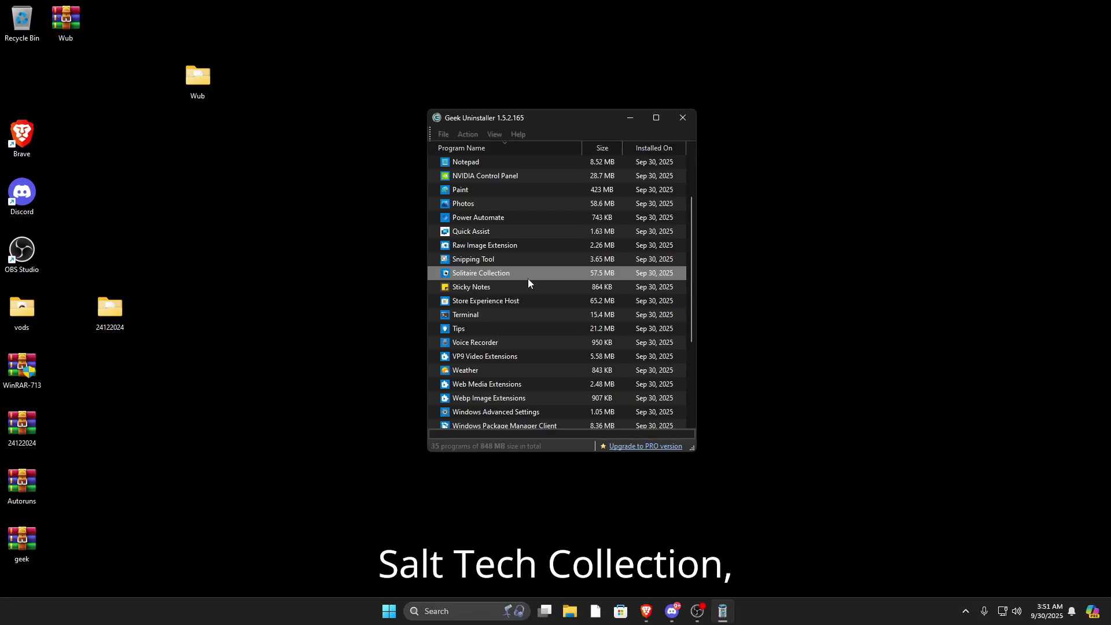
left_click(628, 349)
left_click(668, 349)
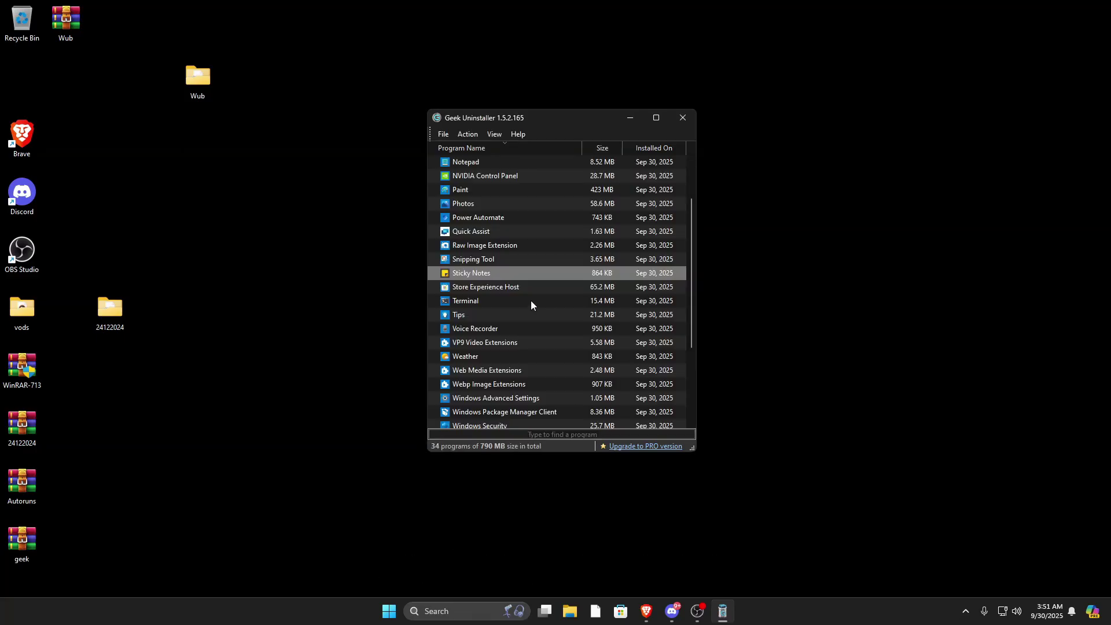
right_click(487, 274)
left_click(515, 283)
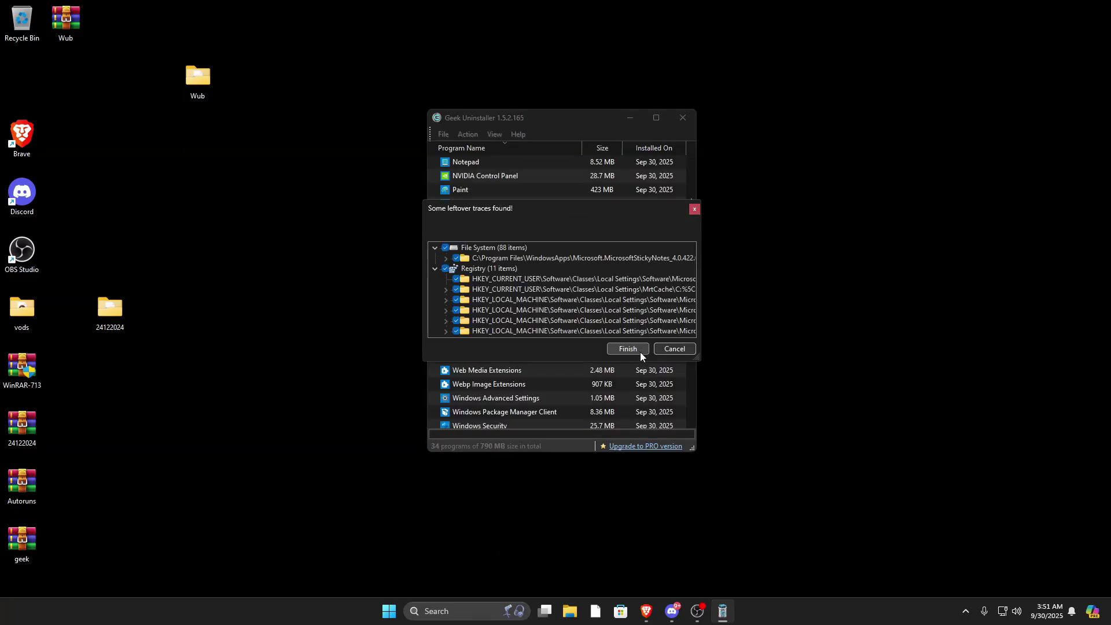
left_click(637, 349)
left_click(666, 349)
Uninstall Store Experience Host and Tips and clear their leftovers
right_click(491, 235)
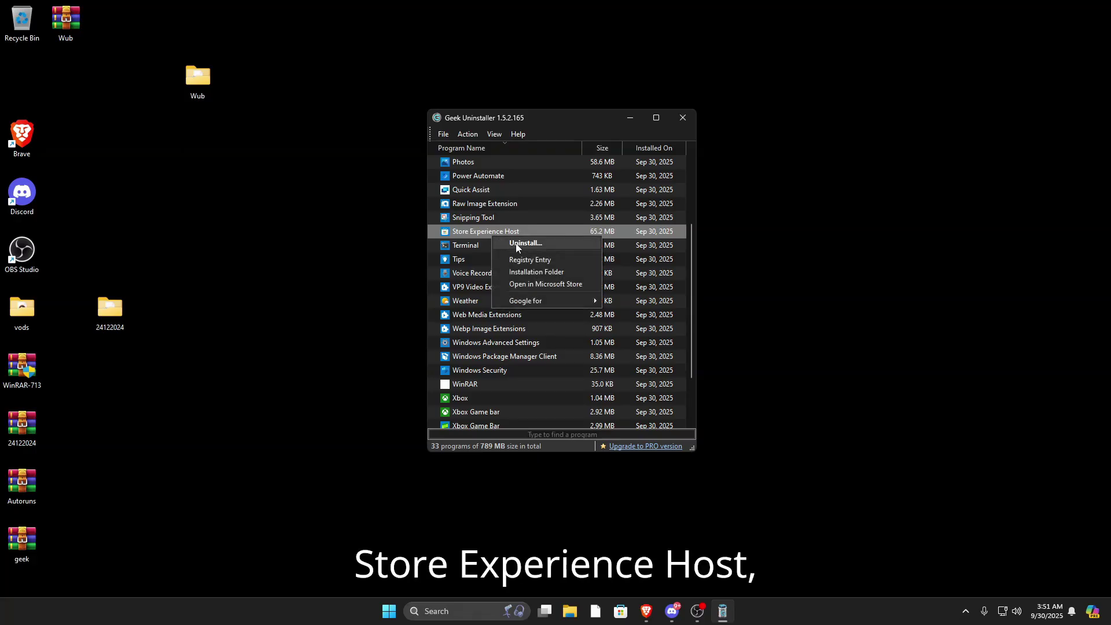
left_click(515, 243)
left_click(636, 349)
left_click(668, 348)
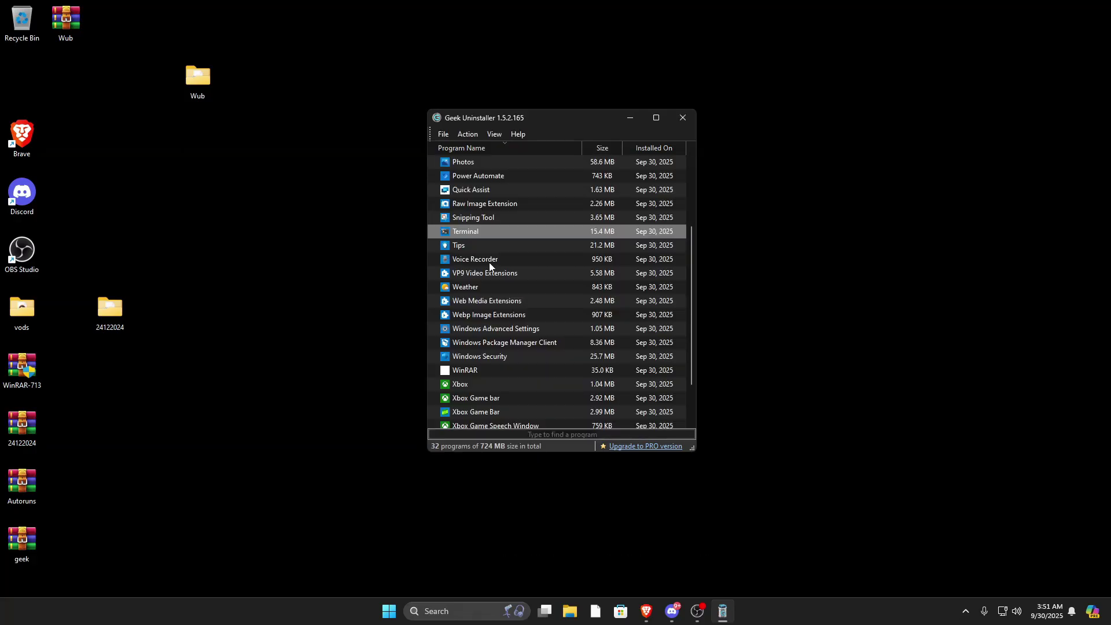
right_click(471, 247)
left_click(495, 256)
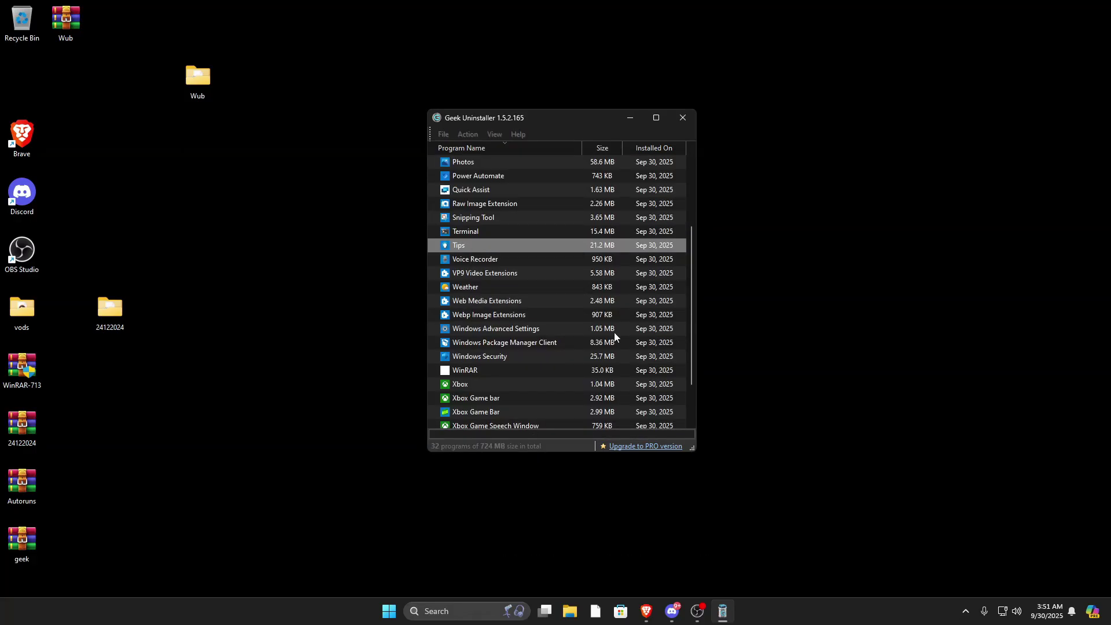
left_click(668, 348)
Uninstall Voice Recorder and Weather, deleting their leftover traces
right_click(483, 248)
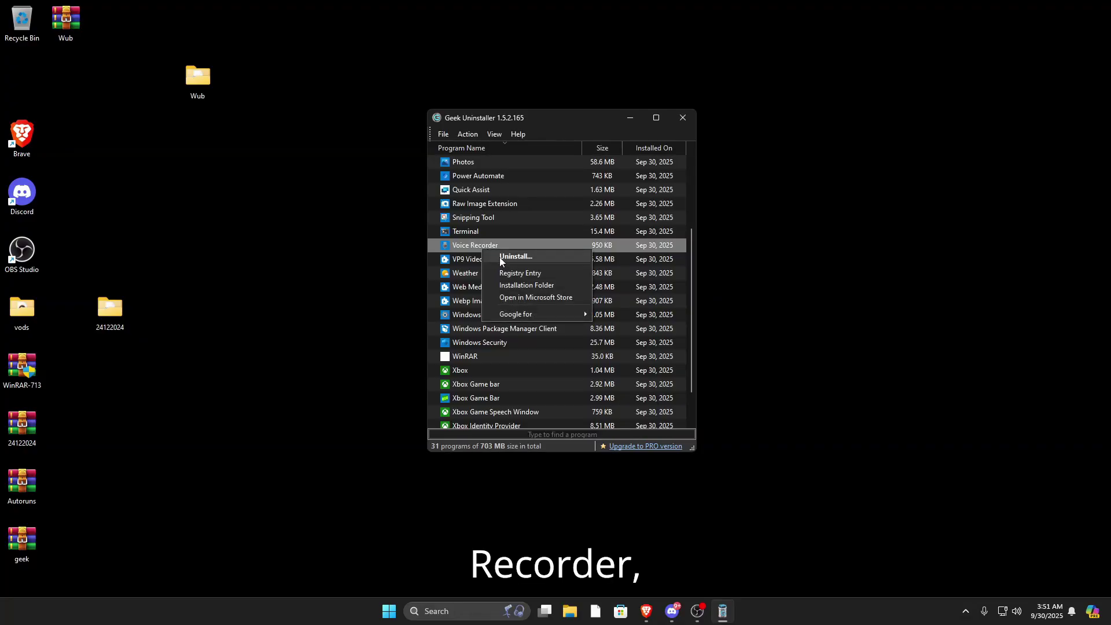
left_click(512, 258)
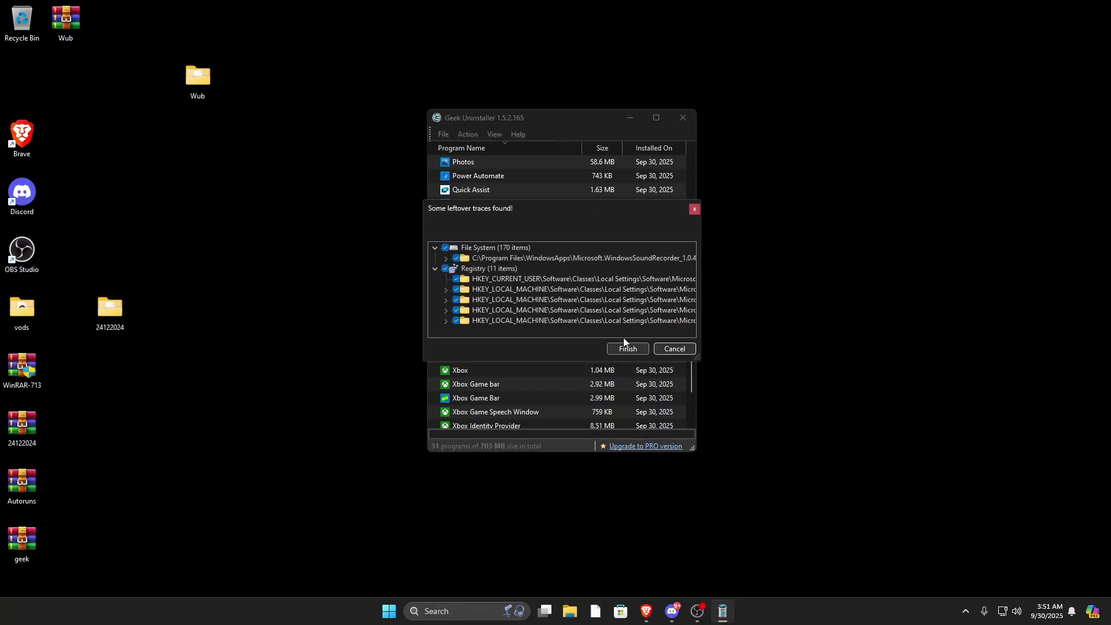
left_click(626, 348)
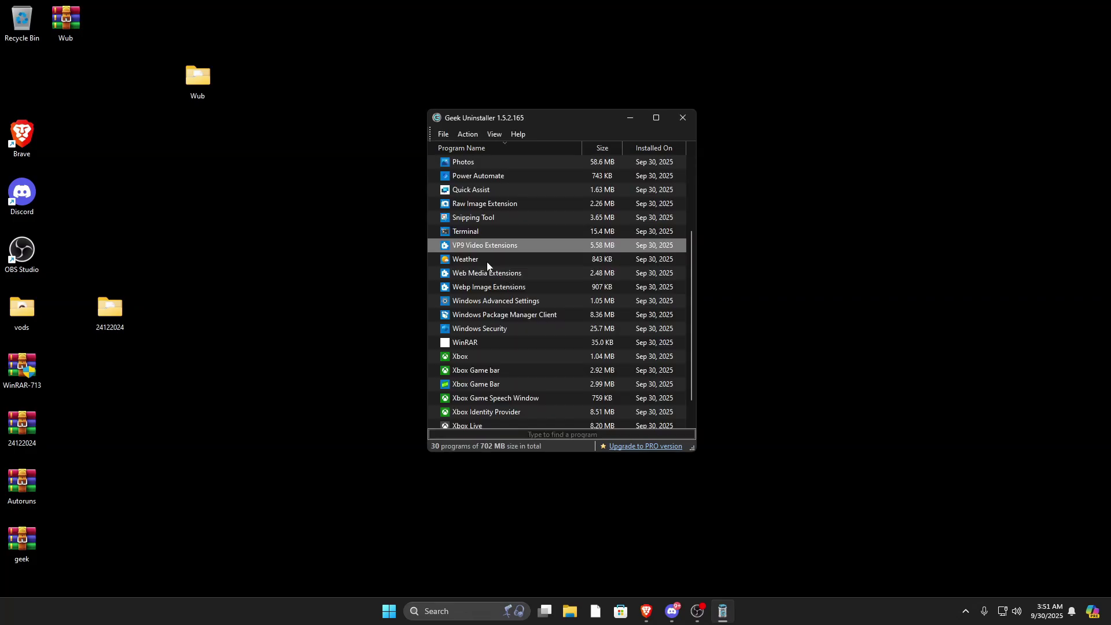
right_click(477, 263)
left_click(487, 268)
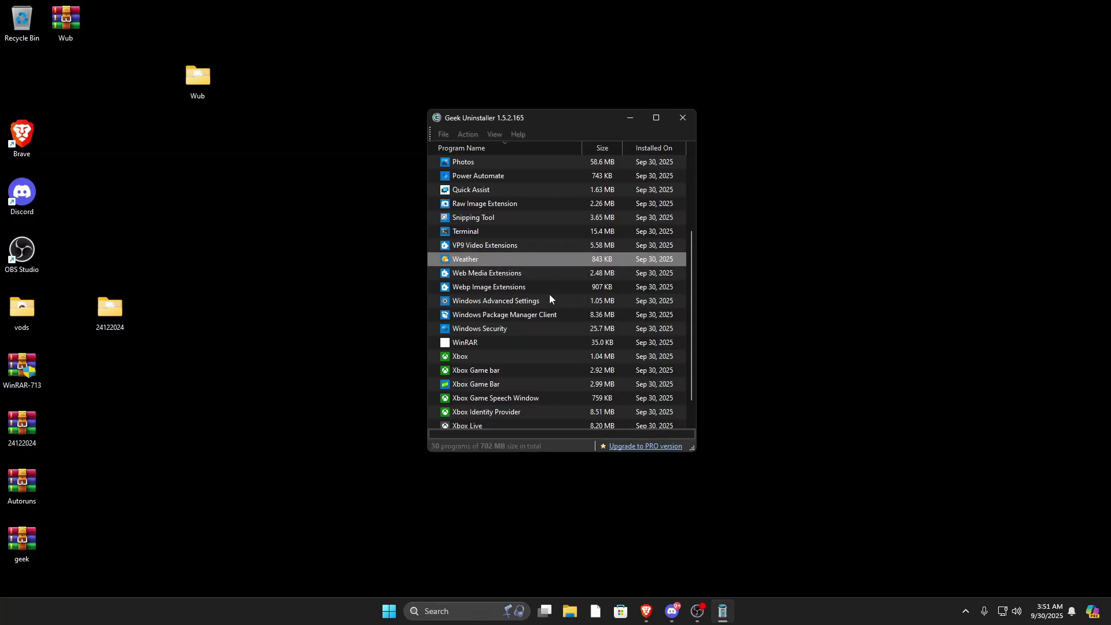
left_click(626, 351)
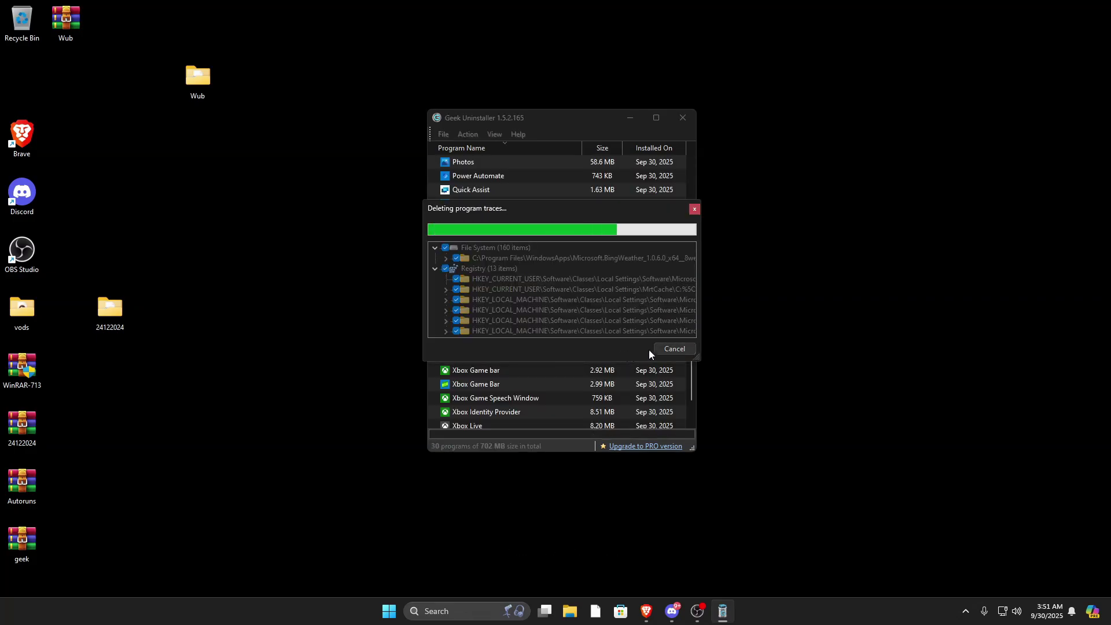
Uninstall Xbox and Xbox Game Bar along with their leftovers
right_click(470, 329)
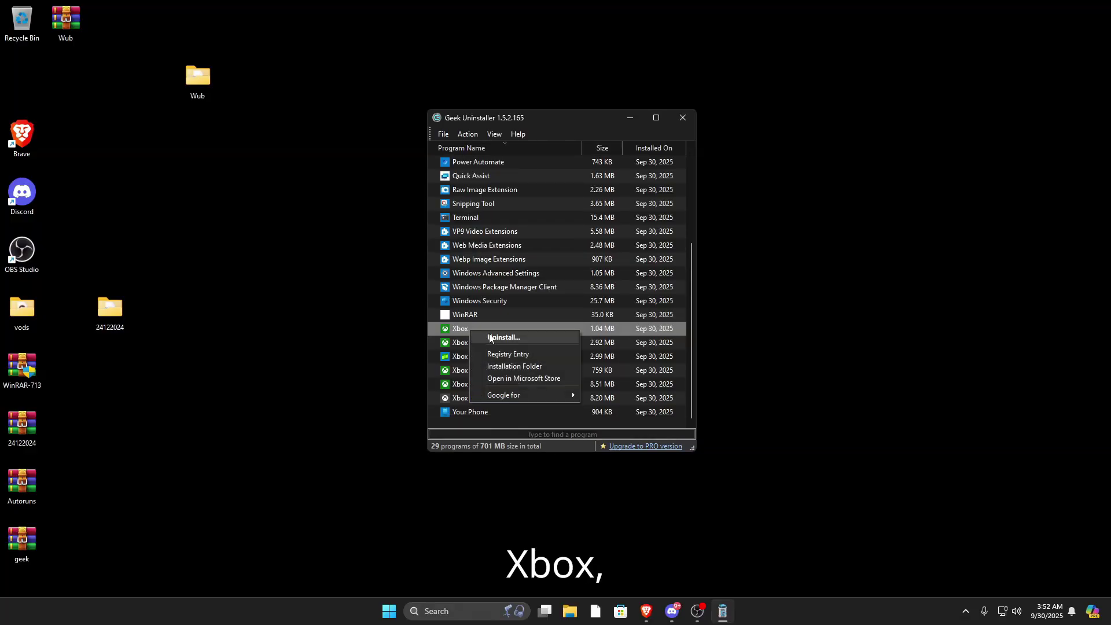
left_click(490, 338)
left_click(666, 348)
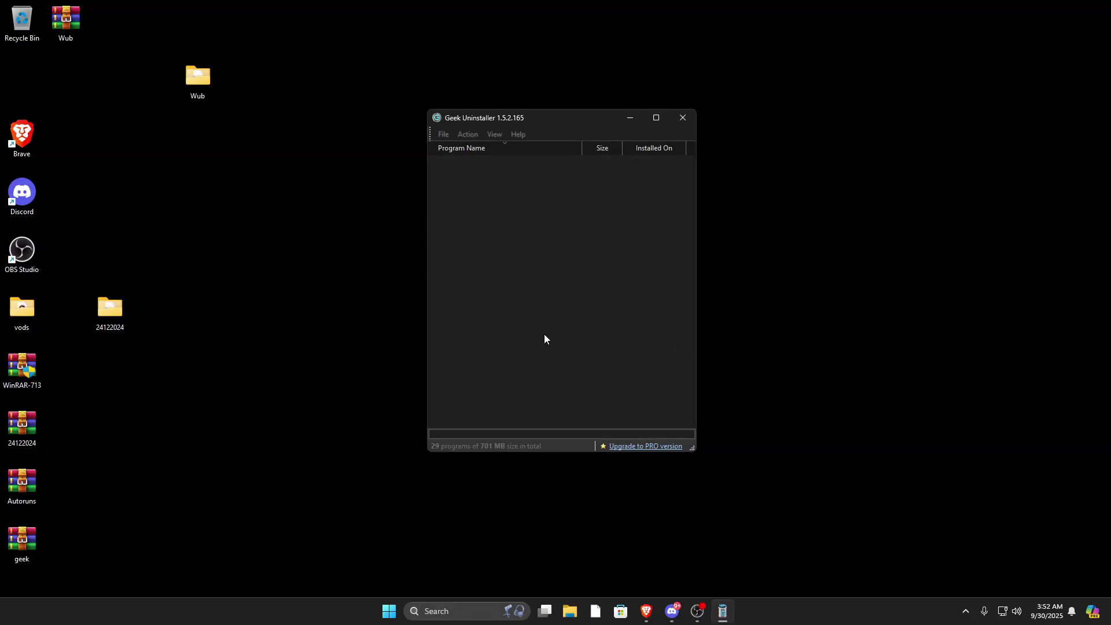
right_click(489, 347)
left_click(518, 355)
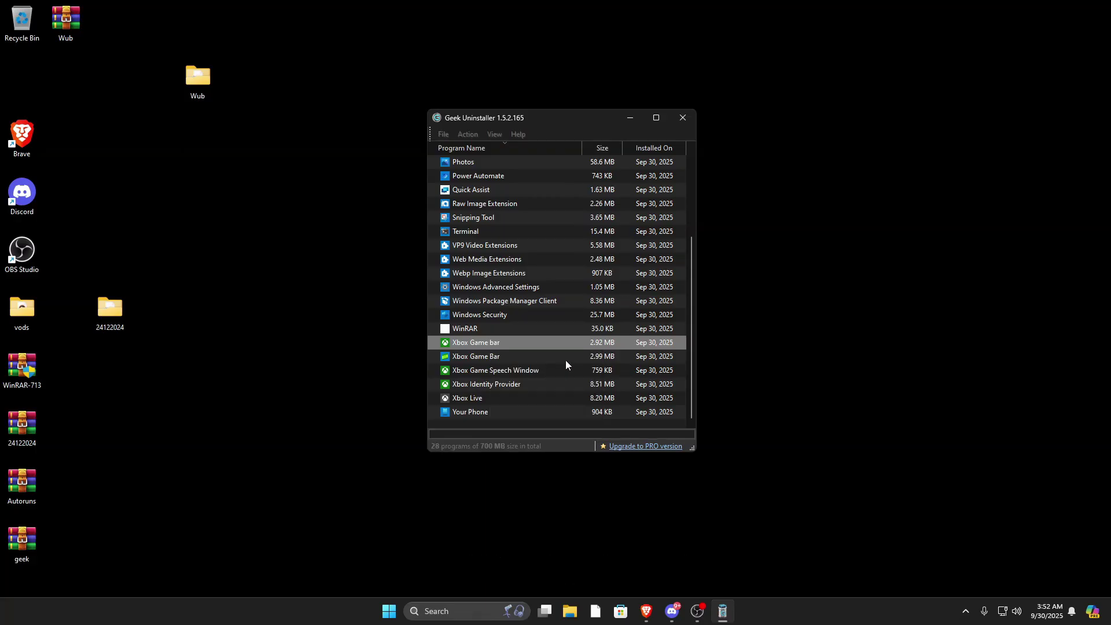
left_click(668, 347)
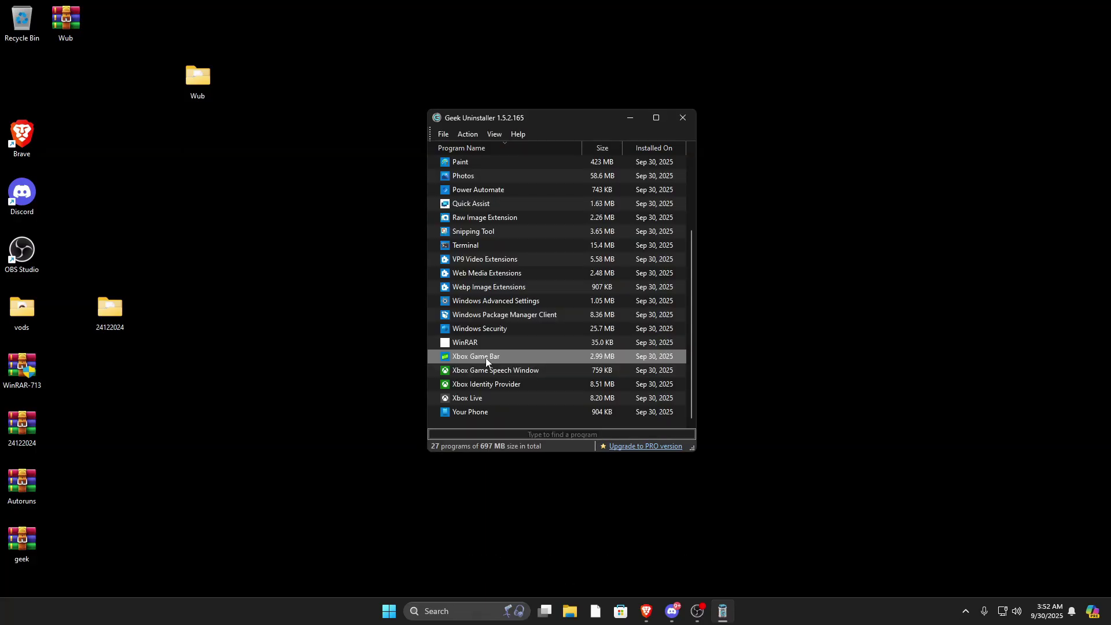
left_click(668, 349)
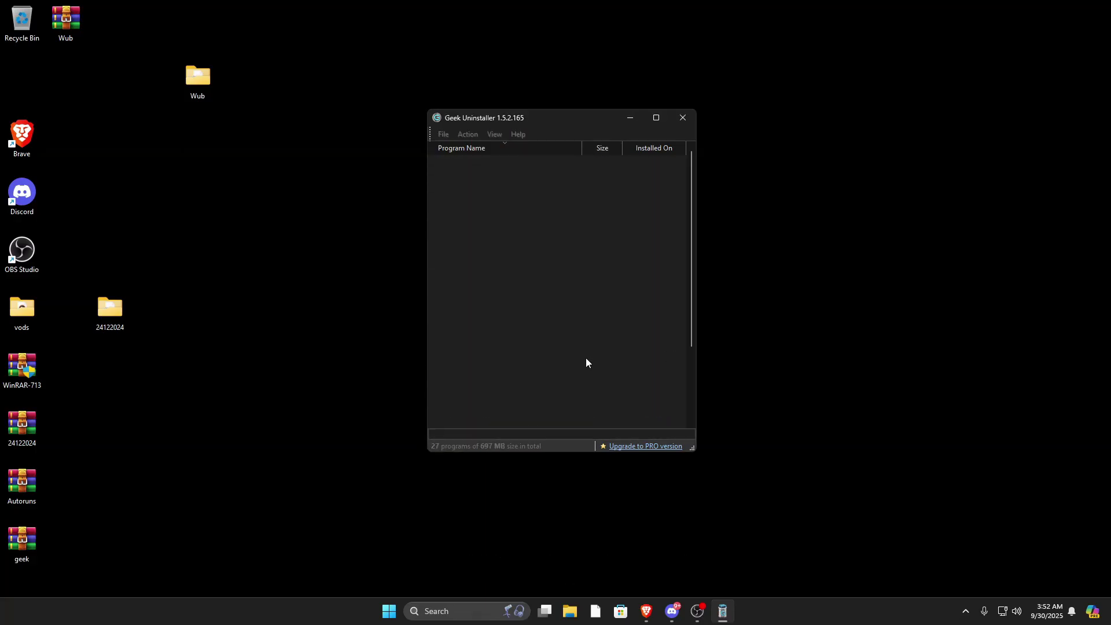
Uninstall Xbox Game Speech Window and Xbox Identity Provider, clearing leftovers
right_click(499, 378)
left_click(525, 383)
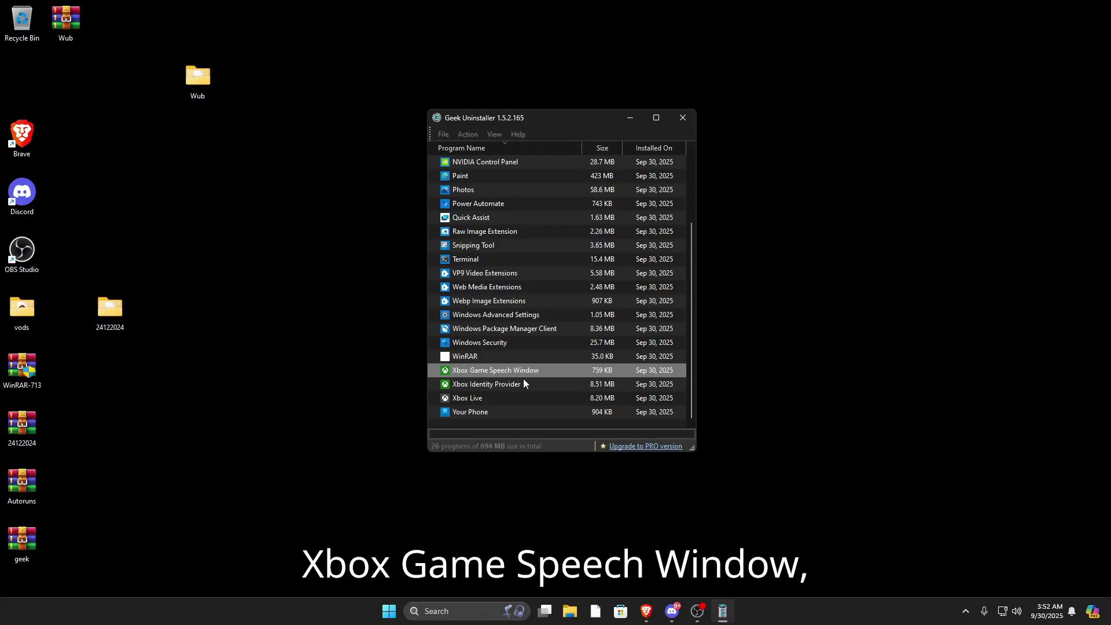
left_click(669, 347)
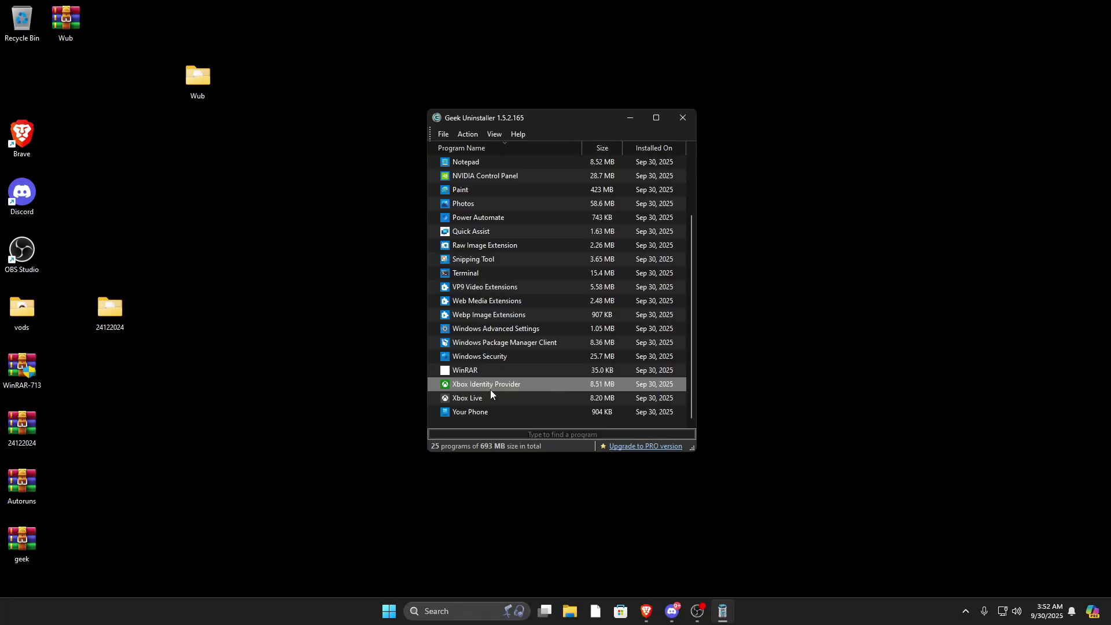
right_click(491, 390)
left_click(547, 398)
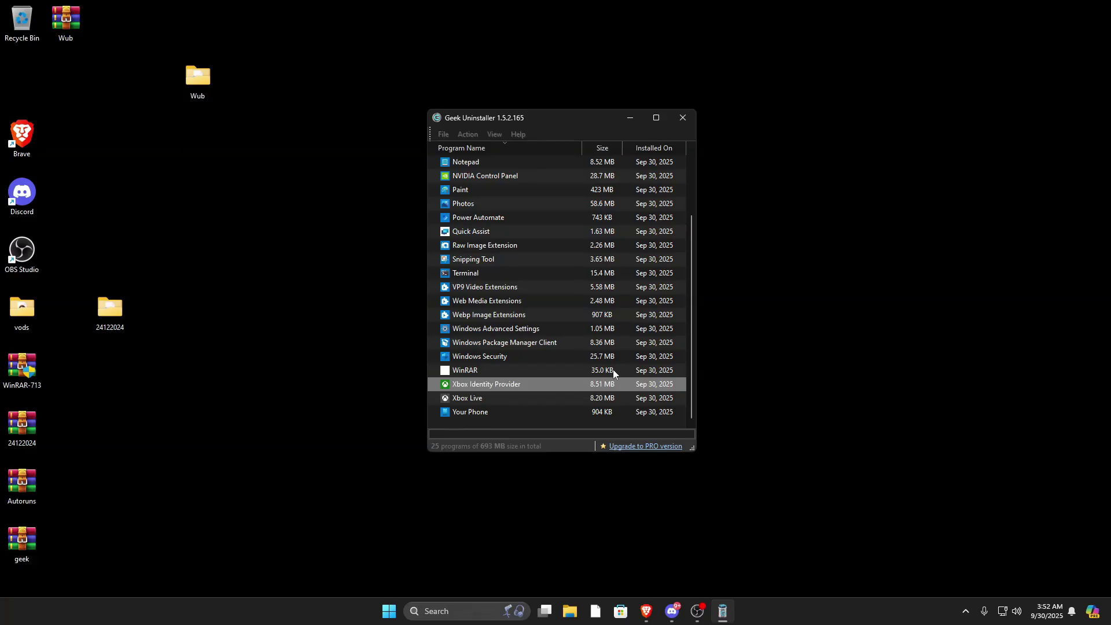
left_click(669, 347)
Uninstall the Xbox Live and Your Phone apps
right_click(493, 399)
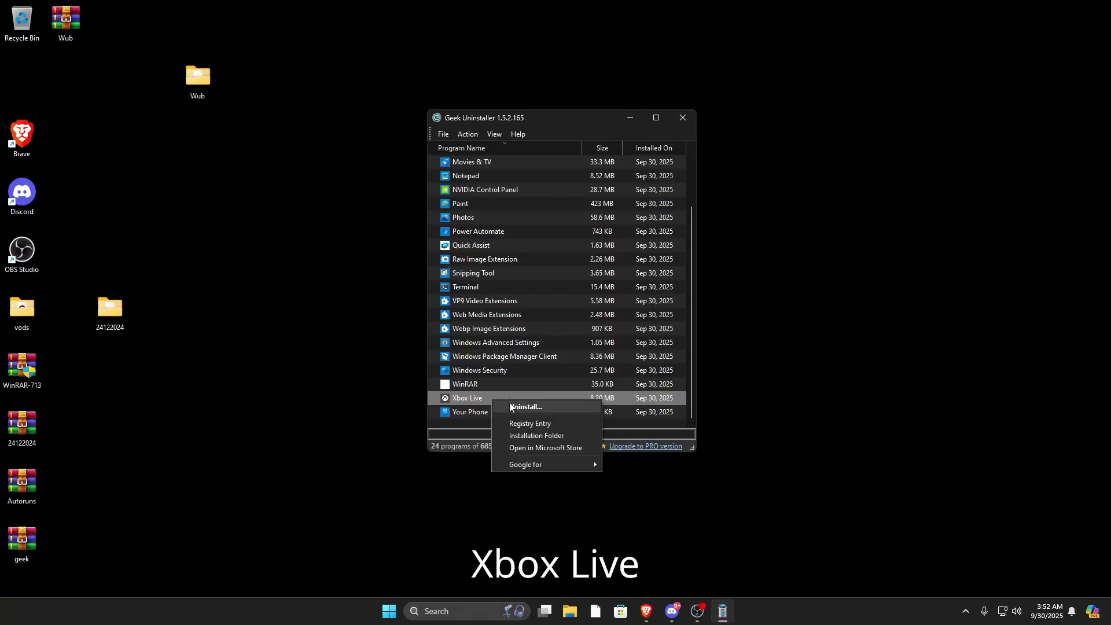
left_click(512, 407)
left_click(669, 348)
right_click(491, 417)
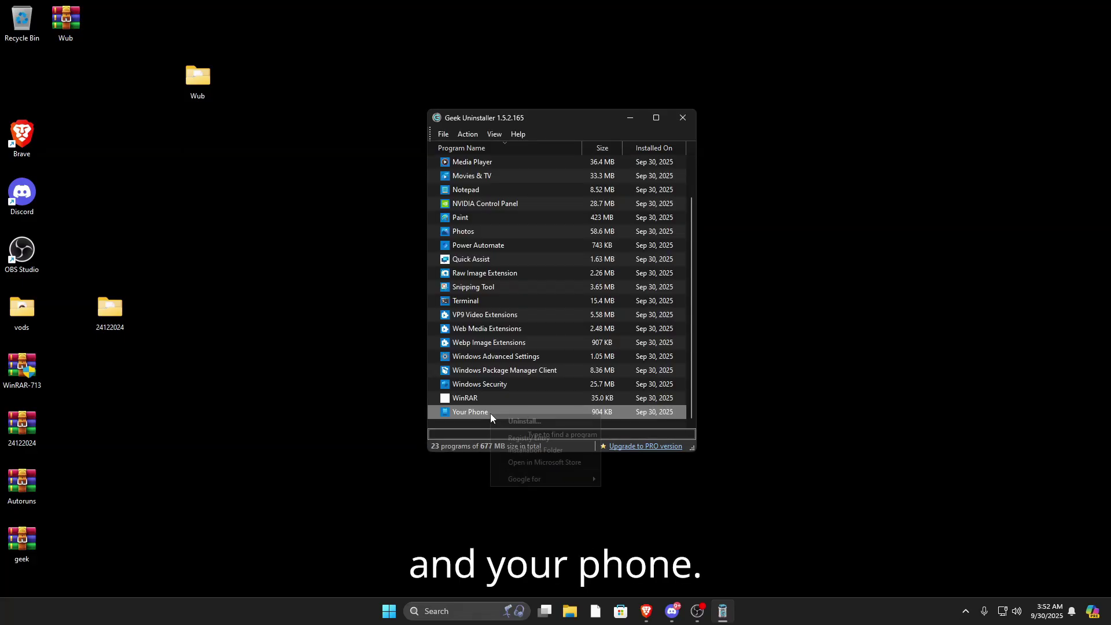
left_click(509, 421)
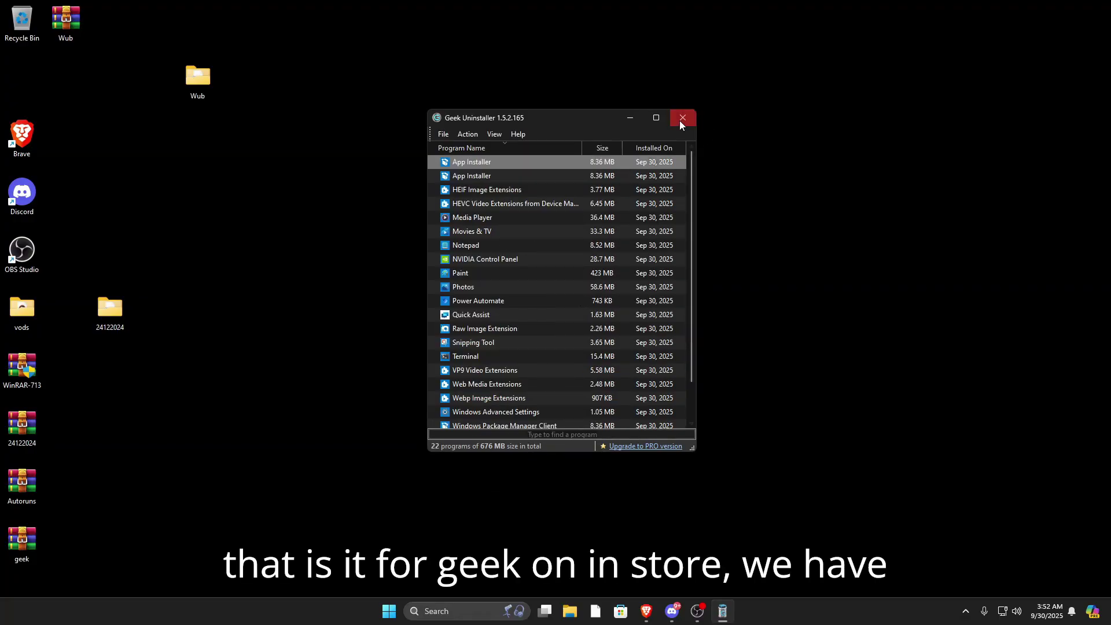
Close Geek Uninstaller, run Autoruns as administrator and accept the Sysinternals licence
scroll(547, 260, "down", 1)
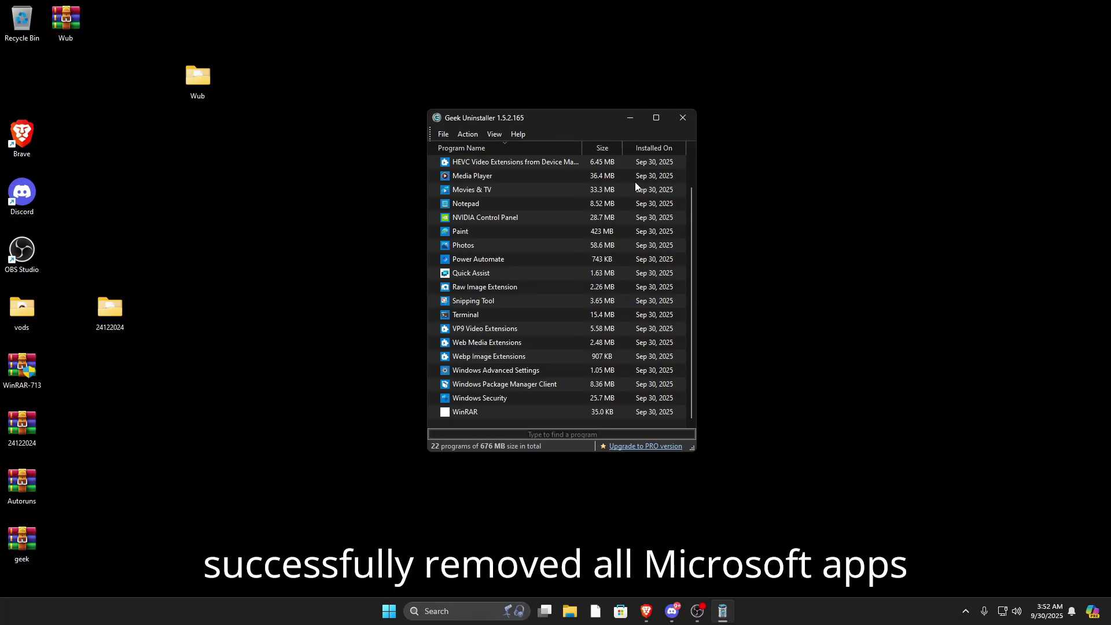
left_click(680, 120)
left_click_drag(224, 205, 520, 385)
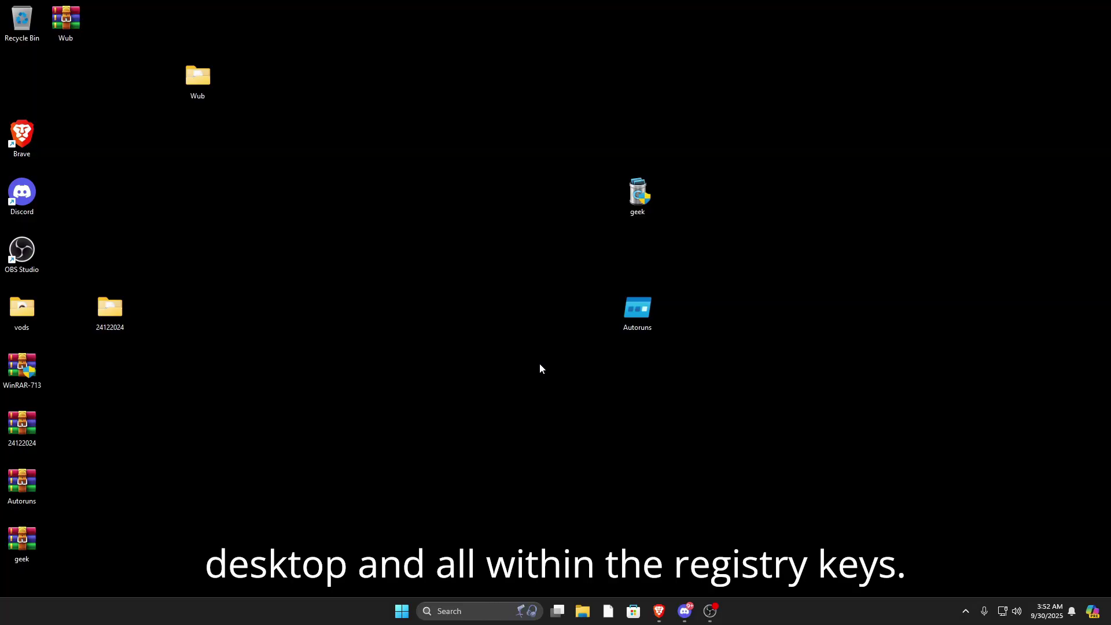
right_click(637, 320)
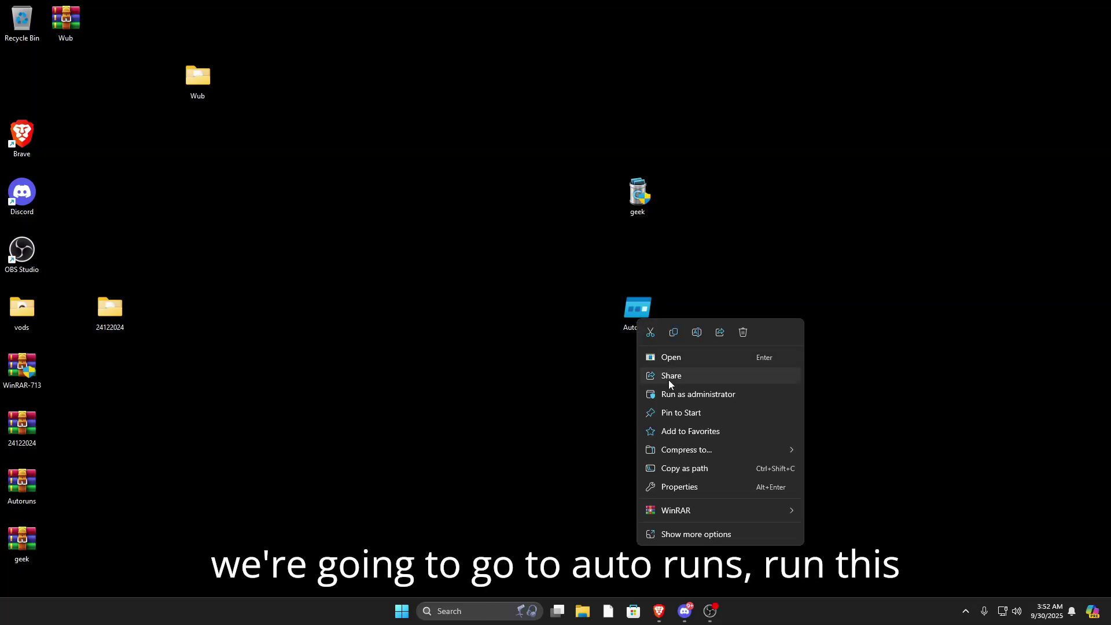
left_click(670, 397)
left_click(619, 375)
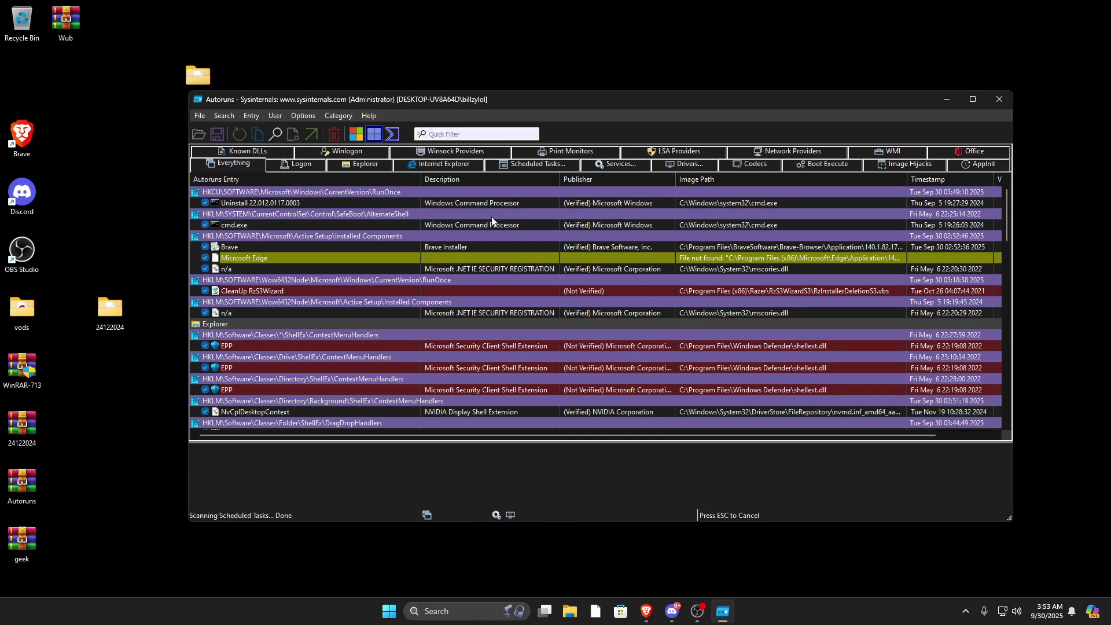
In Scheduled Tasks, disable the two Brave, two EdgeUpdate and three MareBackup tasks
left_click(518, 164)
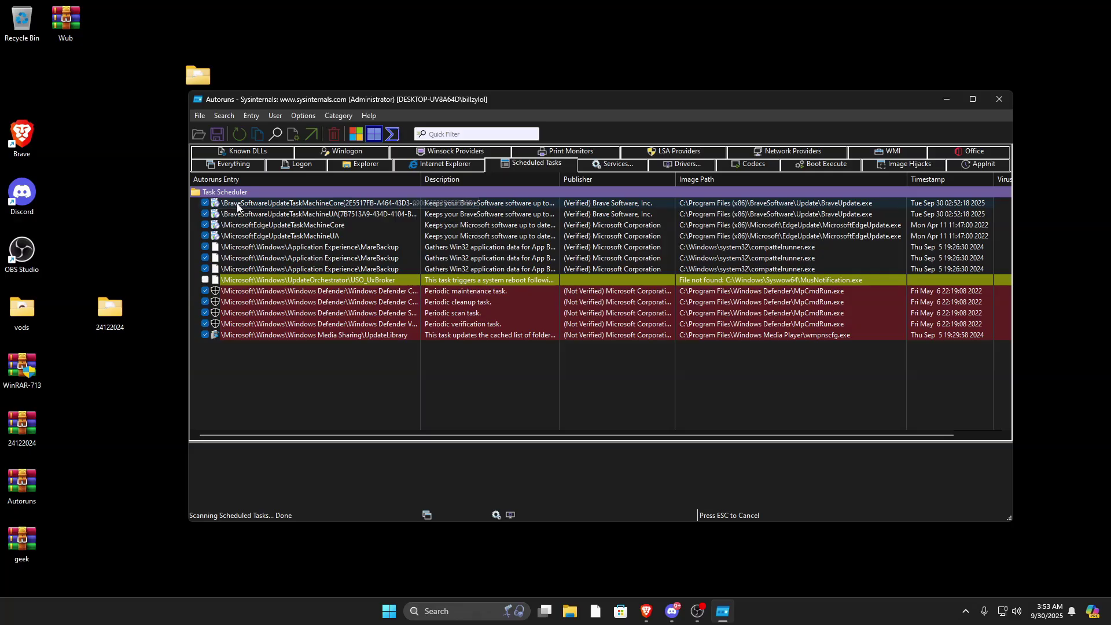
left_click(205, 202)
left_click(205, 213)
left_click(205, 224)
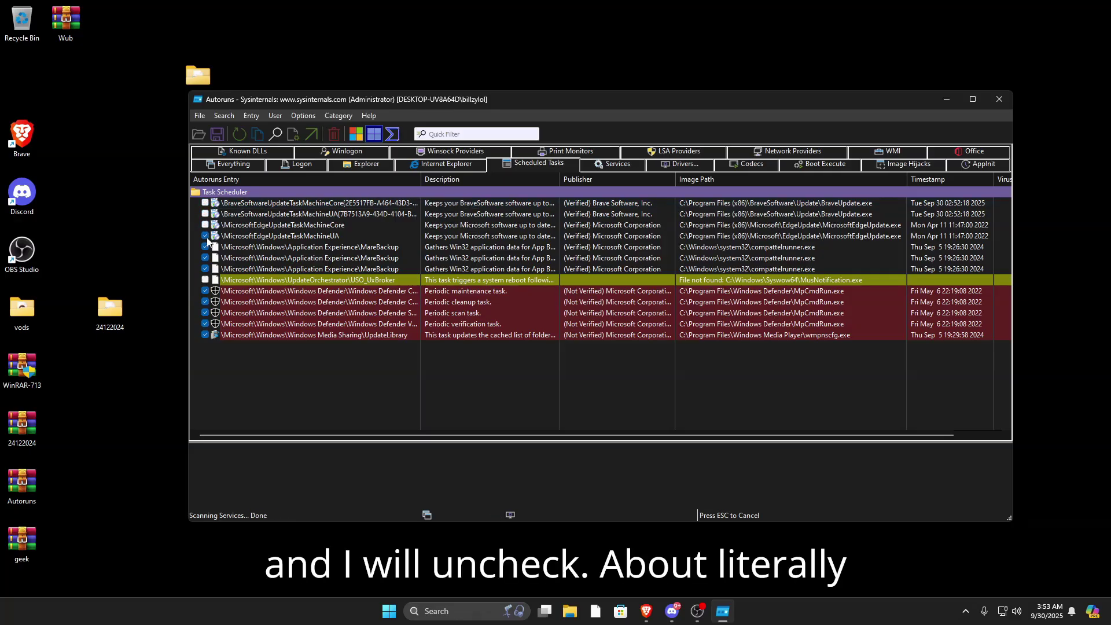
left_click(205, 236)
left_click(205, 246)
left_click(204, 257)
left_click(204, 268)
Disable the four Windows Defender tasks and the Media Sharing UpdateLibrary task, then return to Everything
left_click(205, 290)
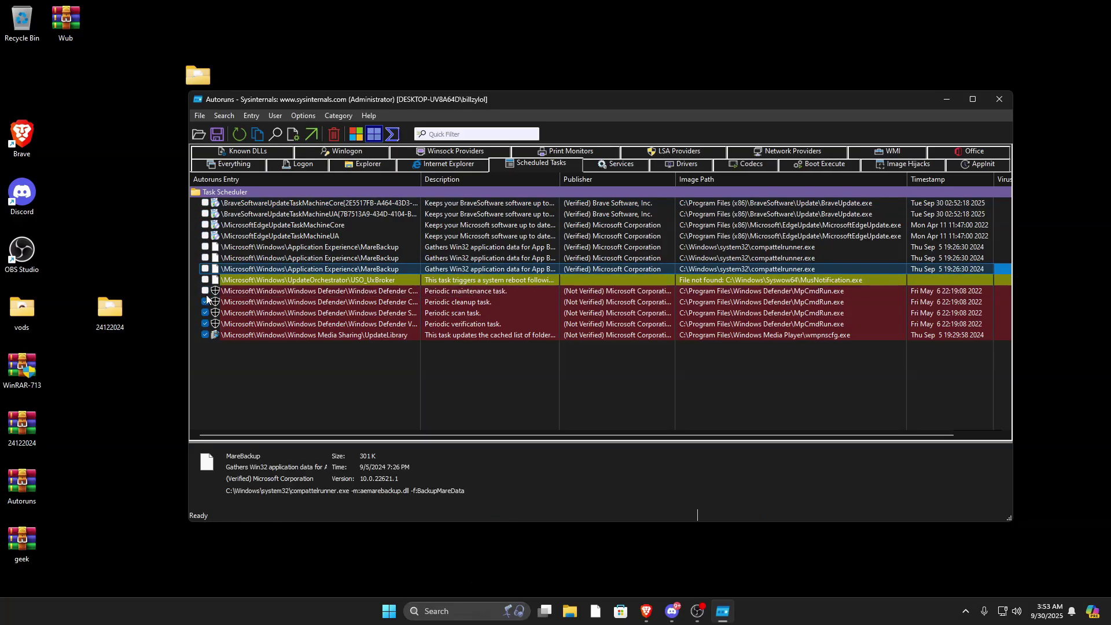
left_click(205, 302)
left_click(205, 312)
left_click(204, 323)
left_click(205, 334)
left_click(237, 164)
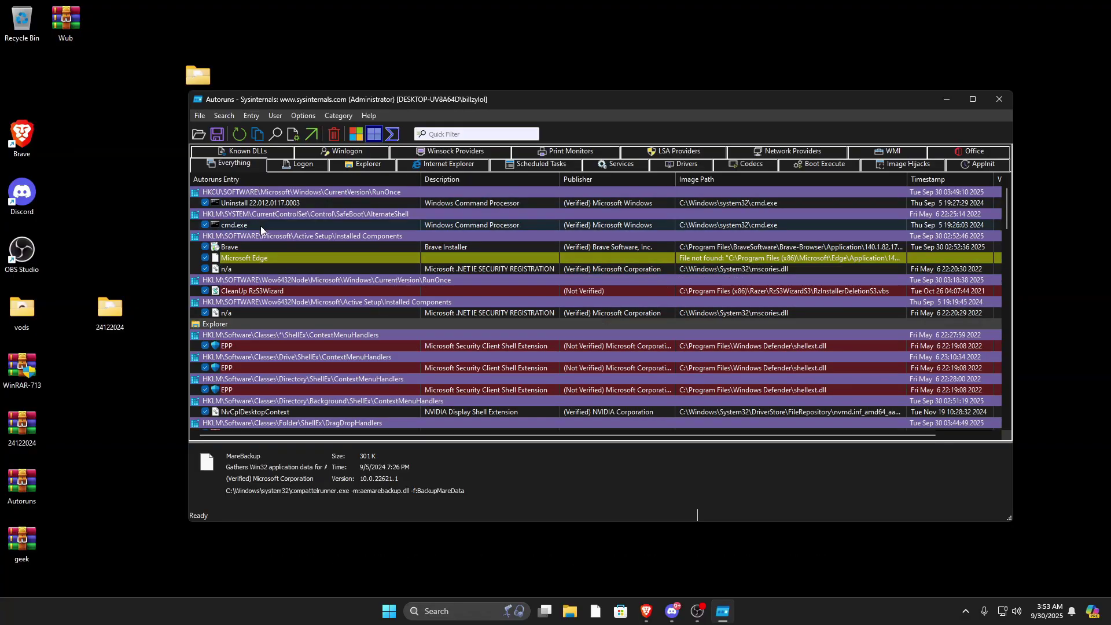
Uncheck the Brave and Microsoft Edge installed components and the first EPP shell extension
left_click(205, 246)
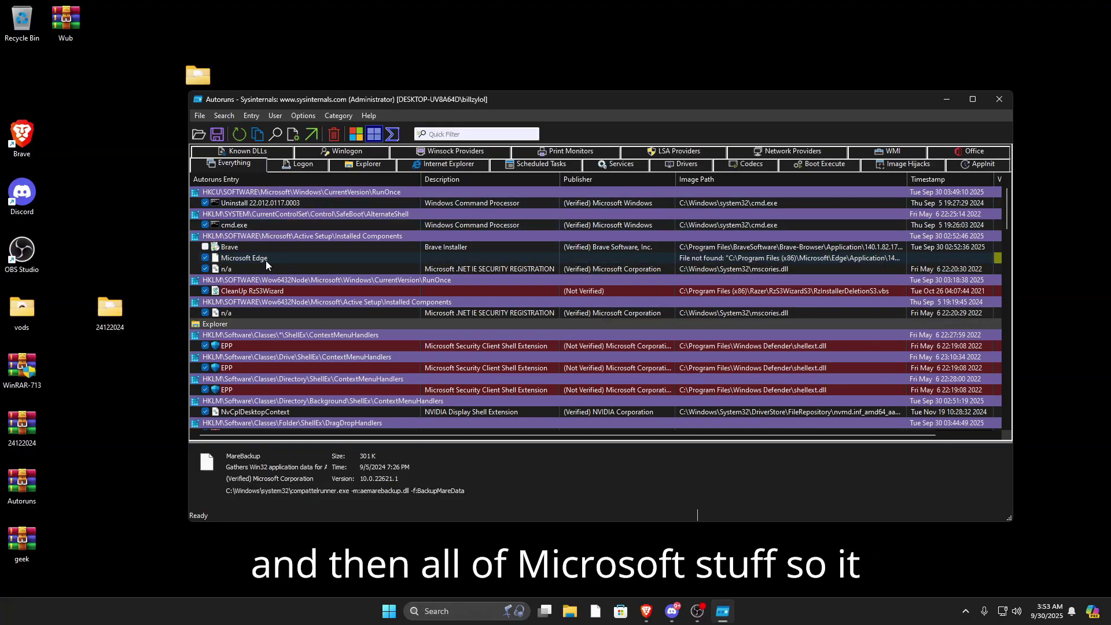
left_click(205, 258)
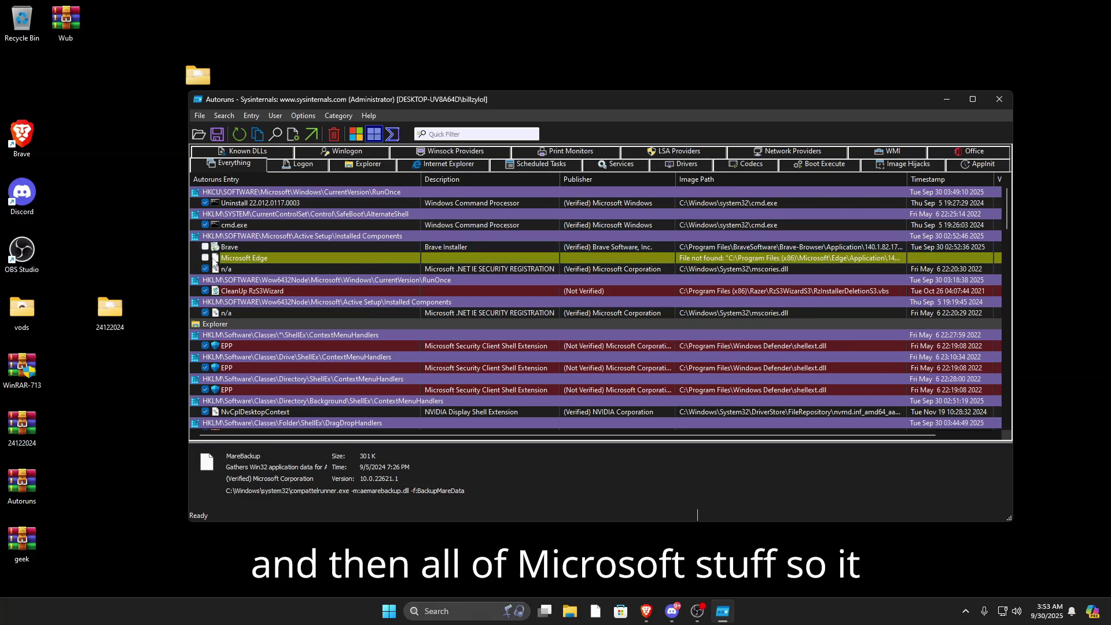
scroll(253, 261, "down", 2)
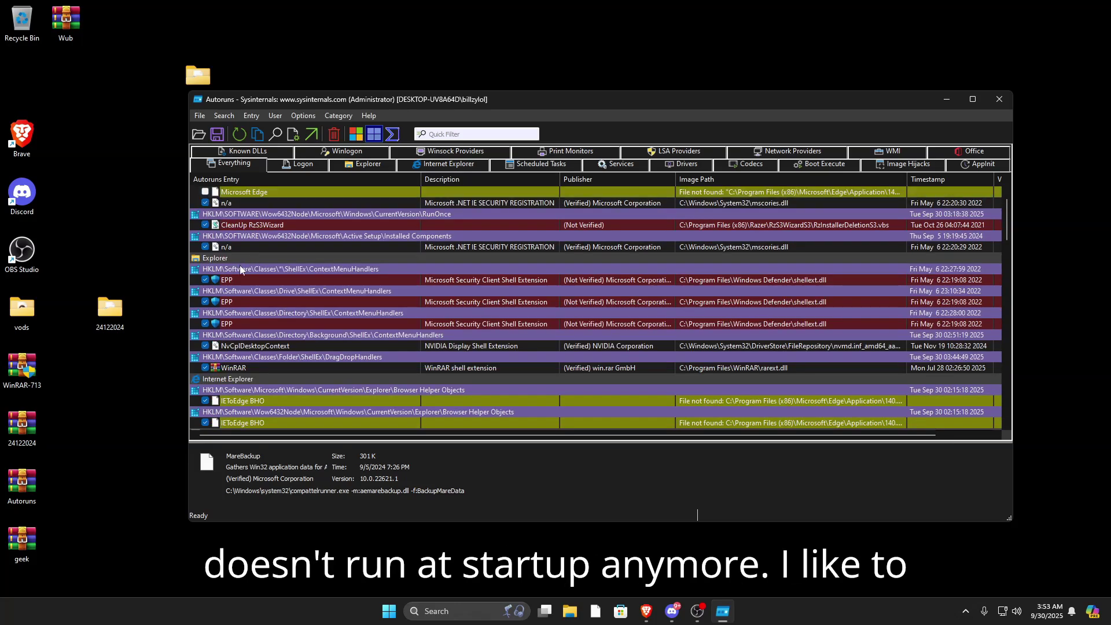
left_click(205, 280)
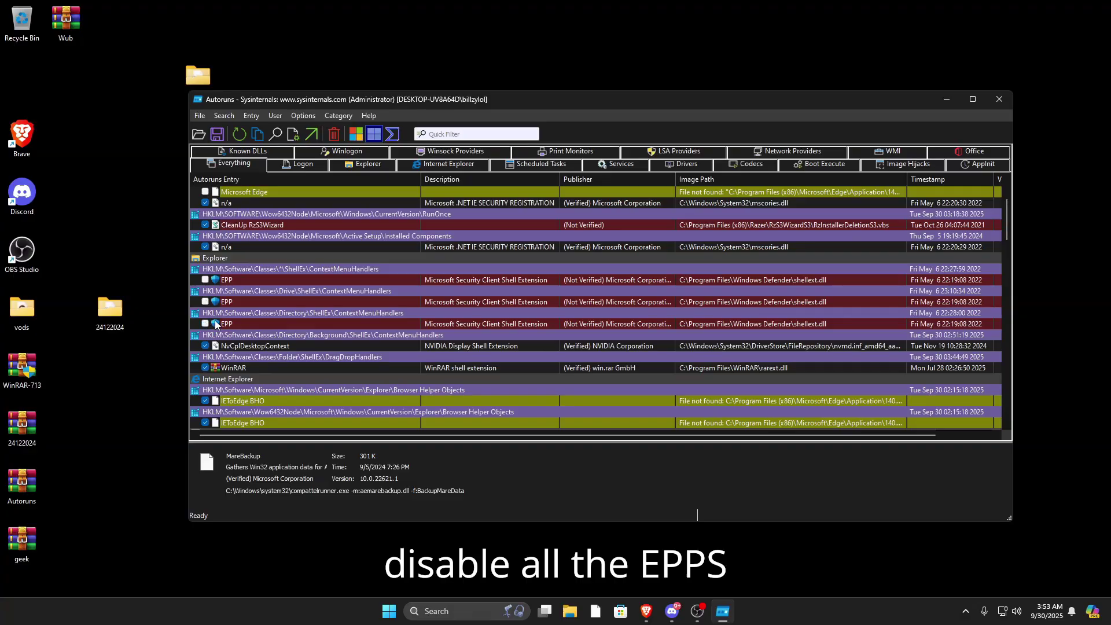
scroll(220, 319, "down", 2)
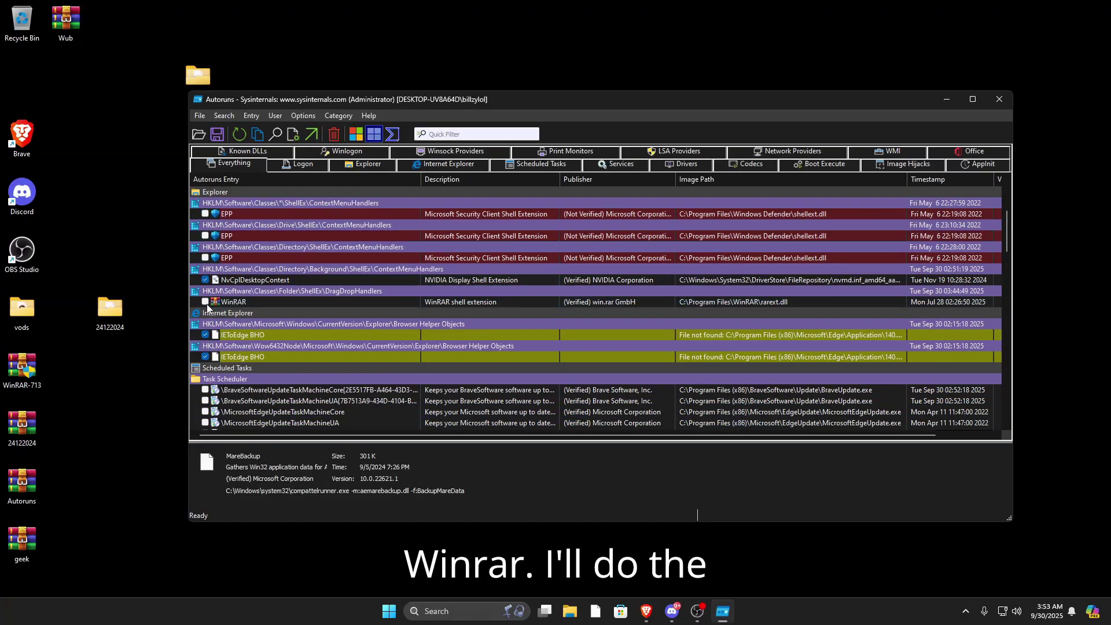
scroll(206, 304, "down", 6)
scroll(219, 310, "down", 2)
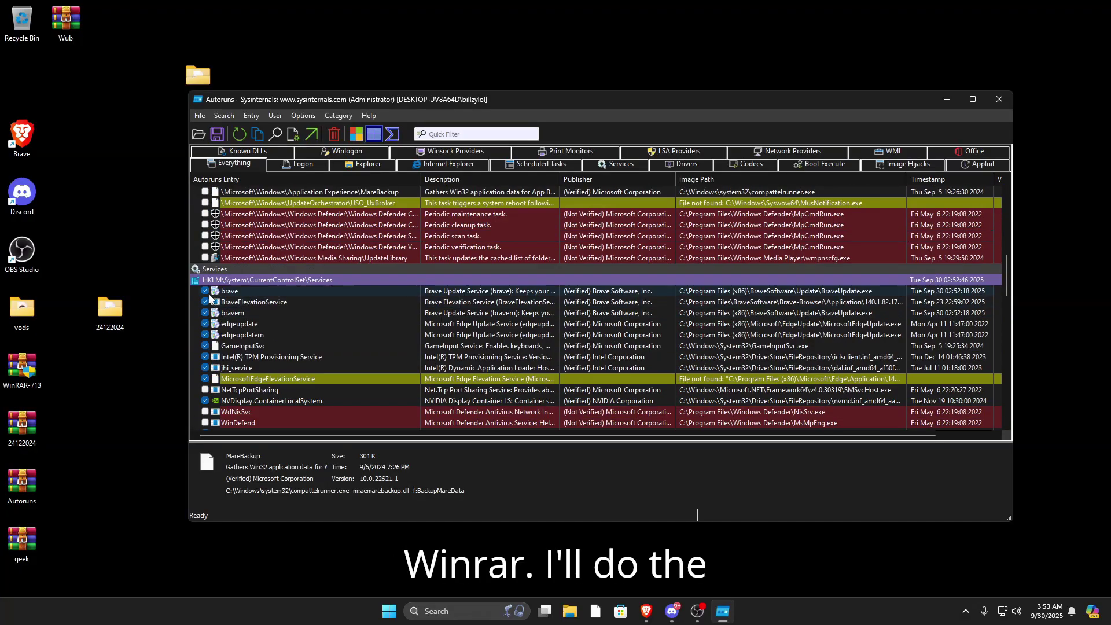
Disable the brave, bravem, edgeupdatem and MicrosoftEdgeElevationService services
left_click(206, 291)
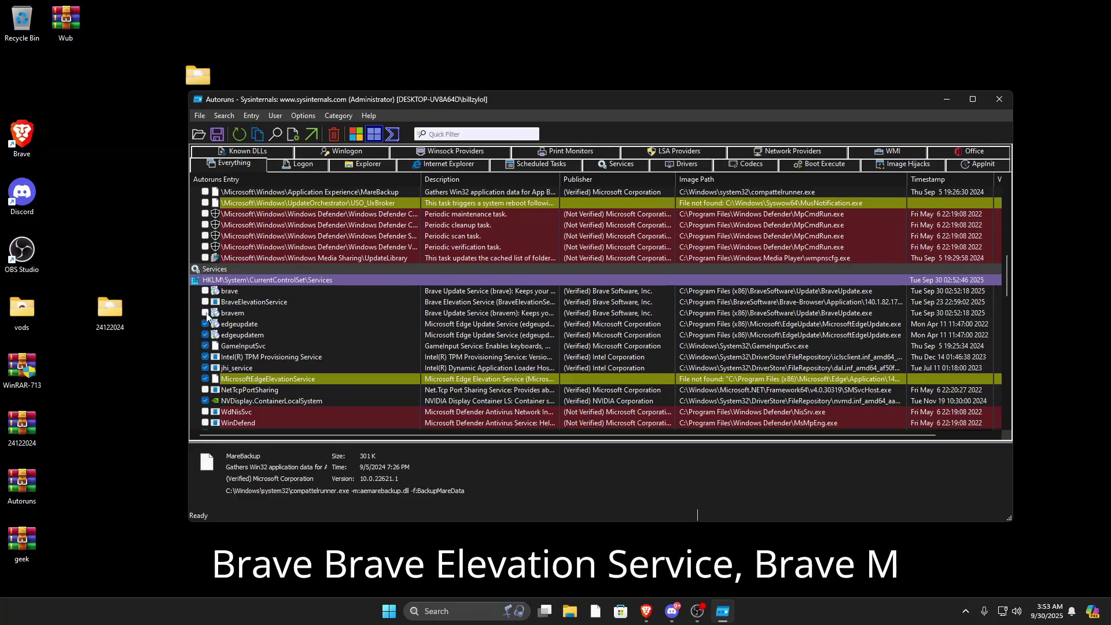
left_click(206, 313)
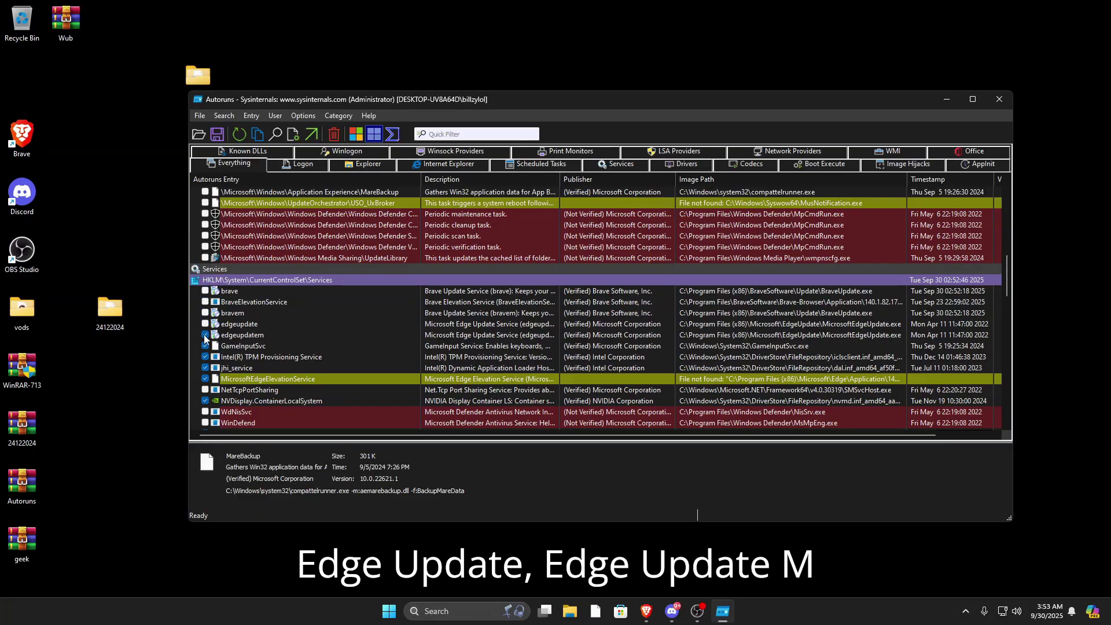
left_click(205, 336)
scroll(211, 335, "down", 2)
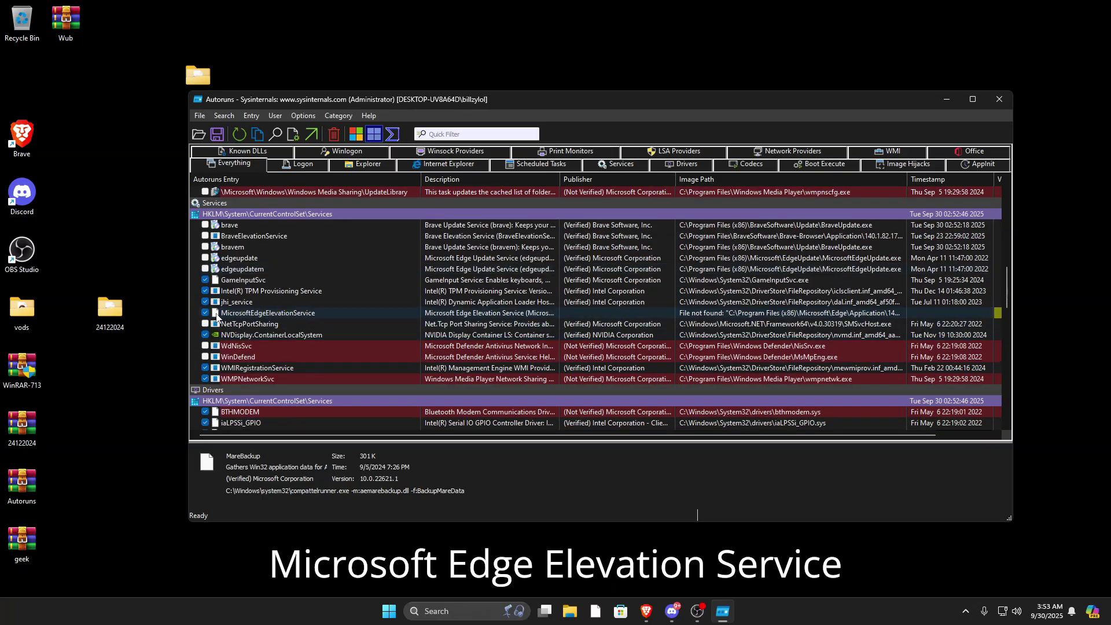
left_click(207, 313)
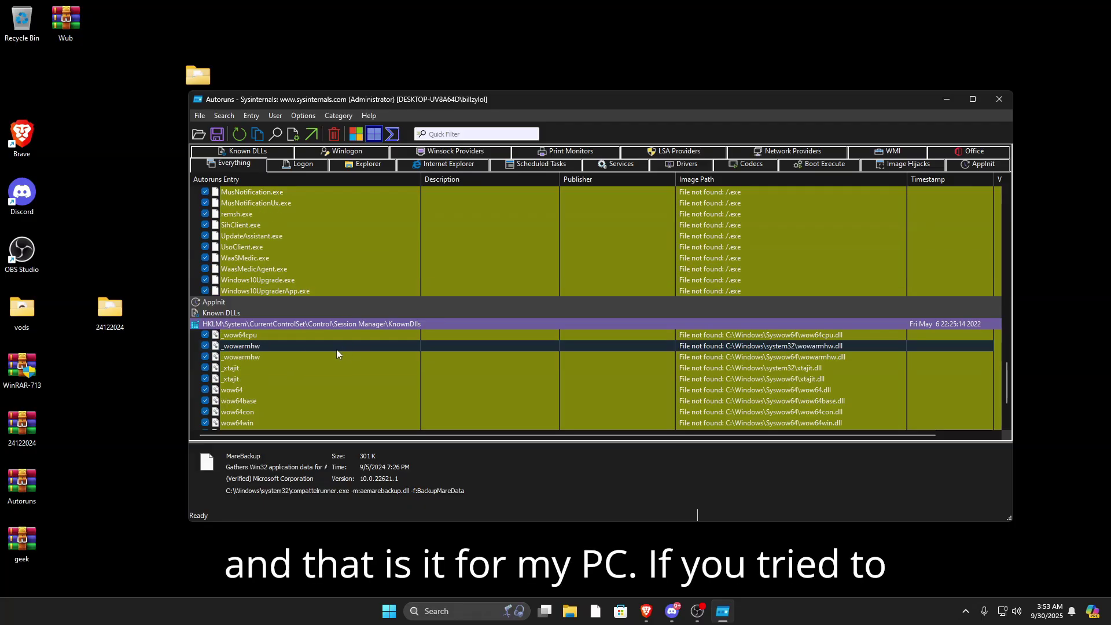
scroll(338, 349, "down", 4)
scroll(341, 346, "up", 5)
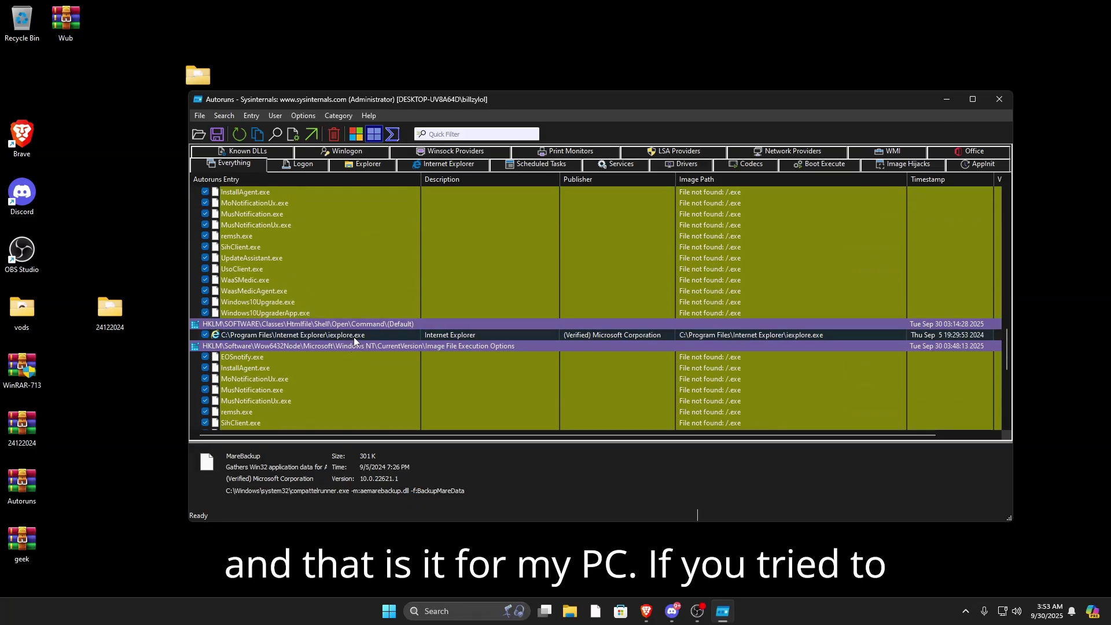
Try deleting the iexplore.exe entry, dismiss the error, and close Autoruns
left_click(302, 336)
right_click(300, 335)
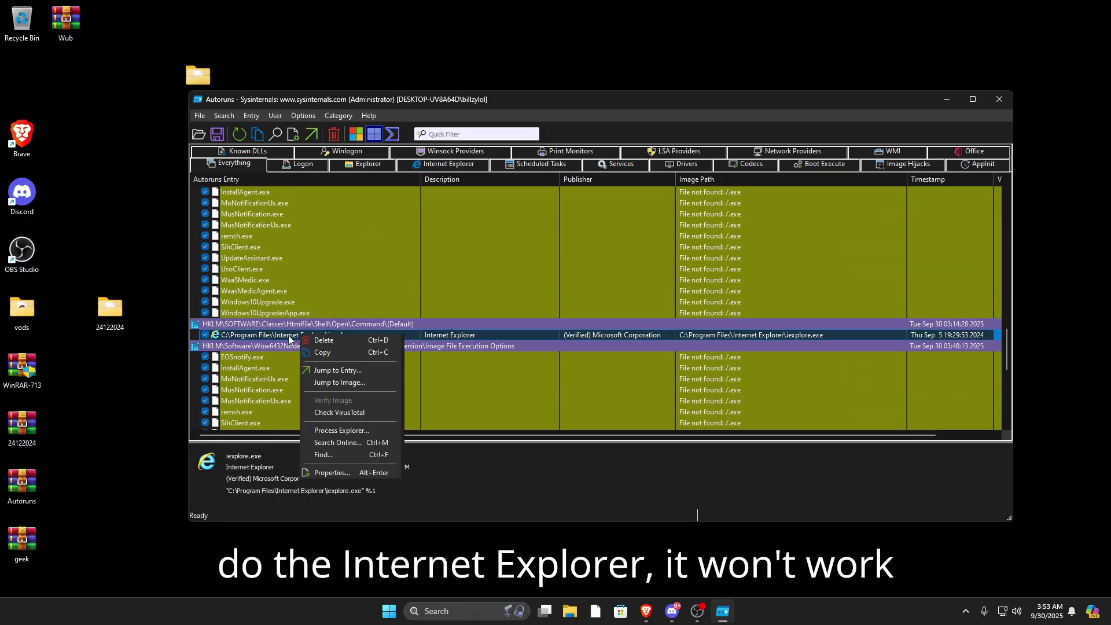
left_click(323, 341)
left_click(578, 347)
left_click(612, 345)
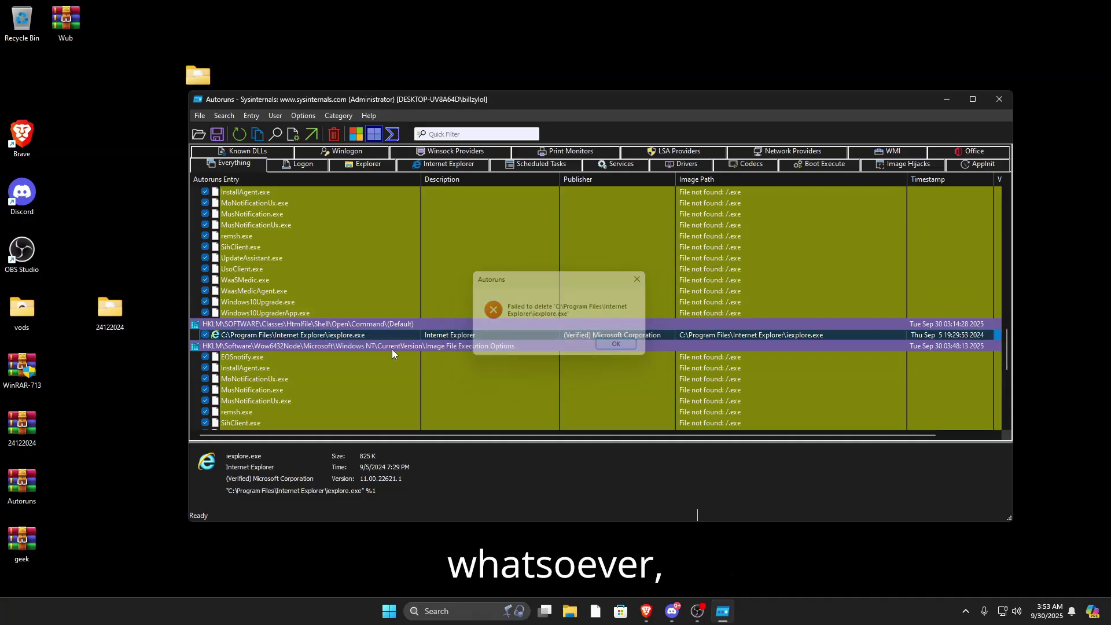
left_click(998, 100)
Move the Wub folder beside the Geek and Autoruns icons and view Task Manager's CPU performance
left_click_drag(209, 88, 650, 262)
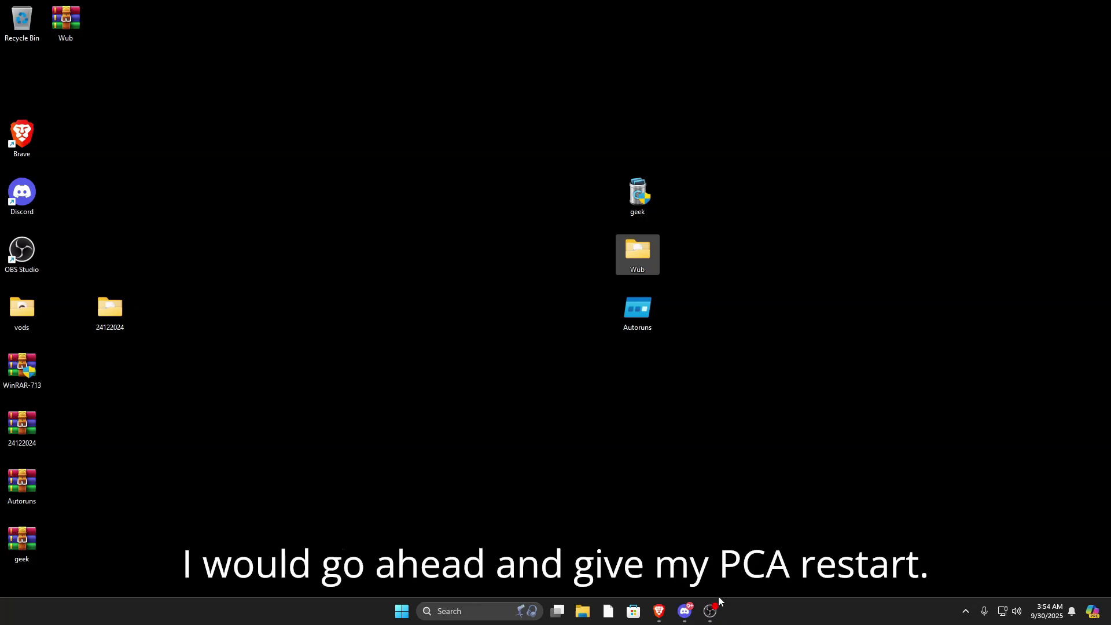
right_click(897, 605)
left_click(933, 565)
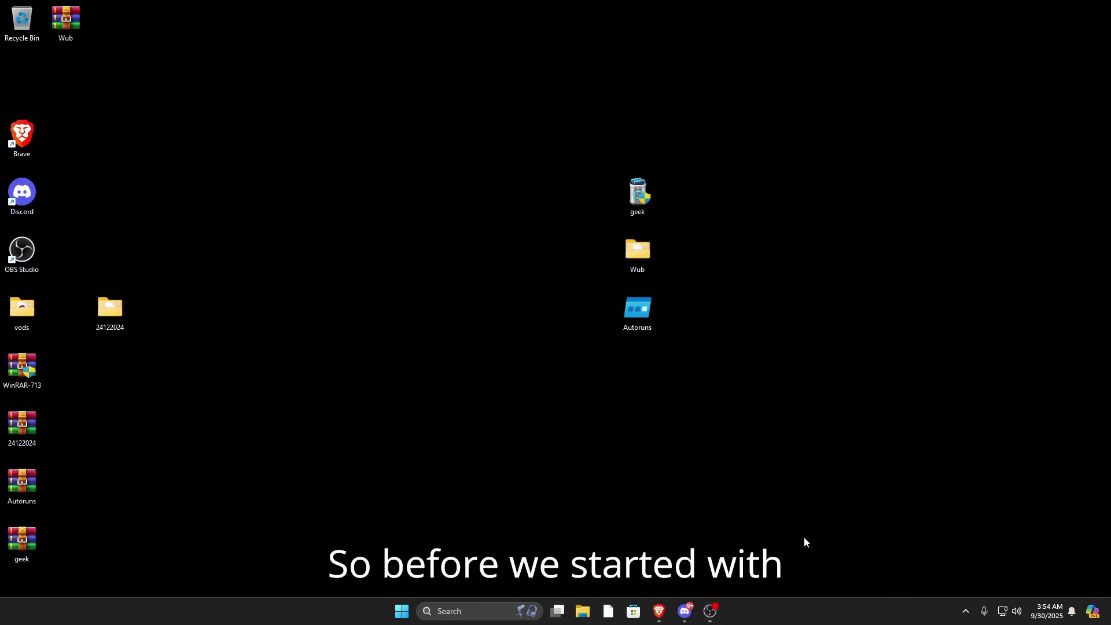
left_click(98, 221)
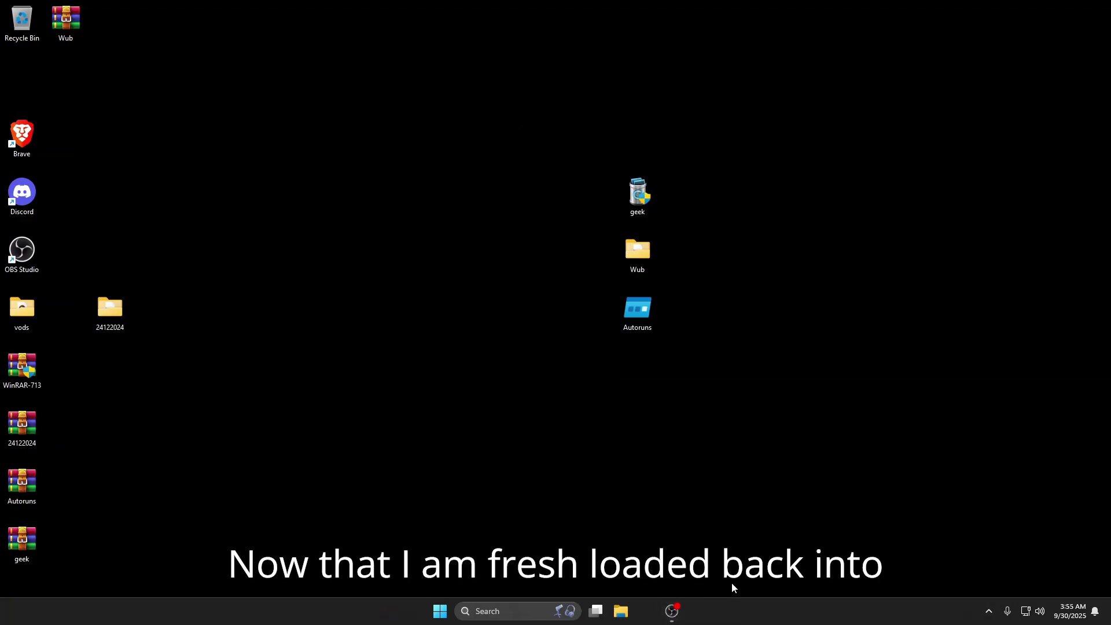
Unpin the blank Microsoft Store item from the taskbar
right_click(647, 611)
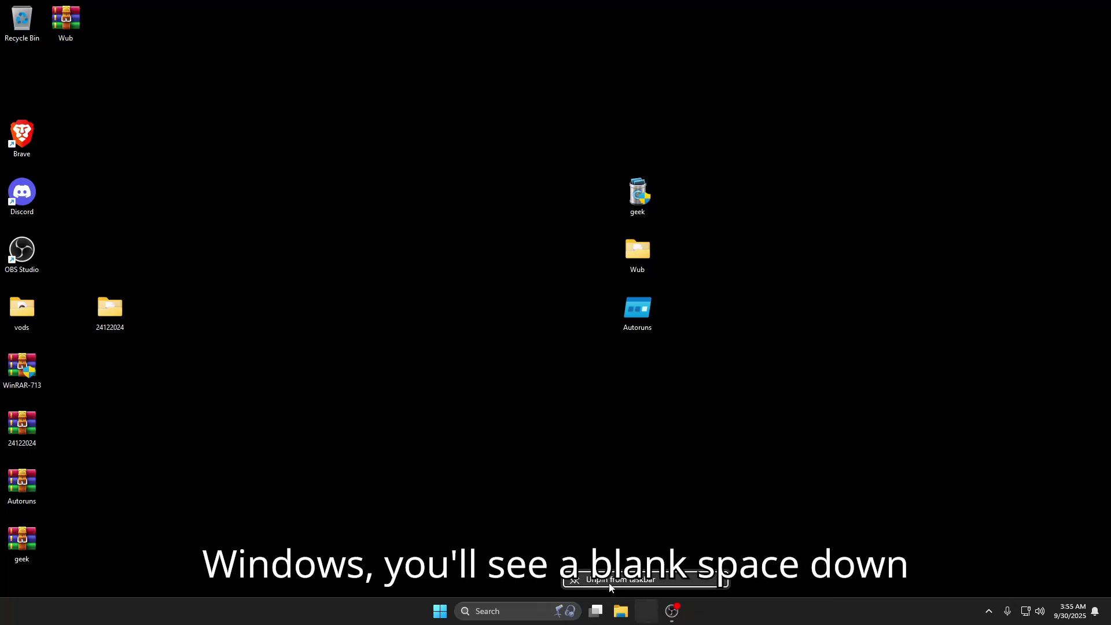
left_click(637, 599)
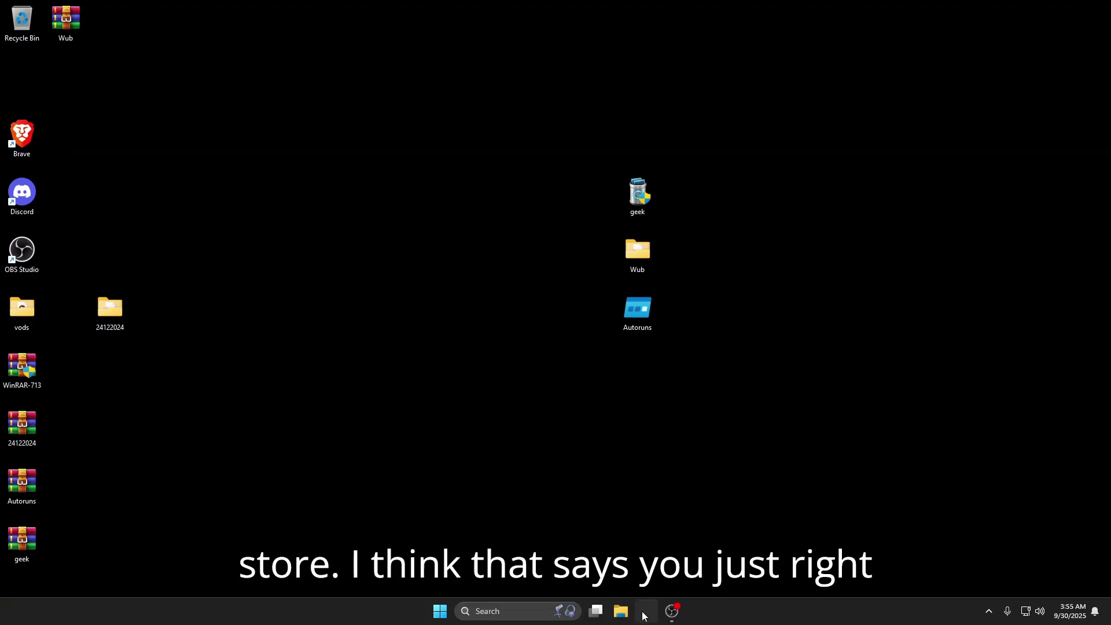
right_click(644, 615)
left_click(639, 589)
Reopen Task Manager's CPU performance view to check process, thread and handle counts
right_click(707, 613)
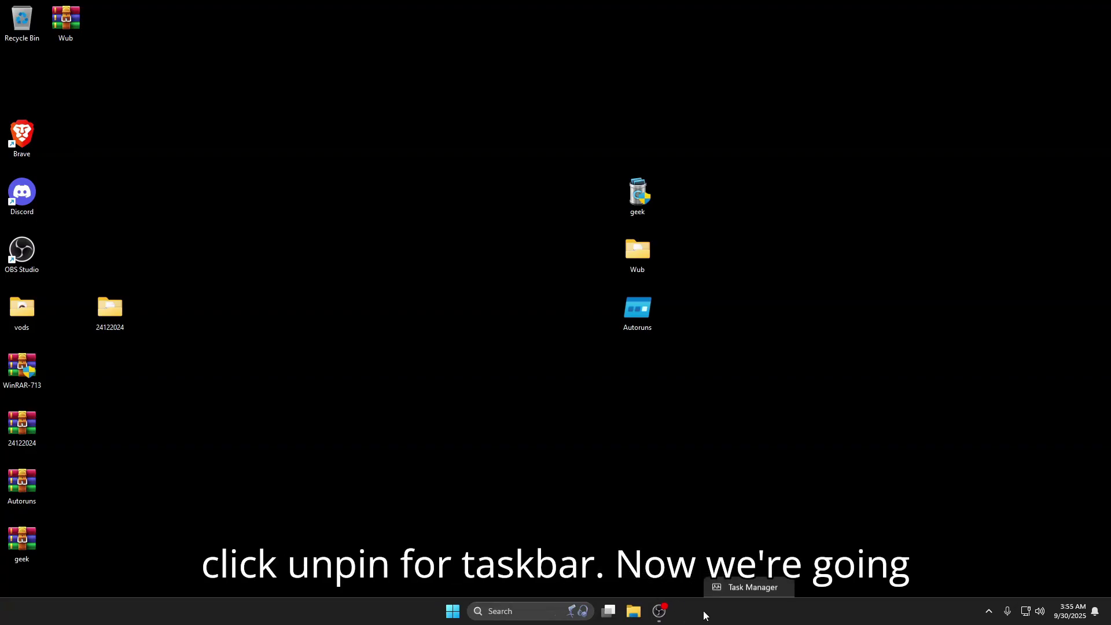
left_click(746, 566)
left_click(92, 216)
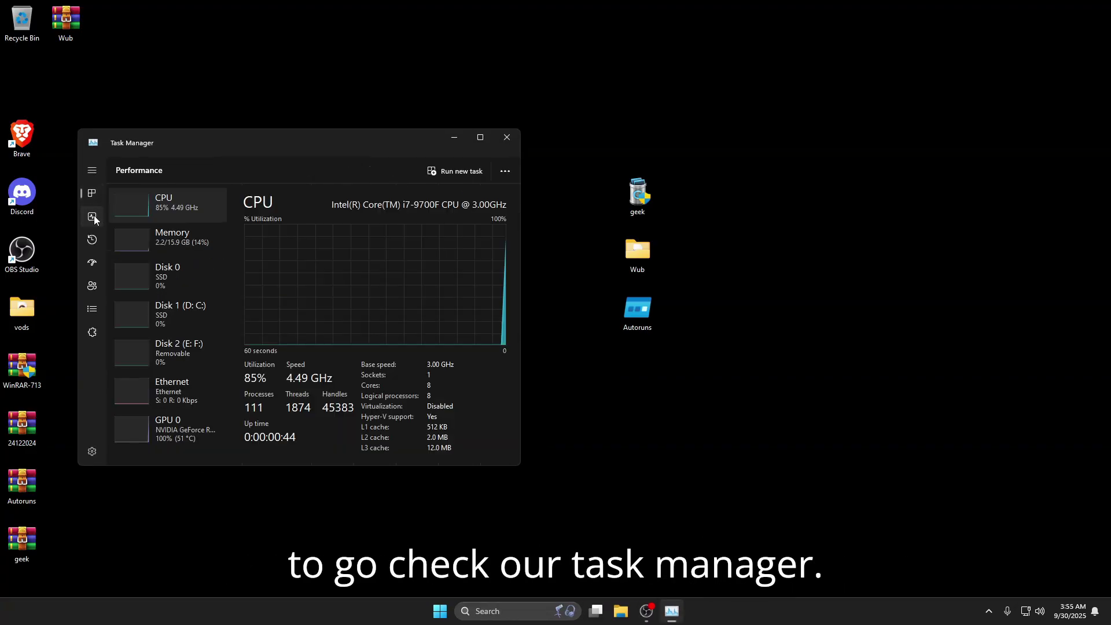